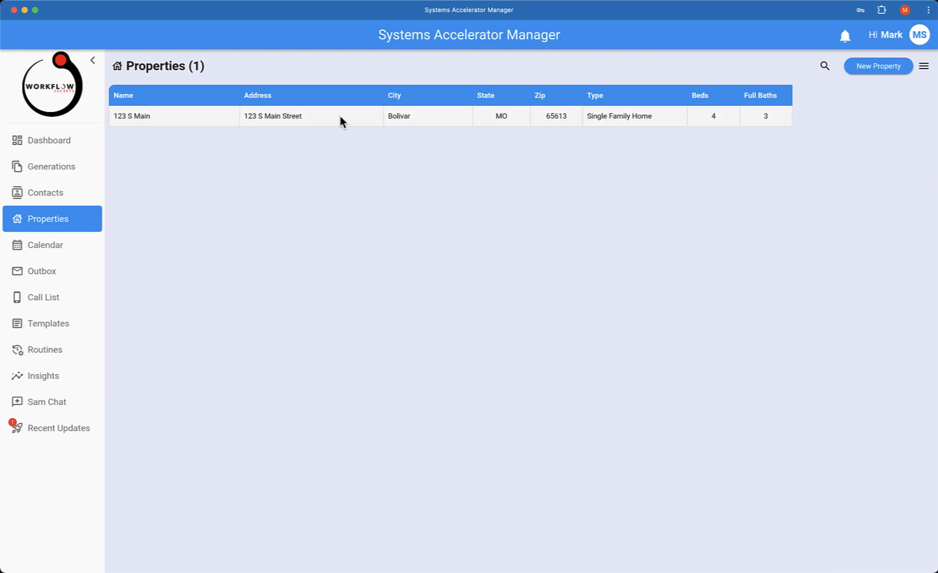
After viewing the 123 S Main property, start a blank new routine under Routines.
left_click(340, 115)
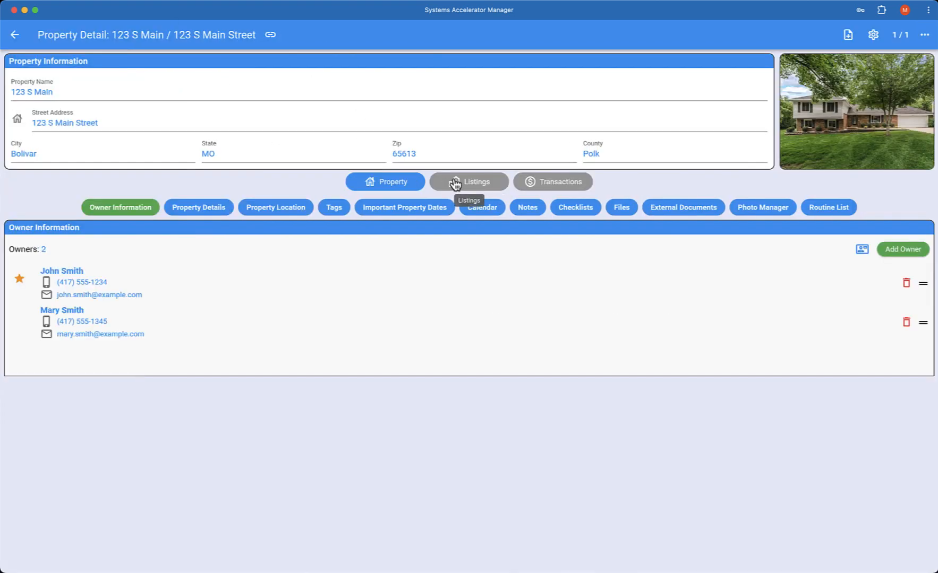
left_click(15, 35)
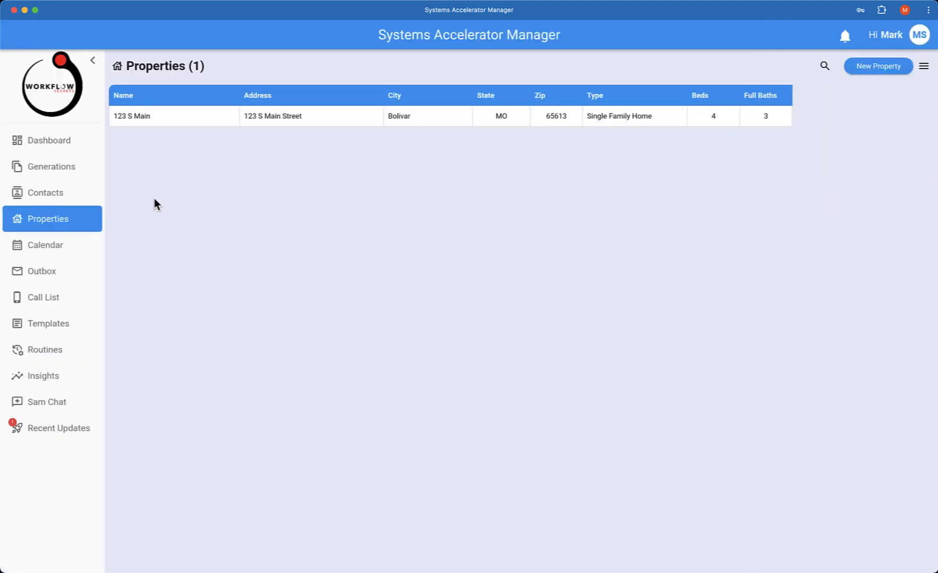
left_click(57, 353)
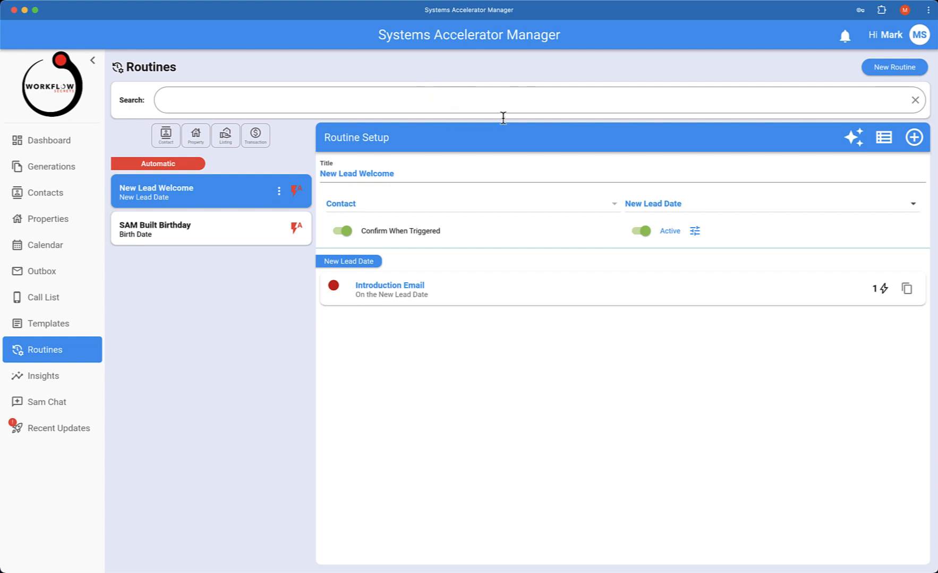
left_click(896, 73)
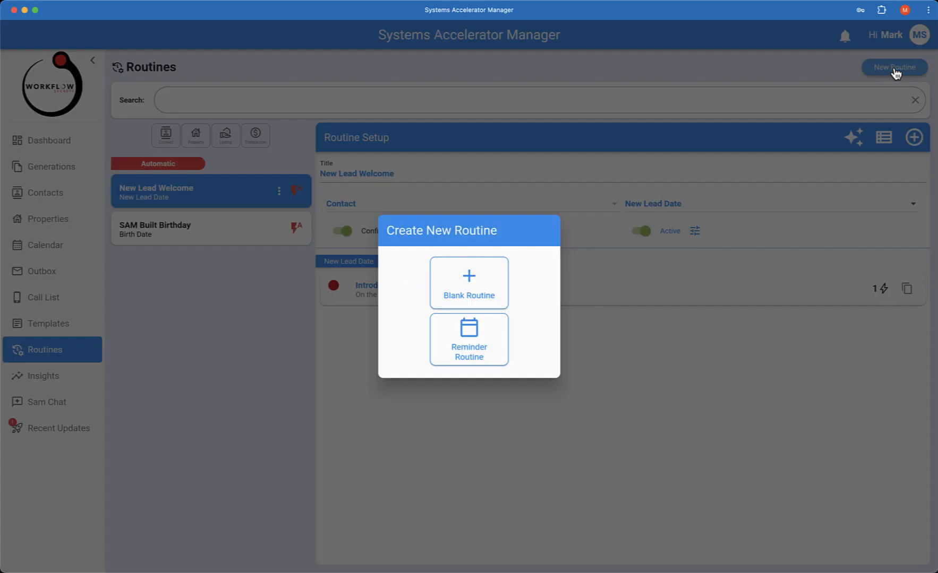
left_click(484, 283)
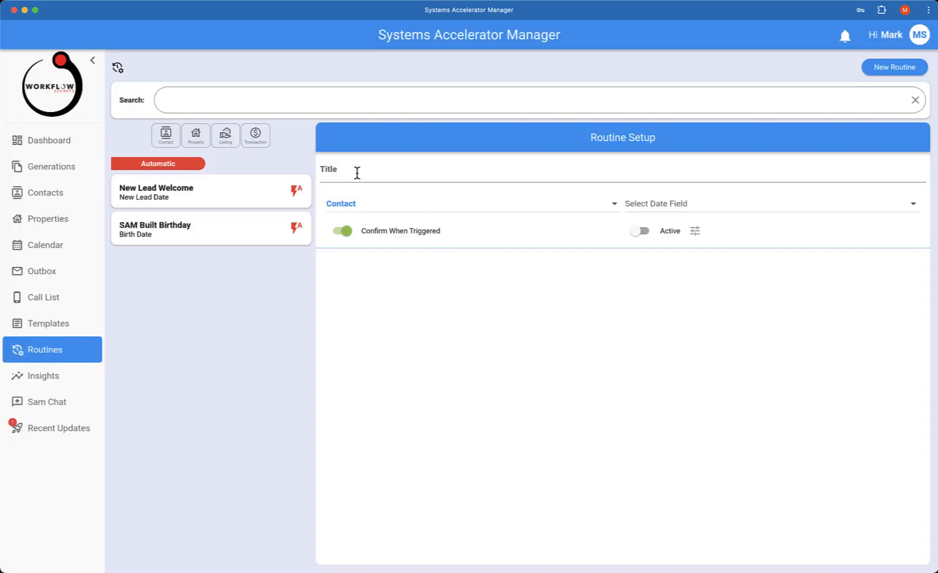
Title the routine 'New Listing Steps', apply it to Listing, triggered by Listing Date.
left_click(357, 173)
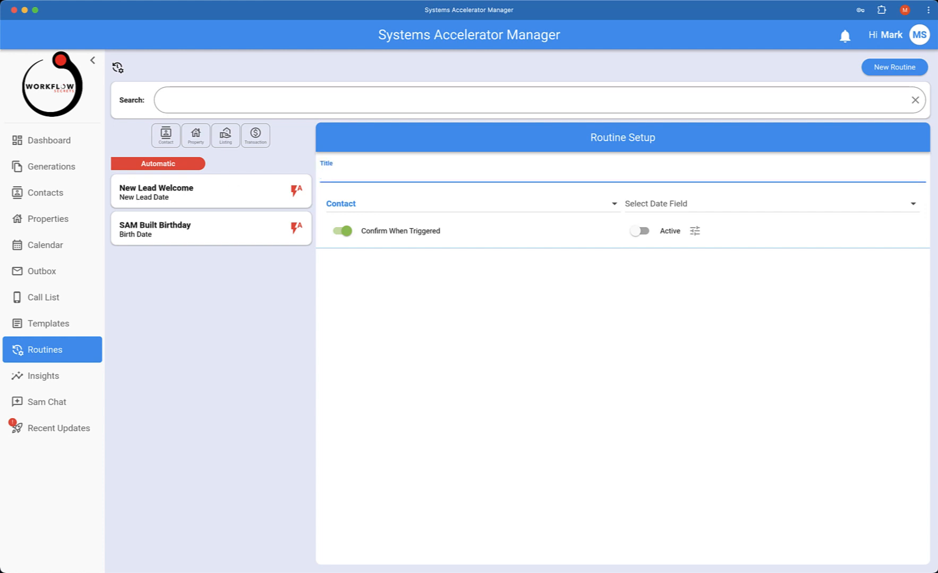
type("New Listing Steps")
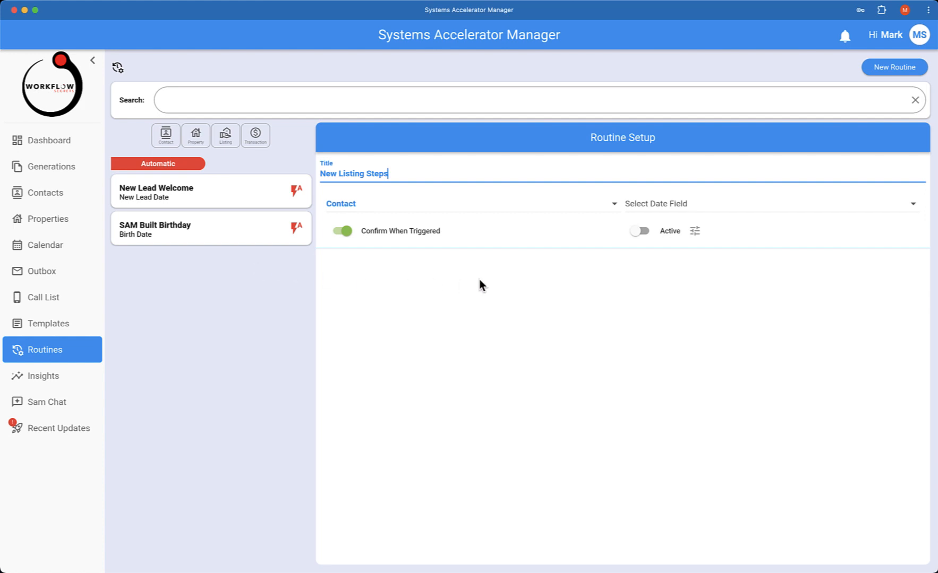
left_click(369, 209)
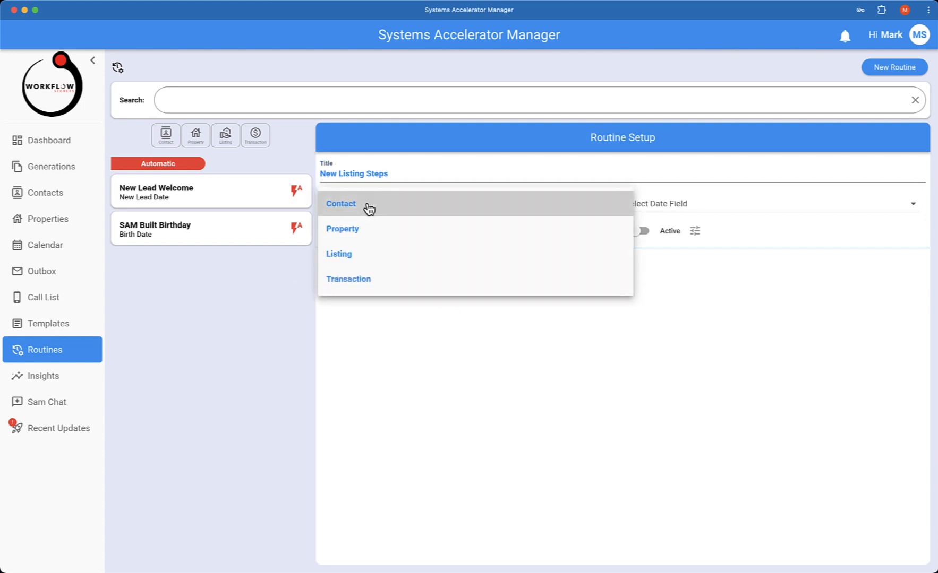
left_click(358, 257)
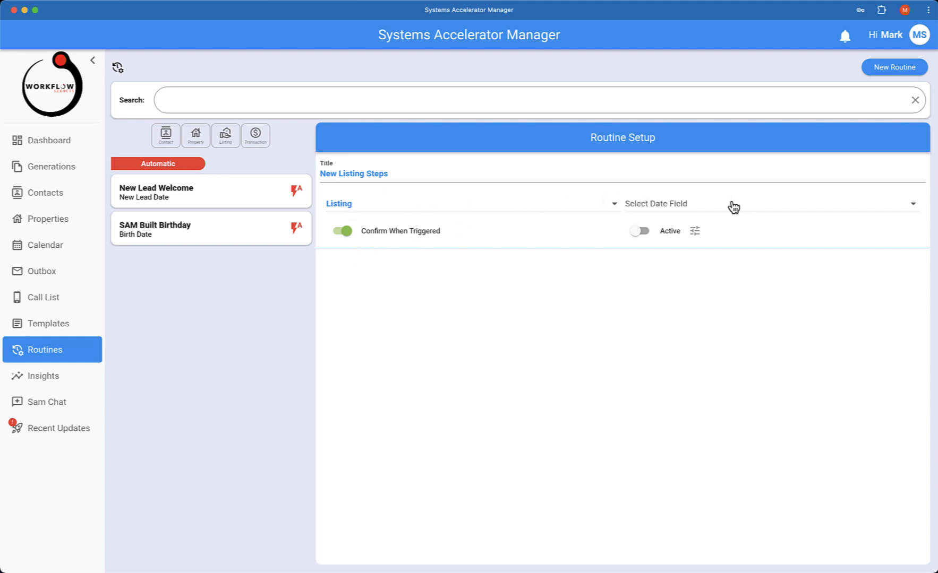
left_click(695, 208)
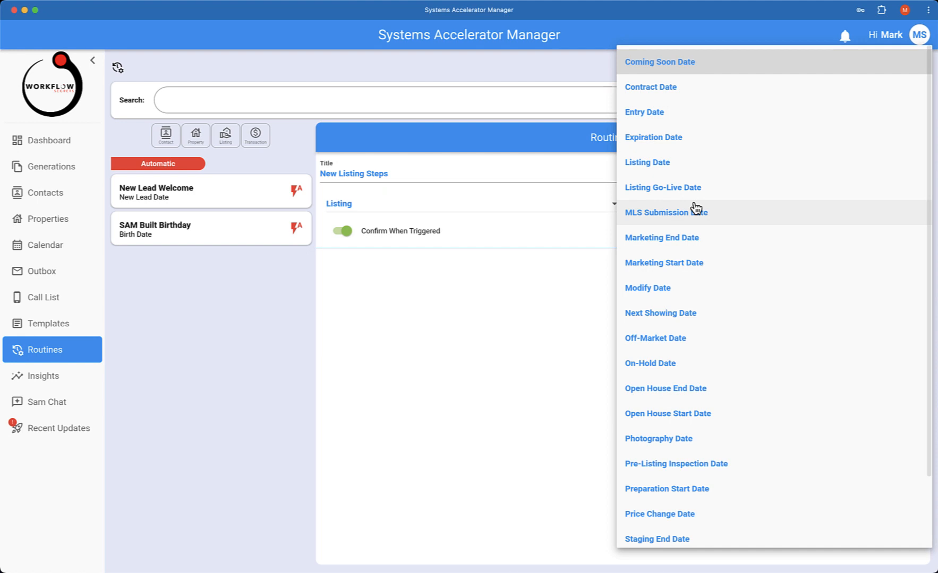
left_click(667, 164)
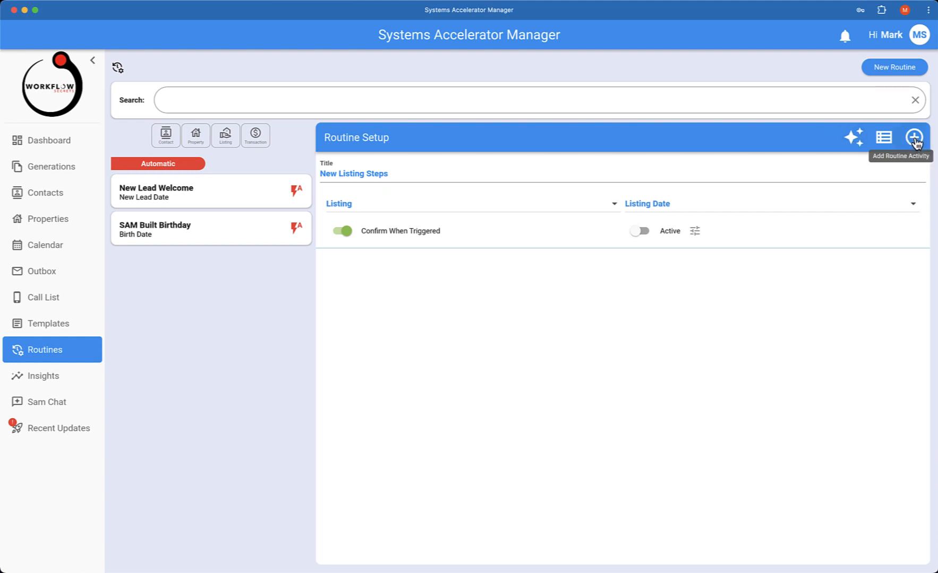
Have the AI enhance the showing-preparation objective, then generate routine steps from it.
left_click(853, 139)
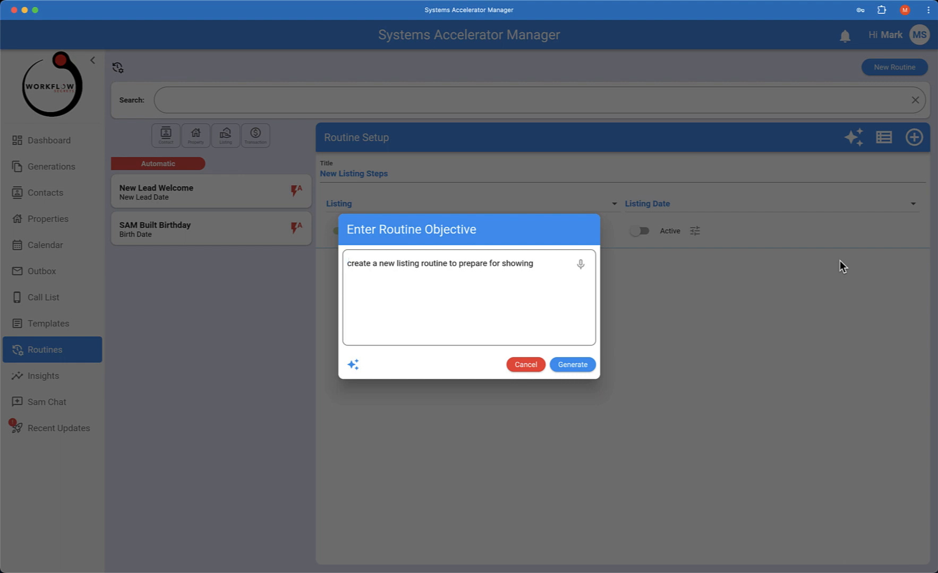
left_click(353, 366)
scroll(452, 273, "down", 5)
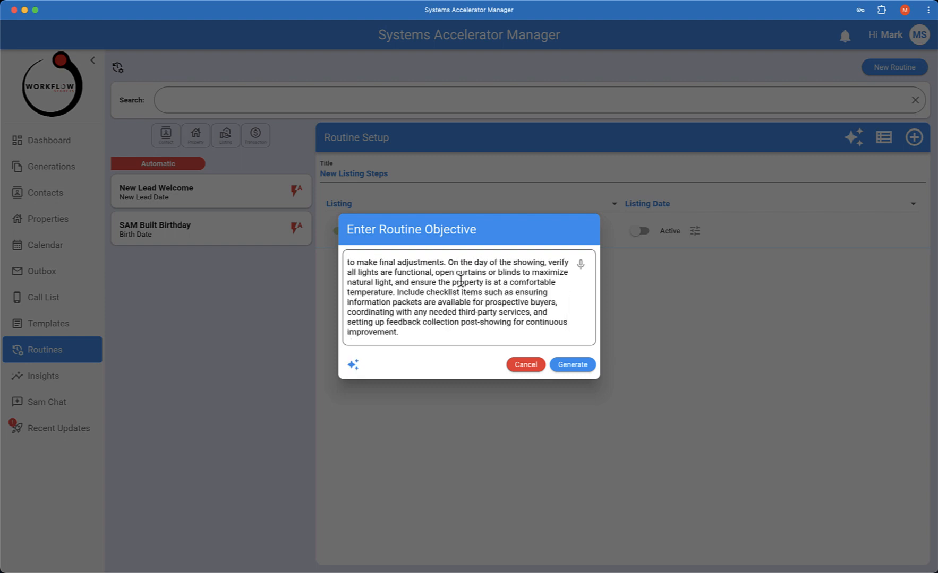
scroll(460, 281, "up", 3)
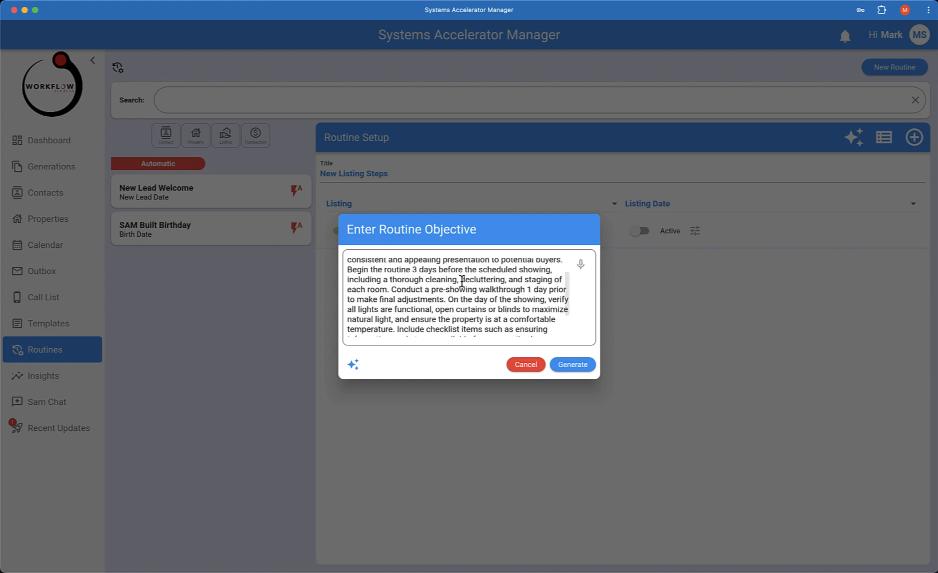
scroll(461, 282, "up", 2)
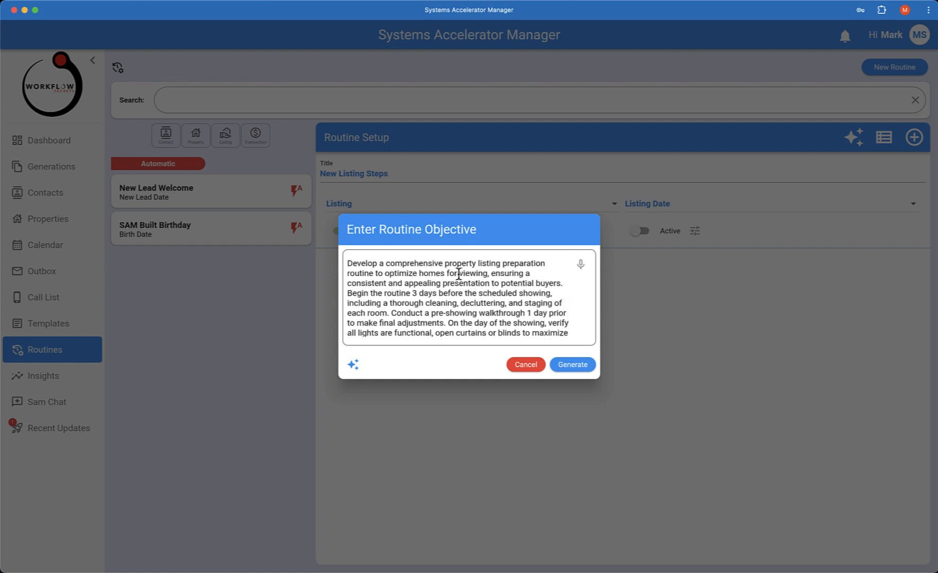
scroll(507, 324, "down", 2)
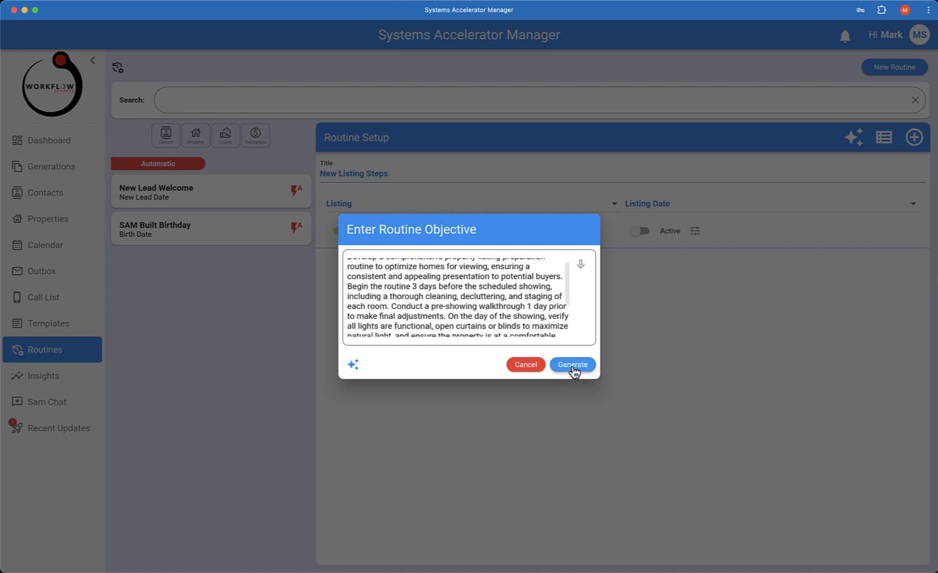
left_click(573, 366)
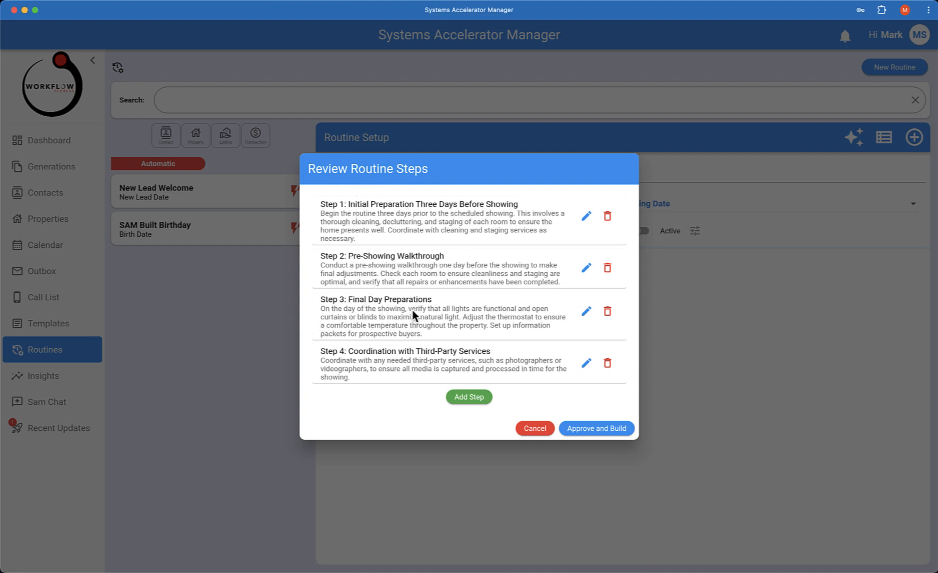
Scroll through the proposed showing-preparation steps in the Review Routine Steps dialog.
scroll(396, 360, "down", 2)
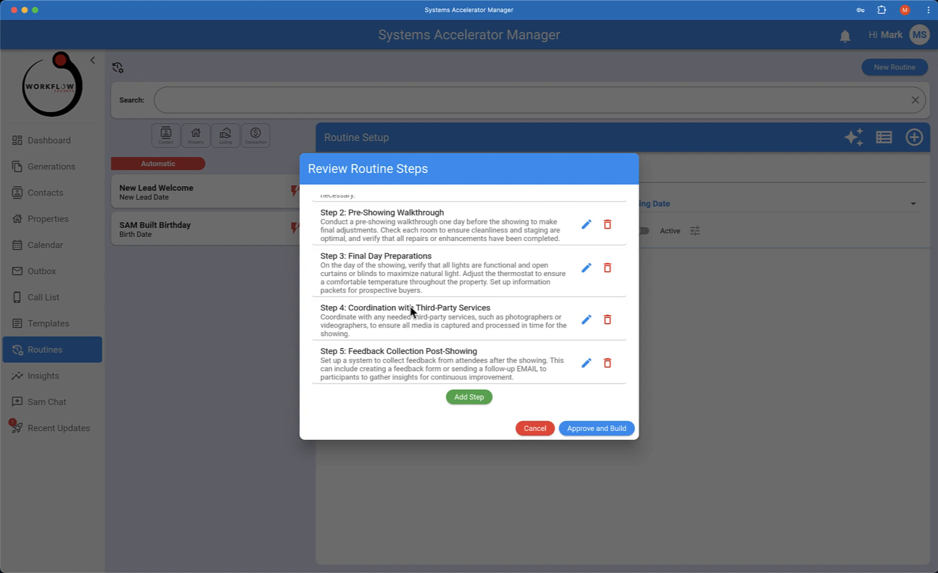
scroll(506, 320, "up", 1)
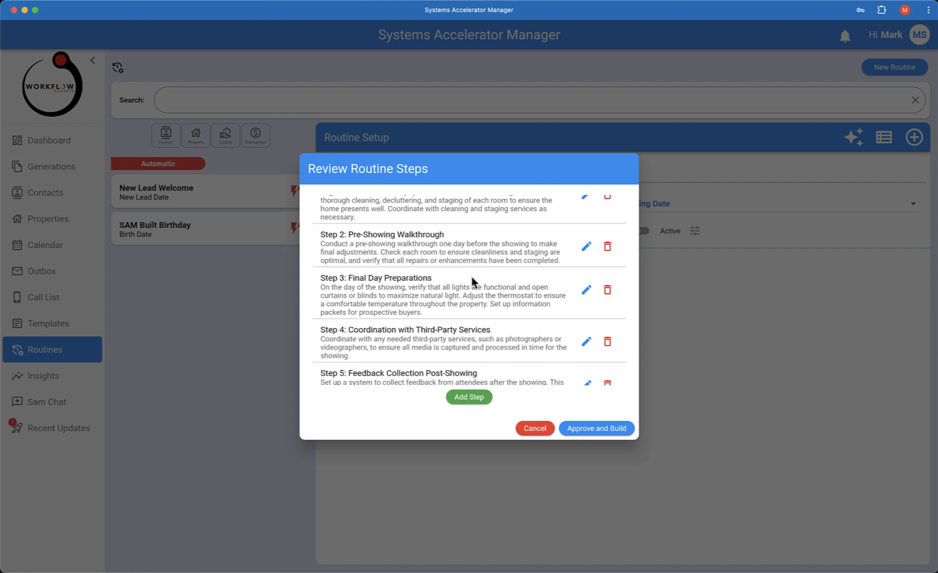
scroll(465, 283, "up", 1)
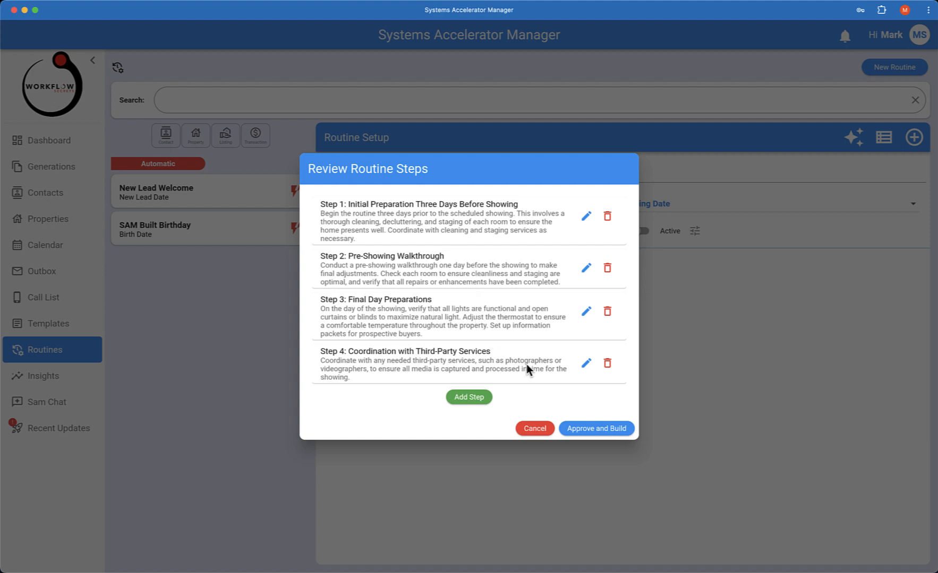
Approve and build the five-step New Listing Steps routine, then return to Properties.
left_click(603, 432)
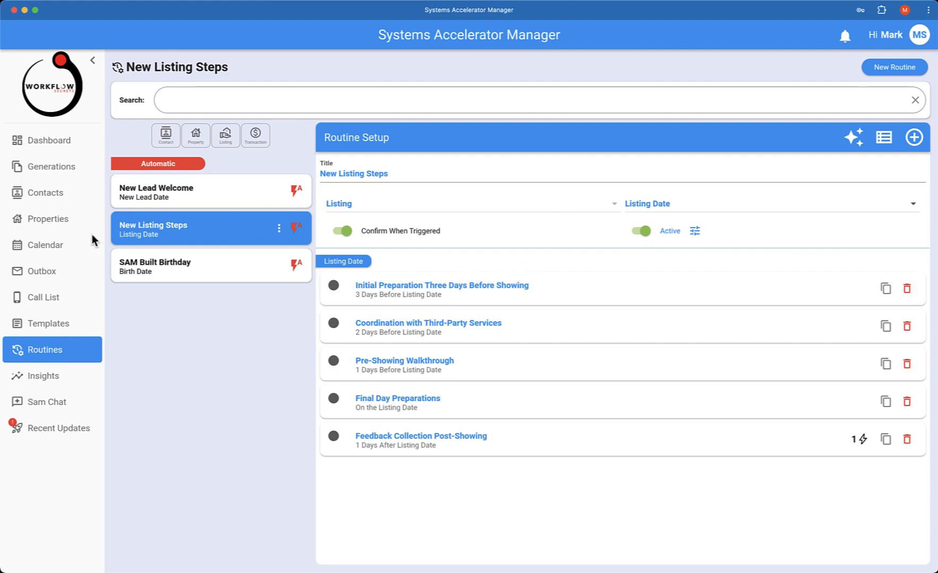
left_click(54, 223)
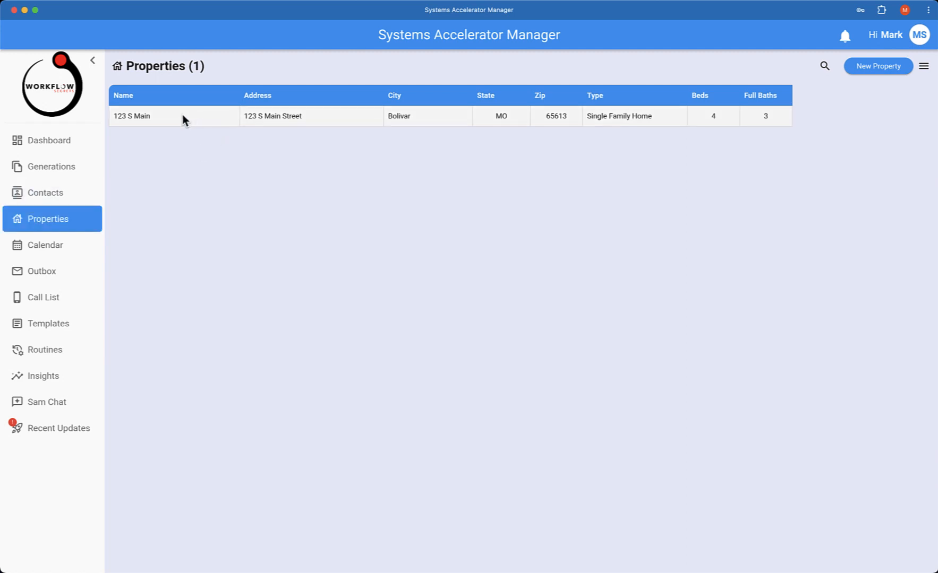
Open 123 S Main and view its still-empty Listings tab.
left_click(180, 116)
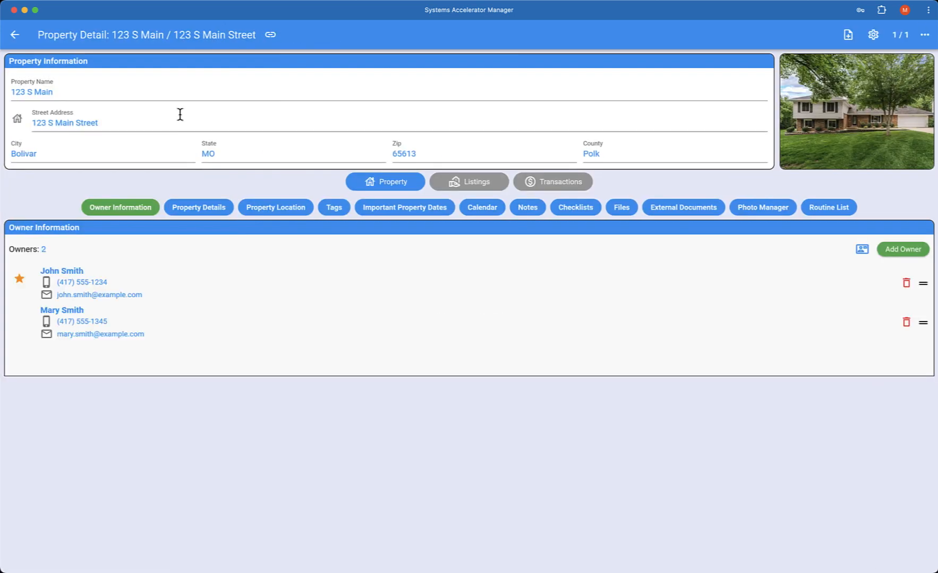
left_click(483, 190)
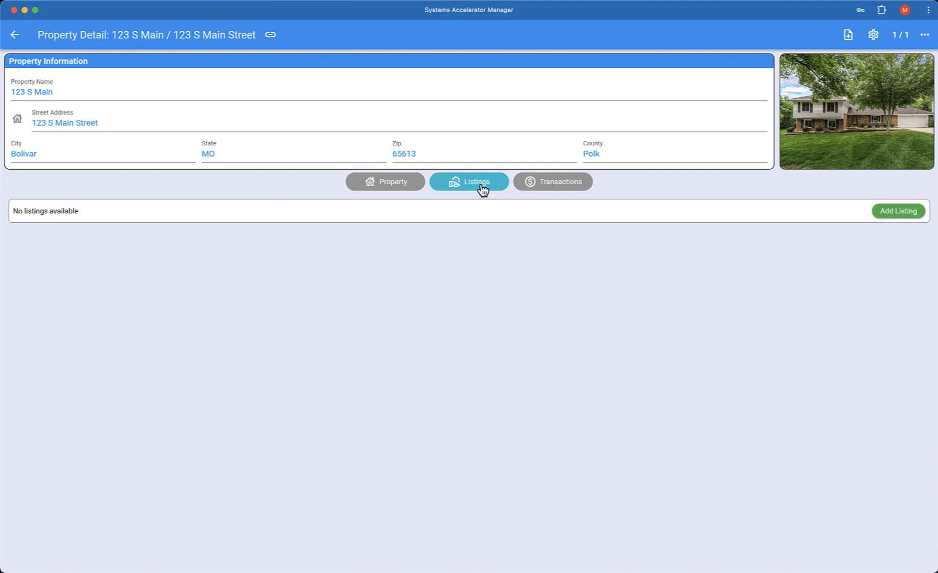
Create a listing on 123 S Main with MLS number 123456, dated 2025-08-18.
left_click(897, 218)
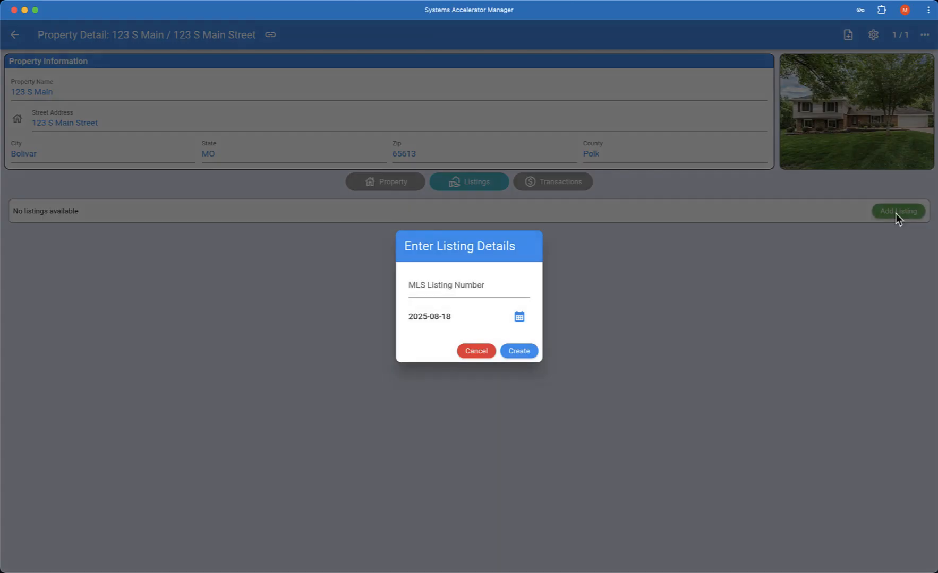
left_click(454, 287)
type("123456")
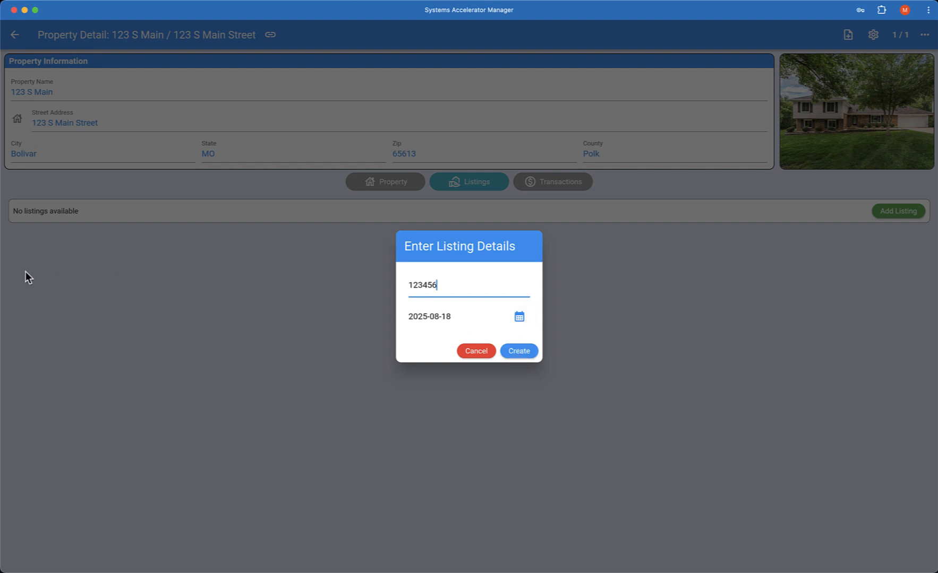
left_click(529, 354)
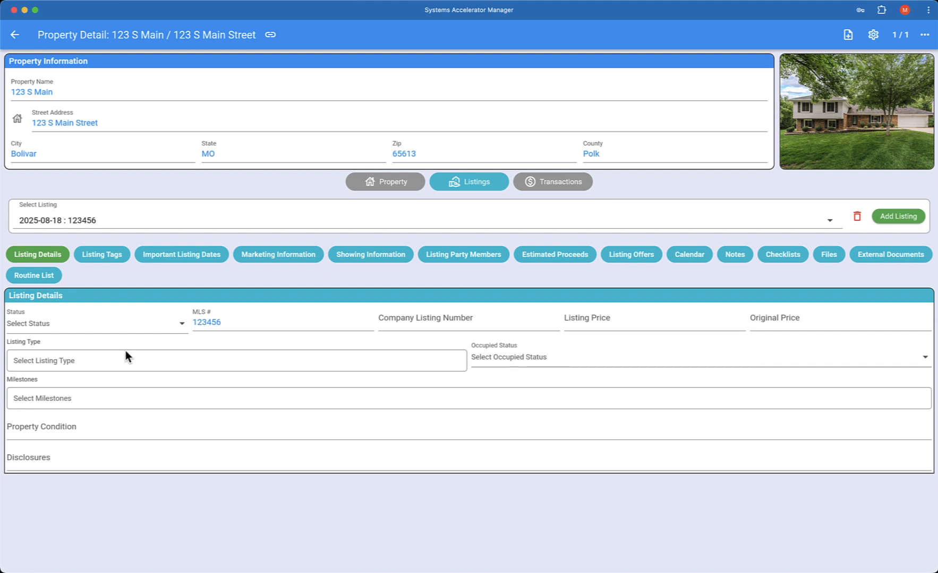
Set the listing status to Coming Soon.
left_click(57, 330)
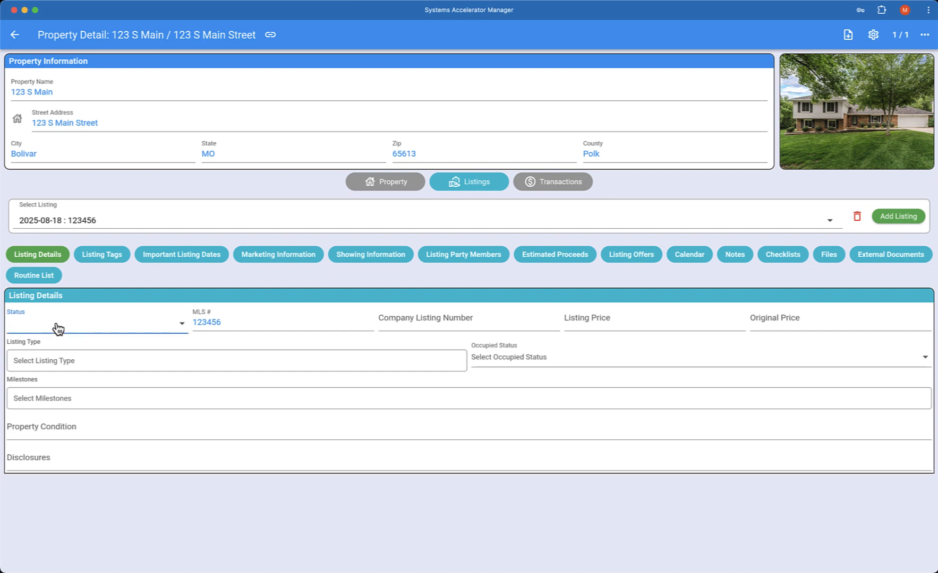
left_click(63, 329)
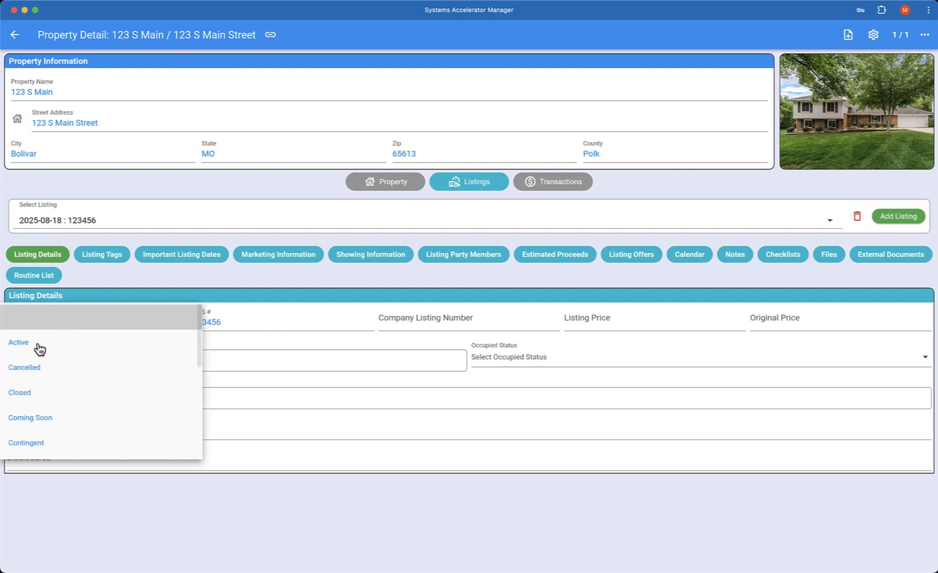
left_click(46, 418)
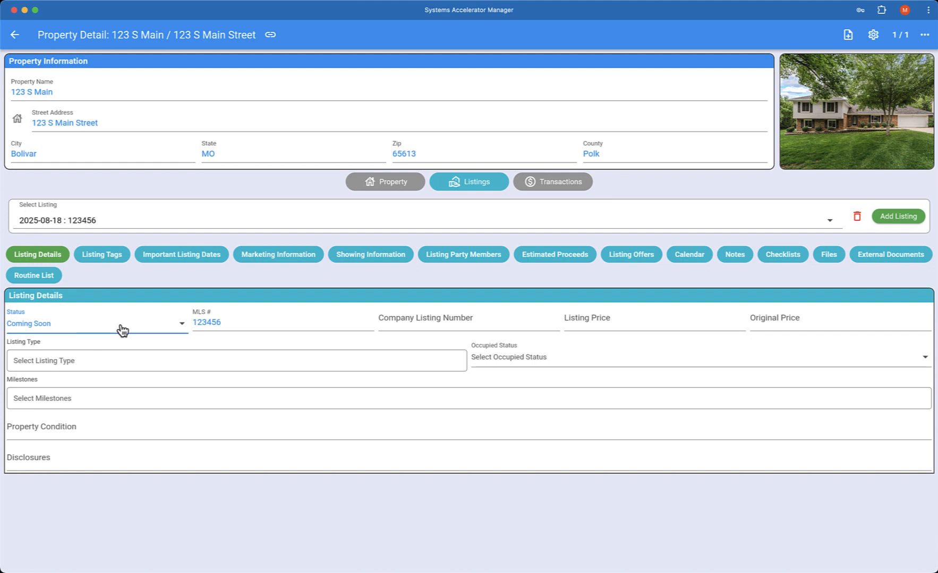
Set both Listing Price and Original Price to $525,000.00.
left_click(257, 322)
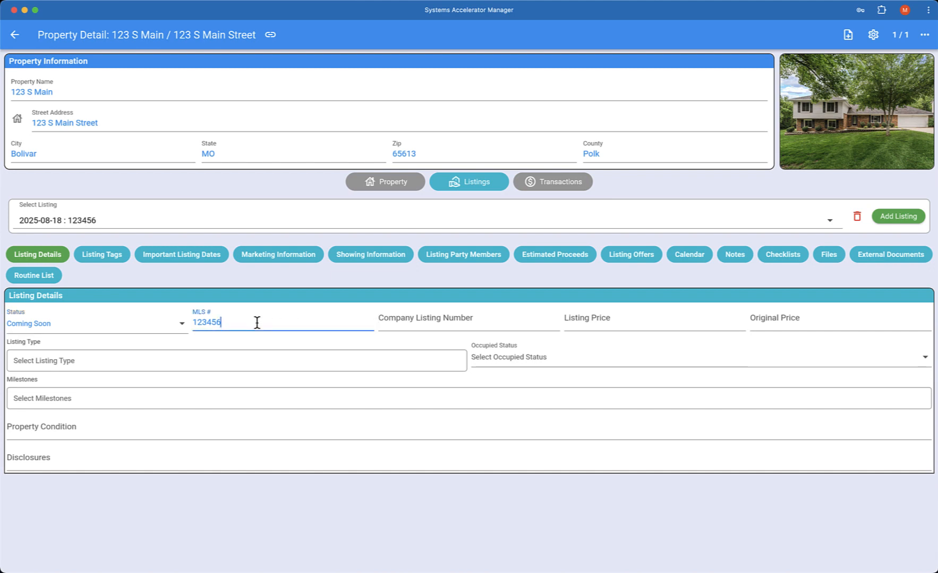
left_click(413, 321)
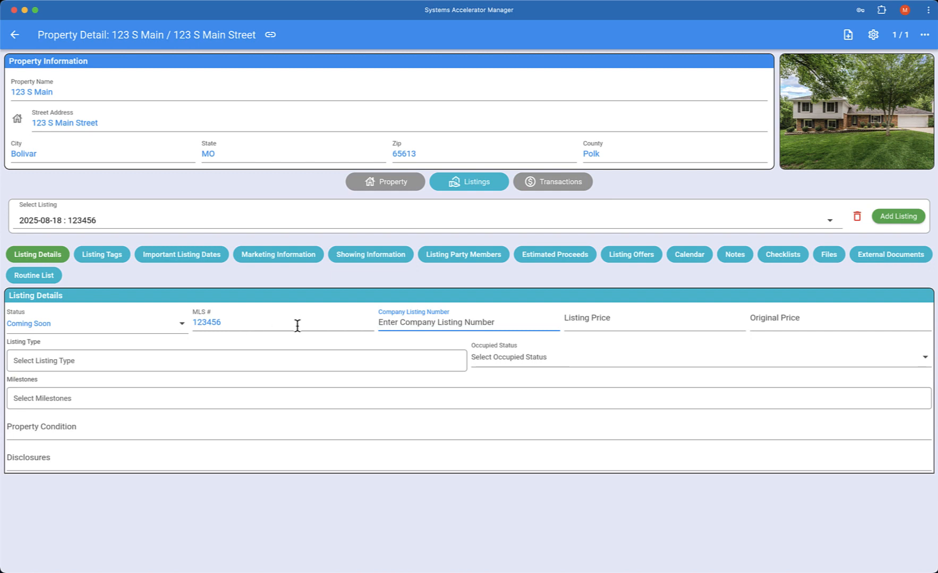
left_click(604, 321)
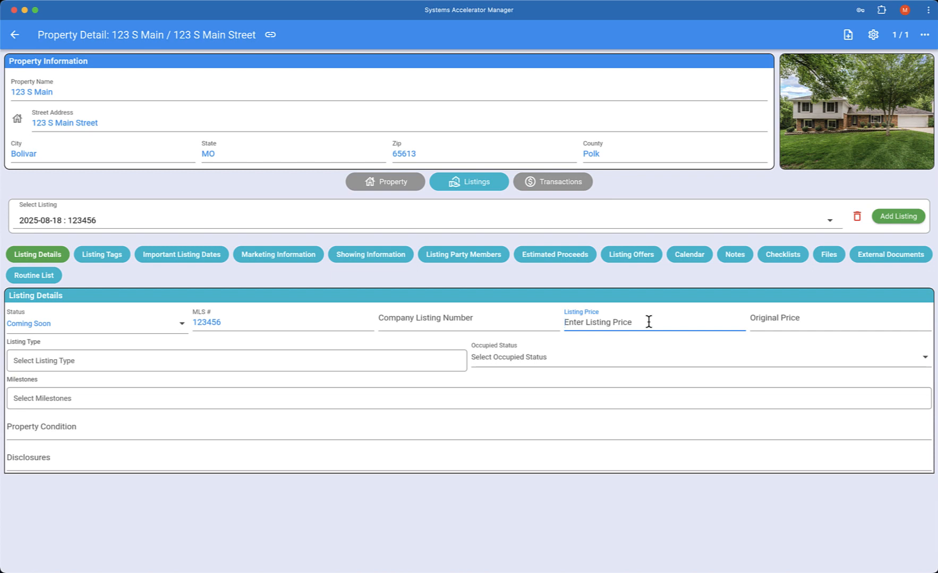
type("525,000.00")
key("Tab")
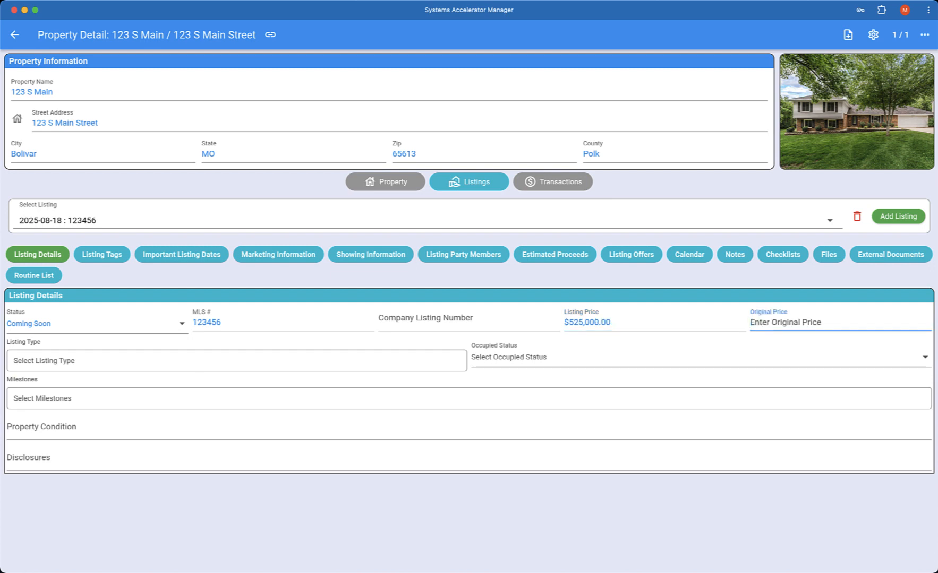
type("525")
left_click(181, 387)
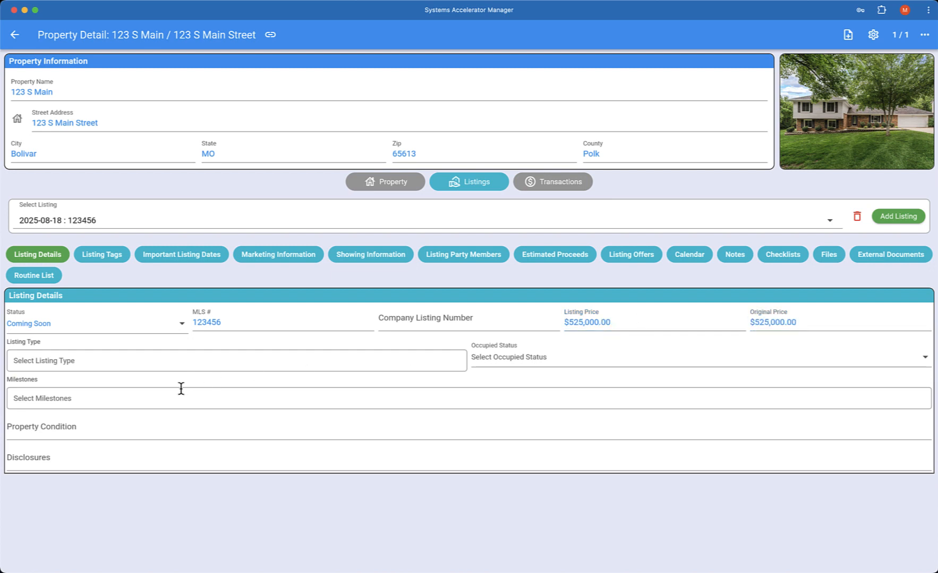
Tick Multiple Listing as the 123 S Main listing's type and confirm it.
left_click(68, 365)
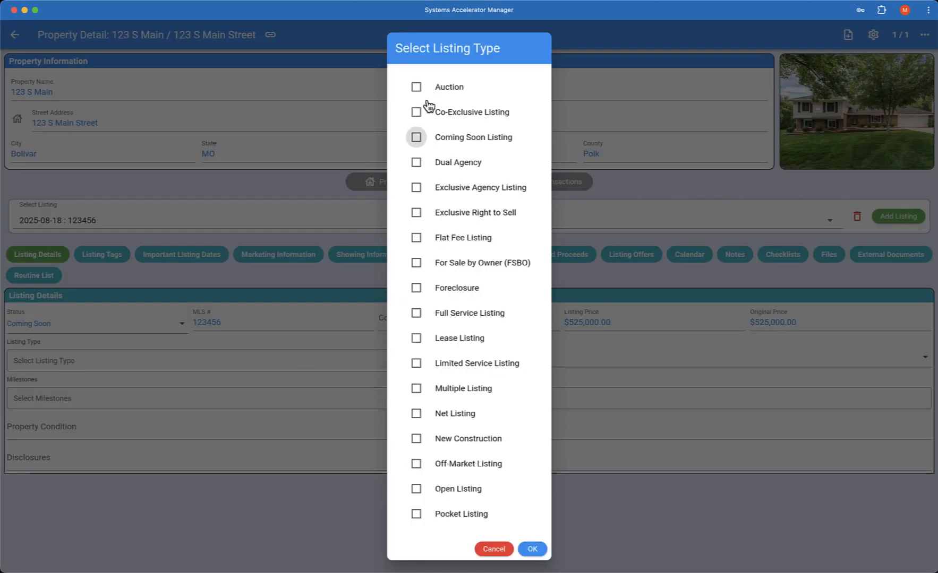
left_click(416, 388)
left_click(526, 547)
Choose Occupied – Lockbox as the occupied status, then bring up the Select Milestones list.
left_click(497, 359)
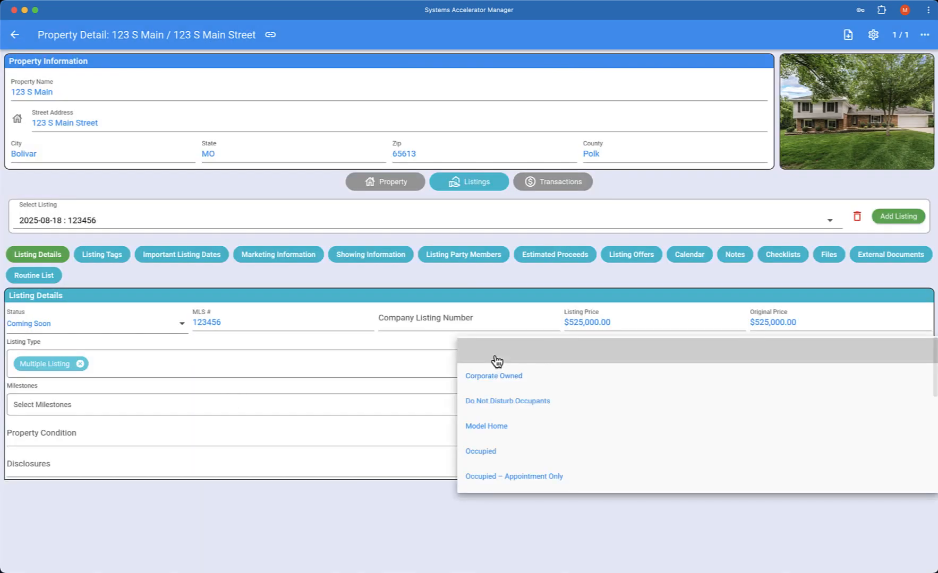
left_click(493, 317)
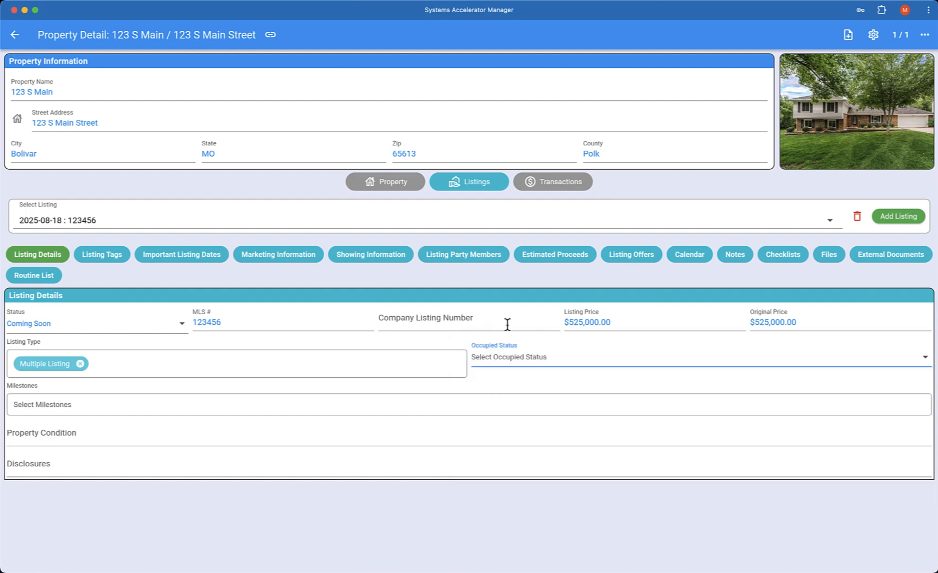
left_click(509, 359)
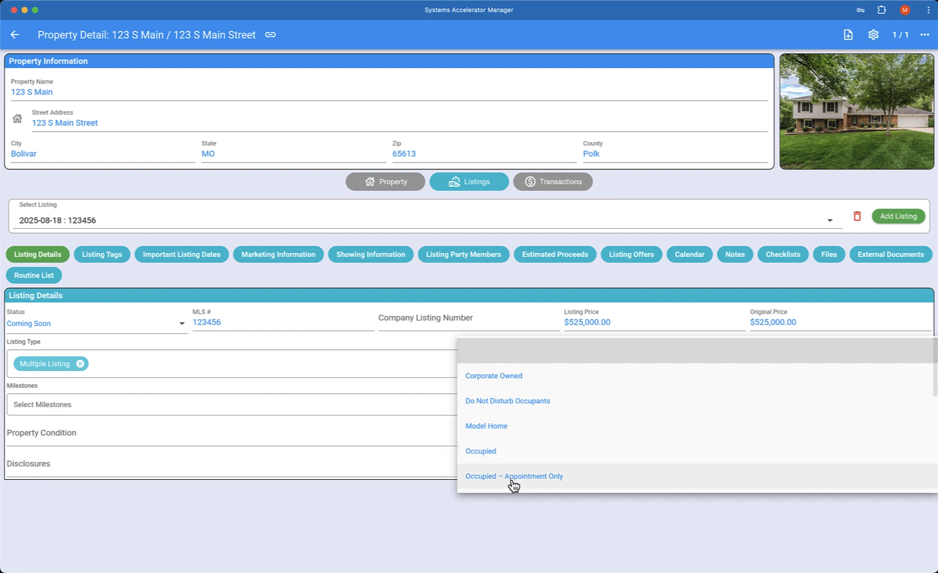
scroll(515, 484, "down", 1)
scroll(515, 484, "down", 5)
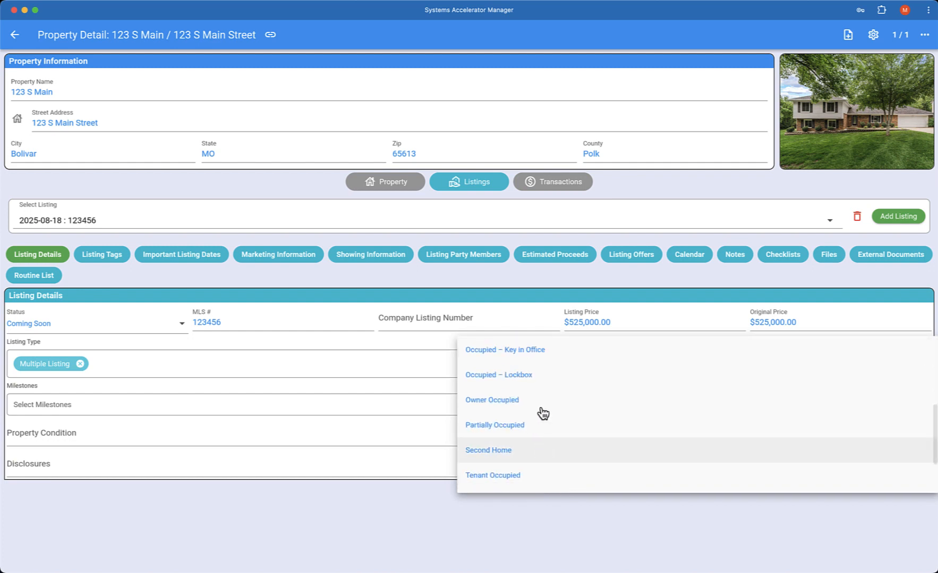
left_click(517, 378)
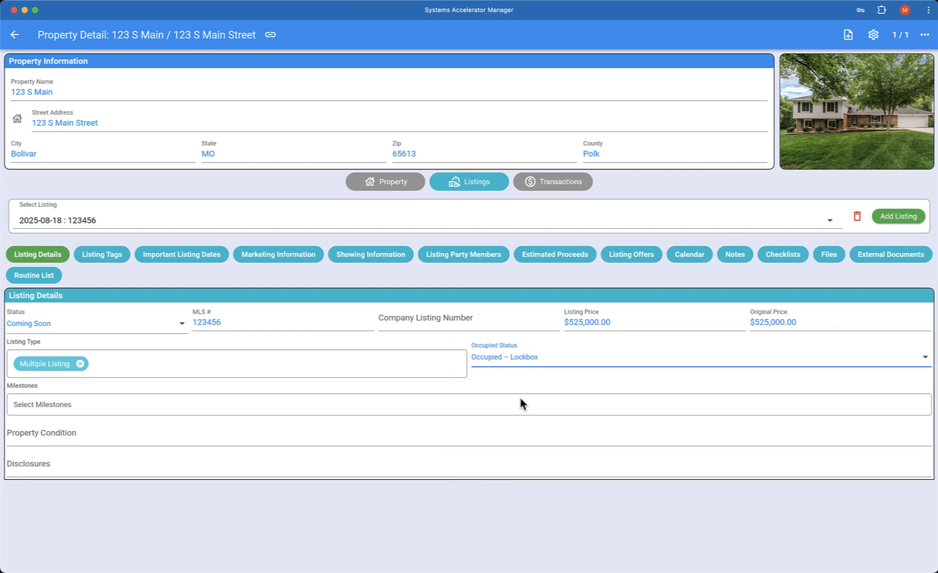
left_click(42, 407)
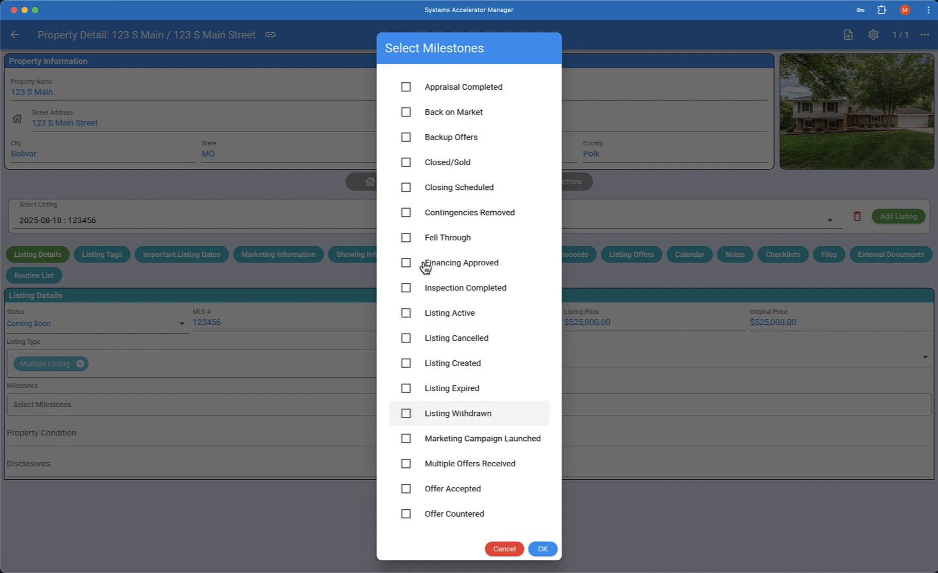
Tick Listing Created as the milestone, skip Property Condition and Disclosures, and view Listing Tags.
left_click(407, 369)
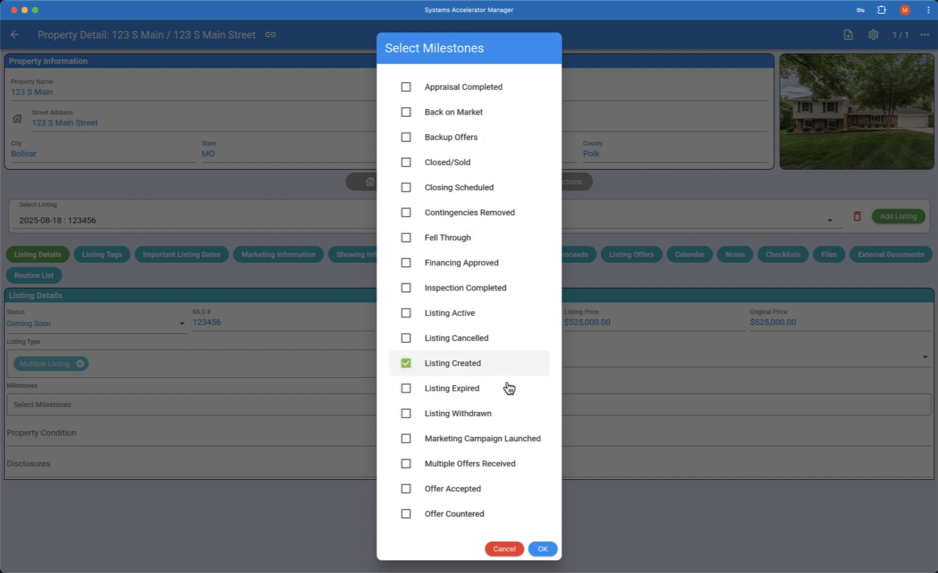
left_click(542, 549)
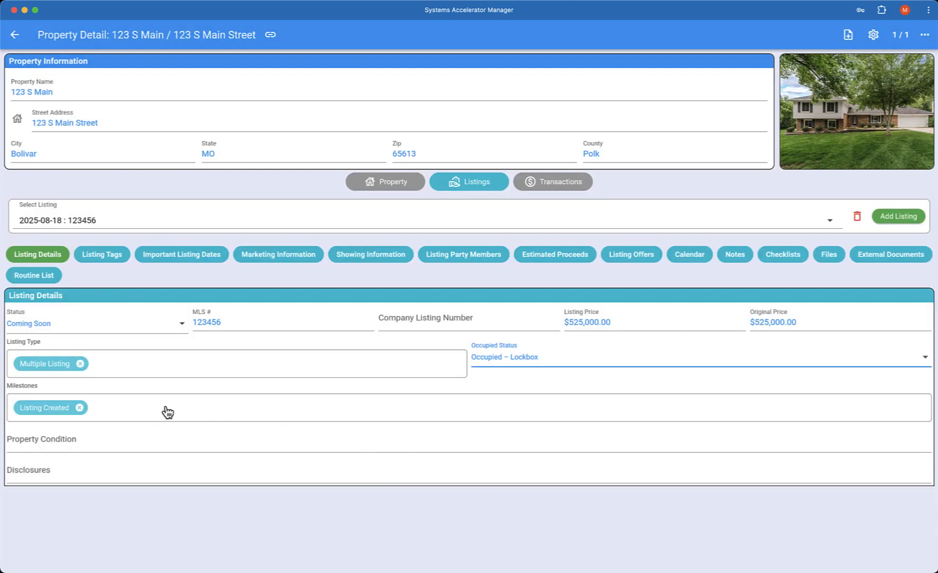
left_click(64, 442)
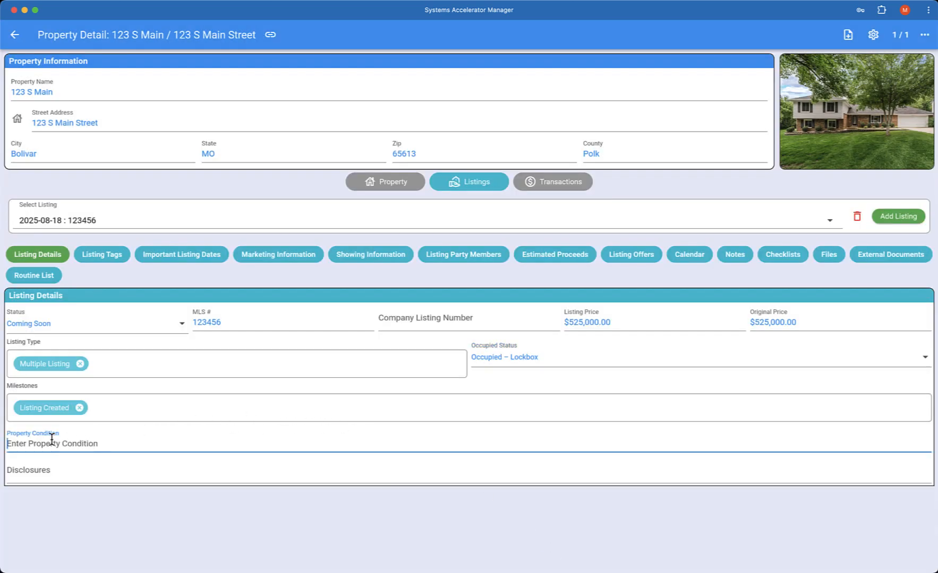
left_click(51, 474)
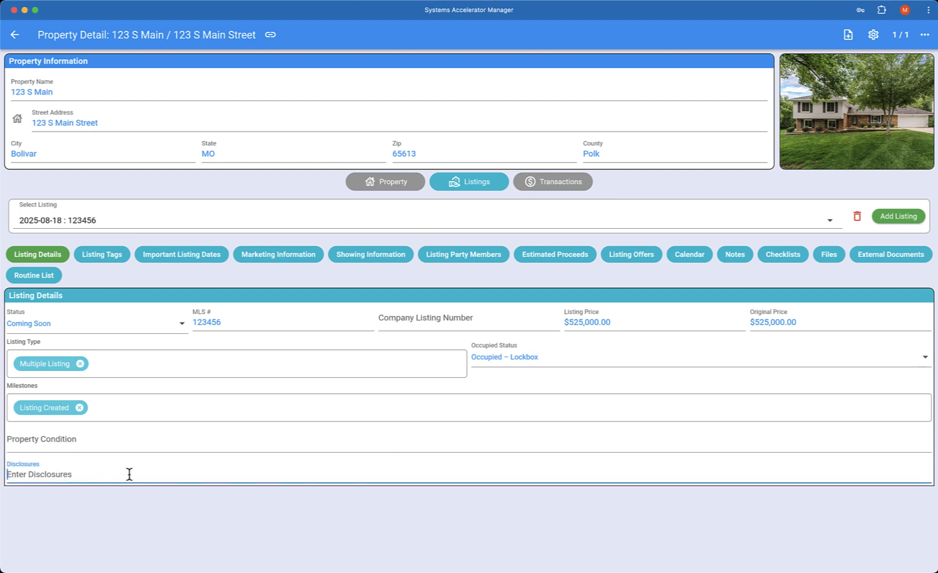
left_click(112, 256)
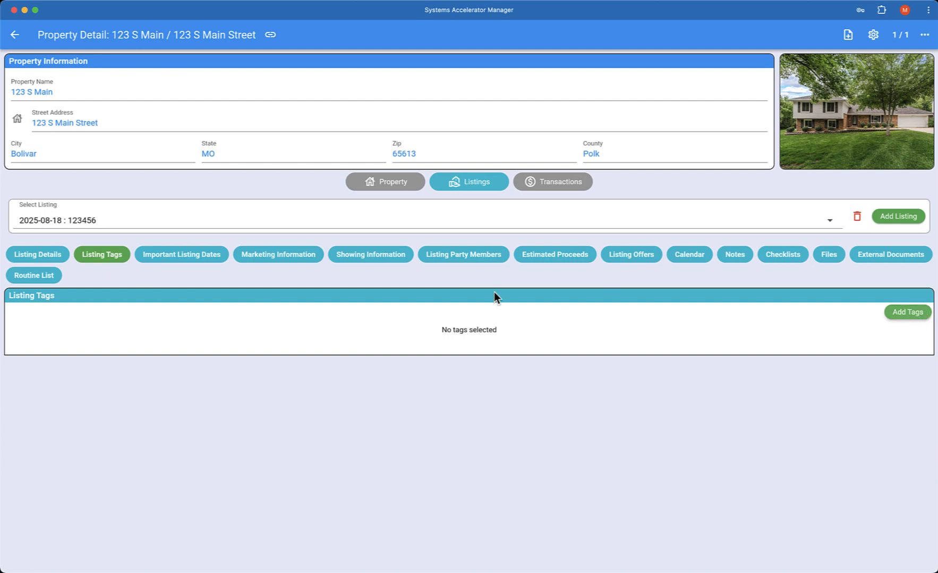
Review Important Listing Dates, expanding then collapsing all date fields, and open Marketing Information.
left_click(189, 261)
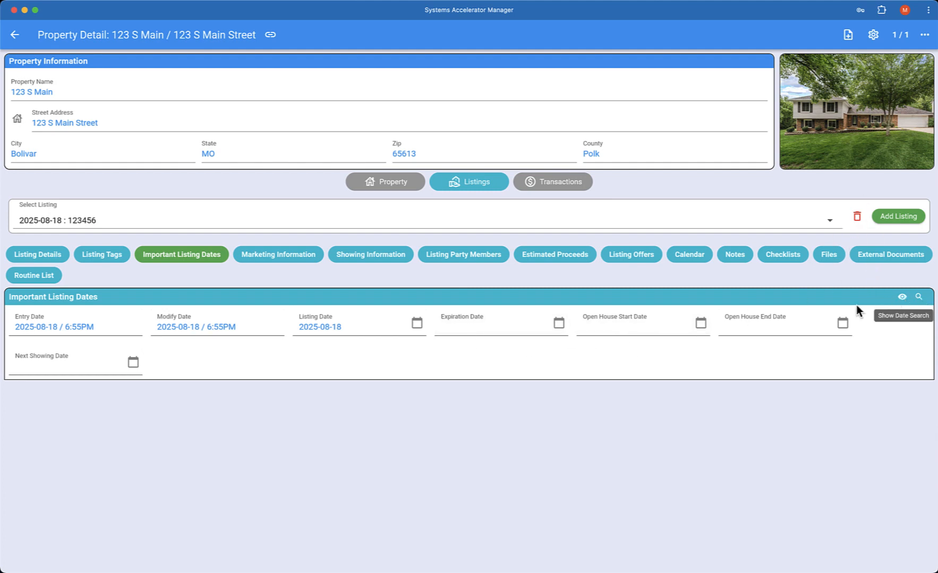
left_click(903, 298)
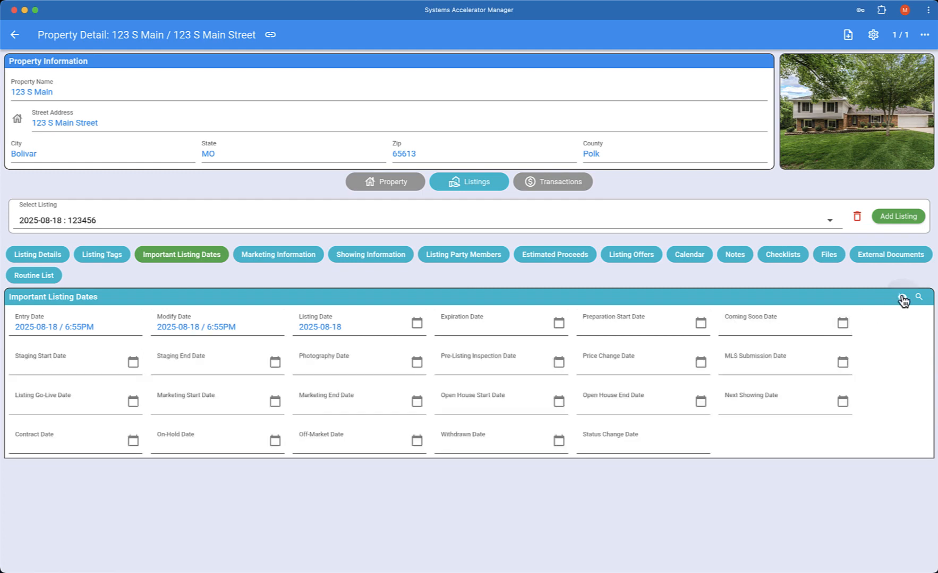
left_click(902, 299)
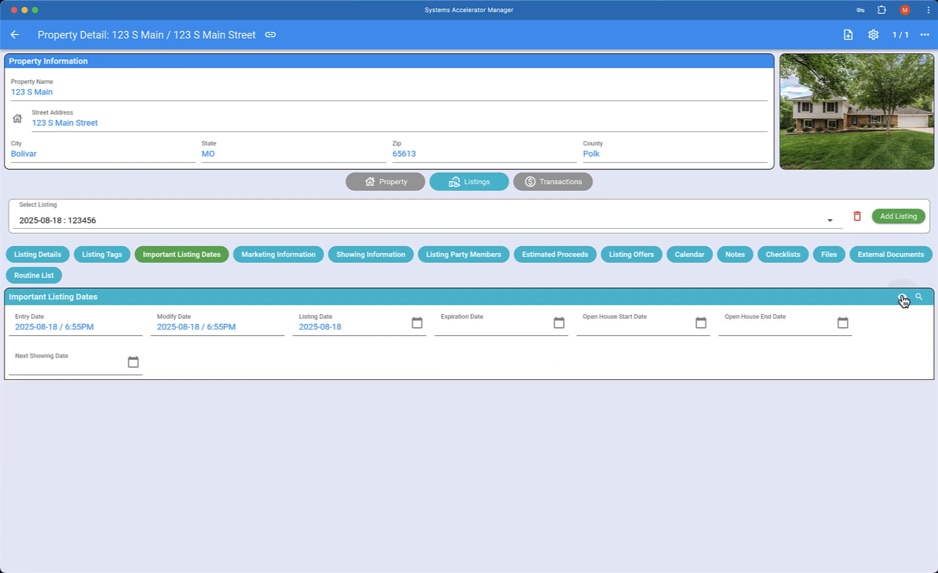
left_click(289, 258)
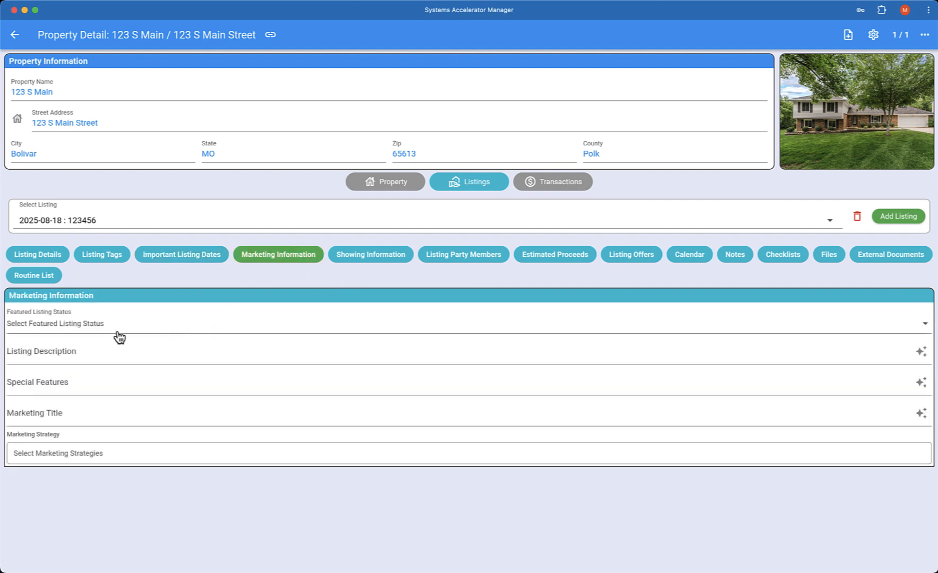
Set Featured Listing Status to Highlighted, replacing the briefly chosen Exclusive Listing.
left_click(53, 331)
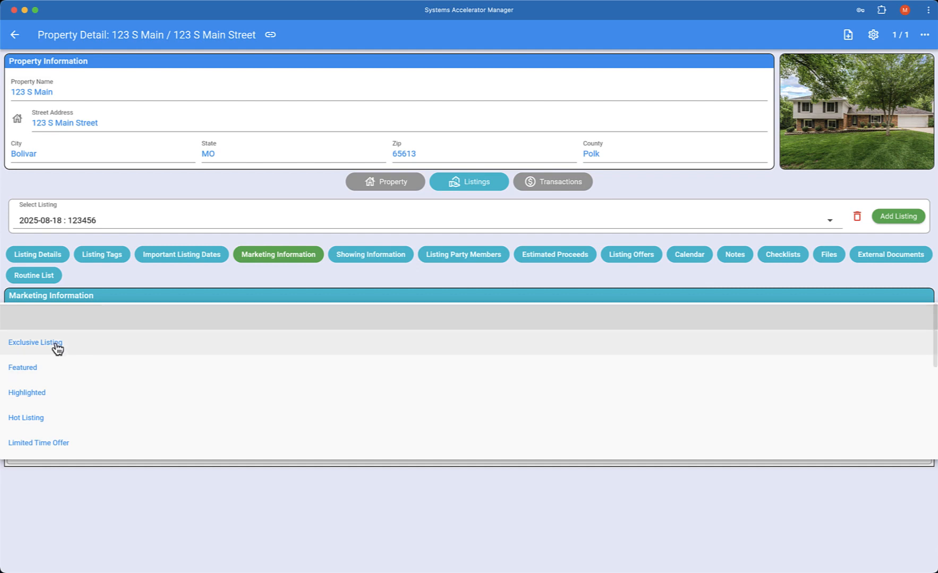
left_click(57, 347)
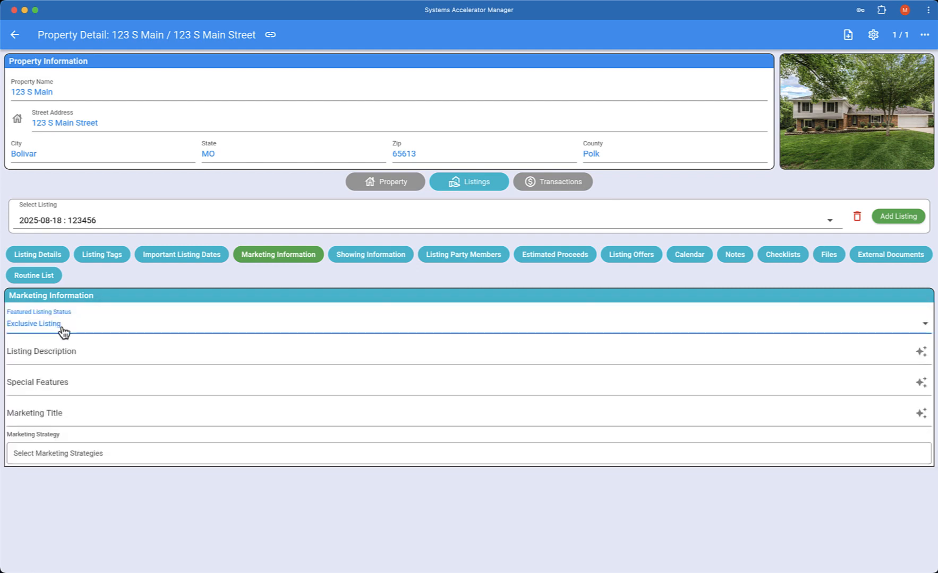
left_click(63, 331)
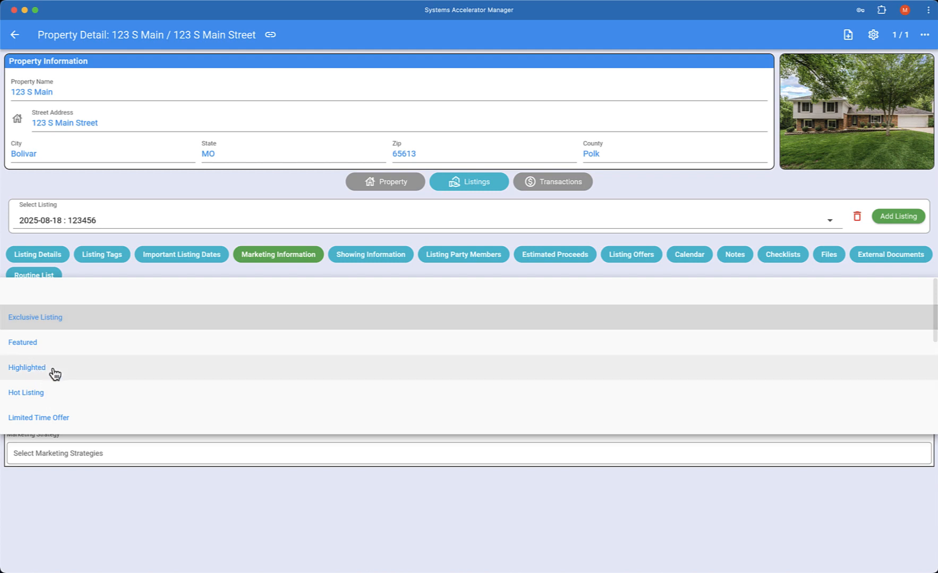
left_click(54, 374)
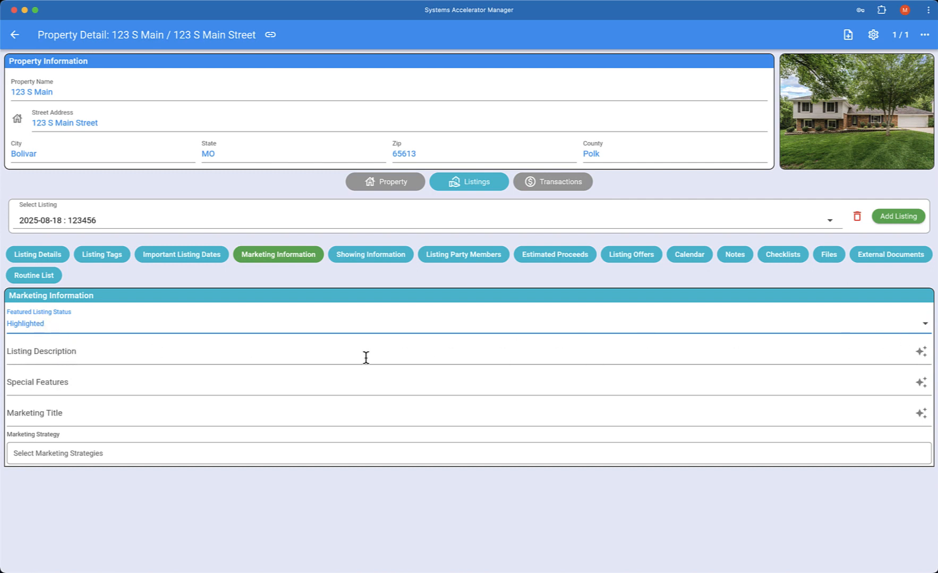
Generate a five-paragraph AI Listing Description for the 123 S Main Street home.
left_click(921, 353)
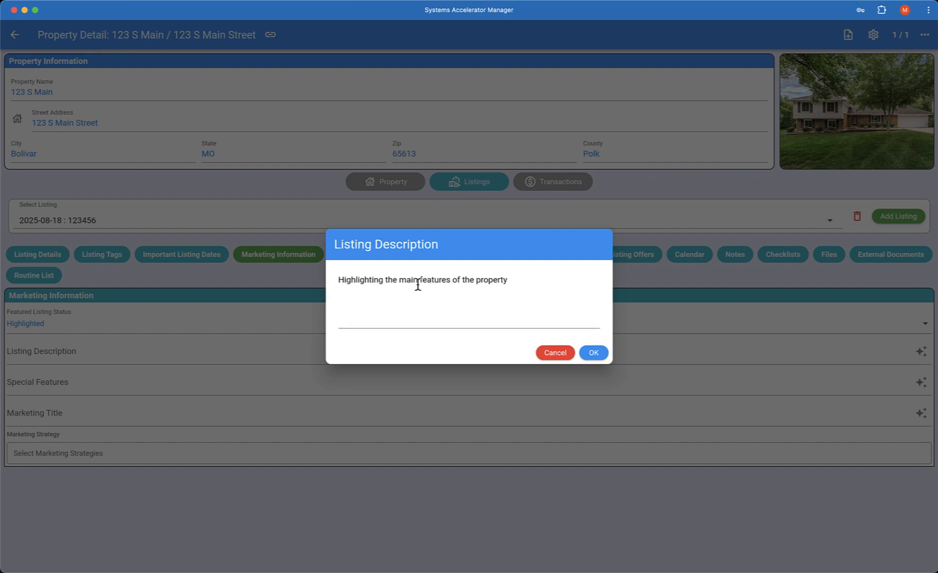
left_click(594, 353)
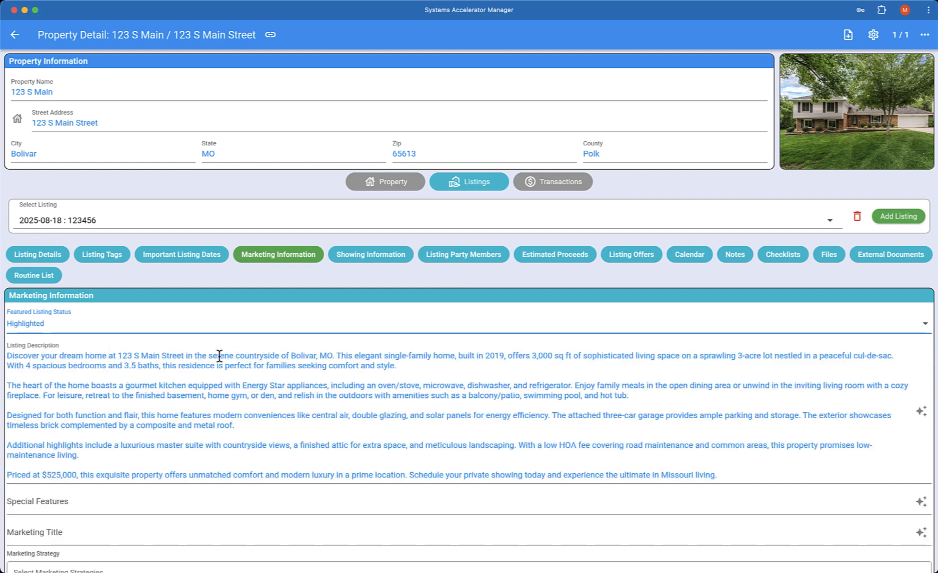
scroll(209, 430, "down", 1)
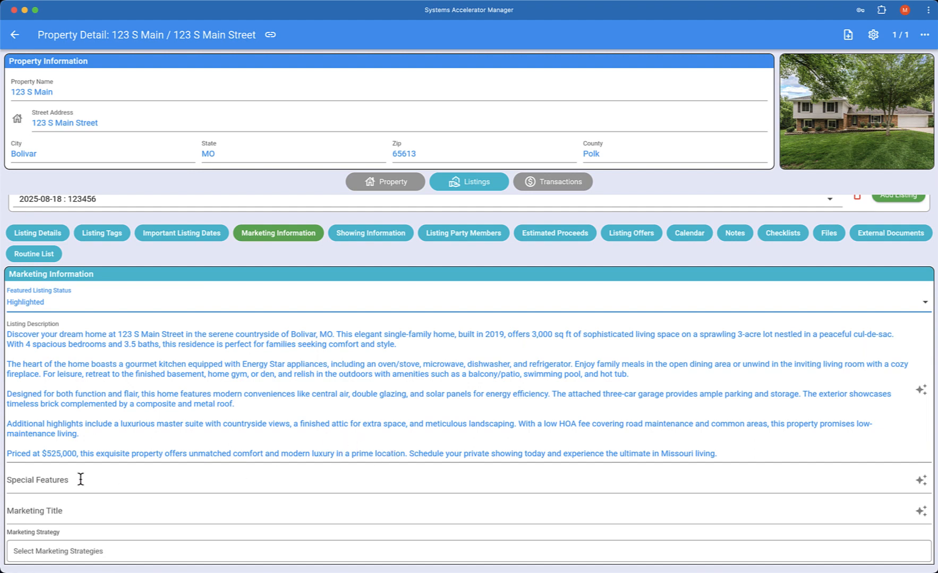
Generate a four-paragraph AI Special Features write-up for the 123 S Main home.
left_click(920, 481)
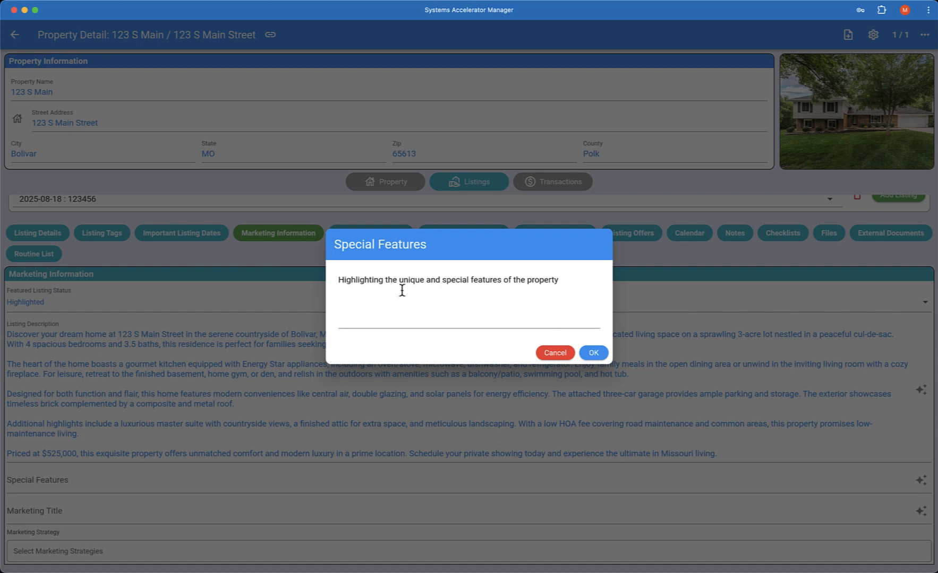
left_click(593, 353)
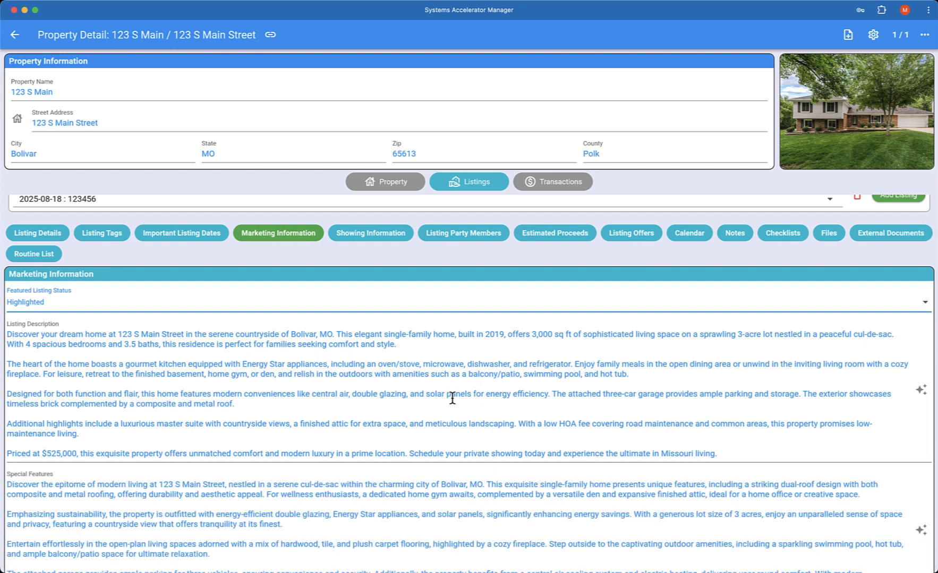
scroll(453, 401, "down", 3)
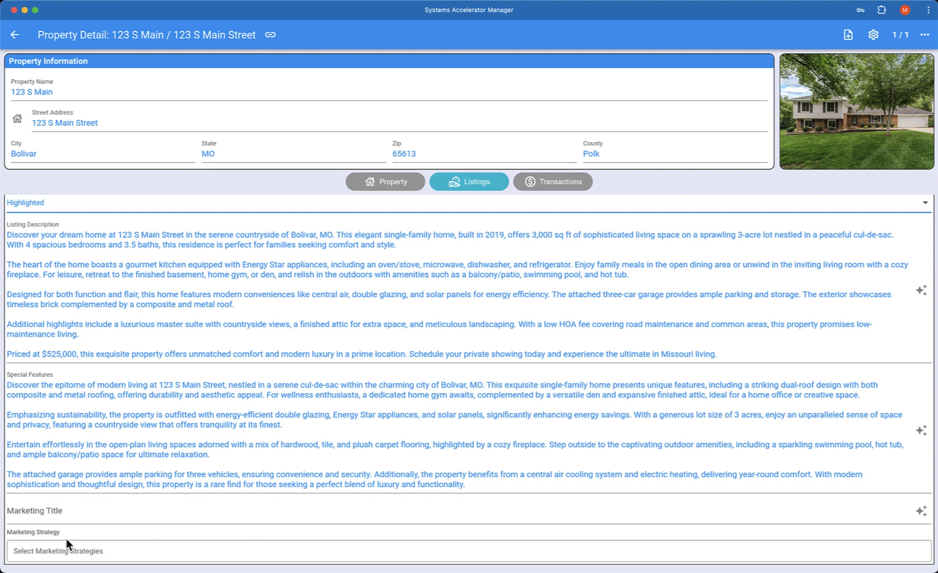
Generate the AI Marketing Title 'Luxury Living Awaits: Spacious 4-Bed Home…' for the listing.
left_click(87, 515)
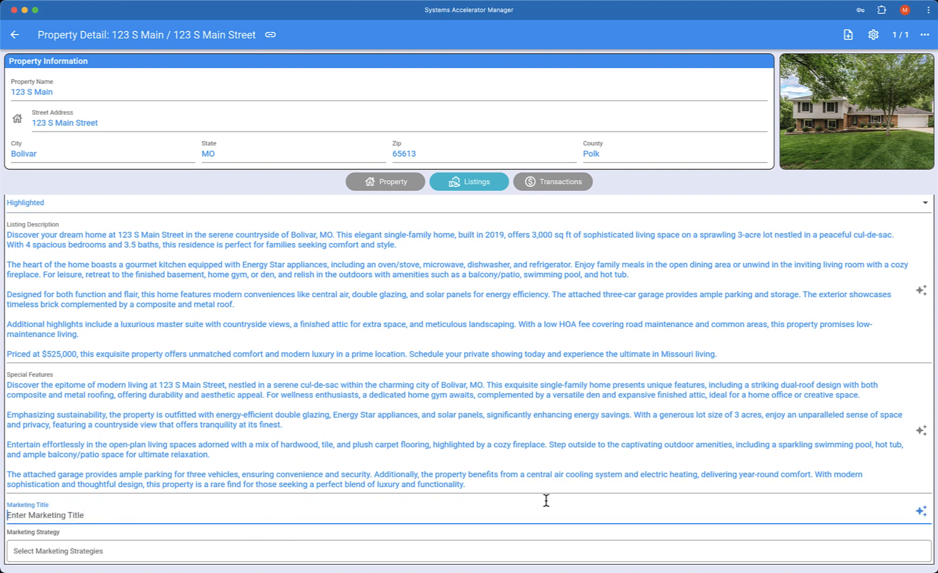
left_click(921, 512)
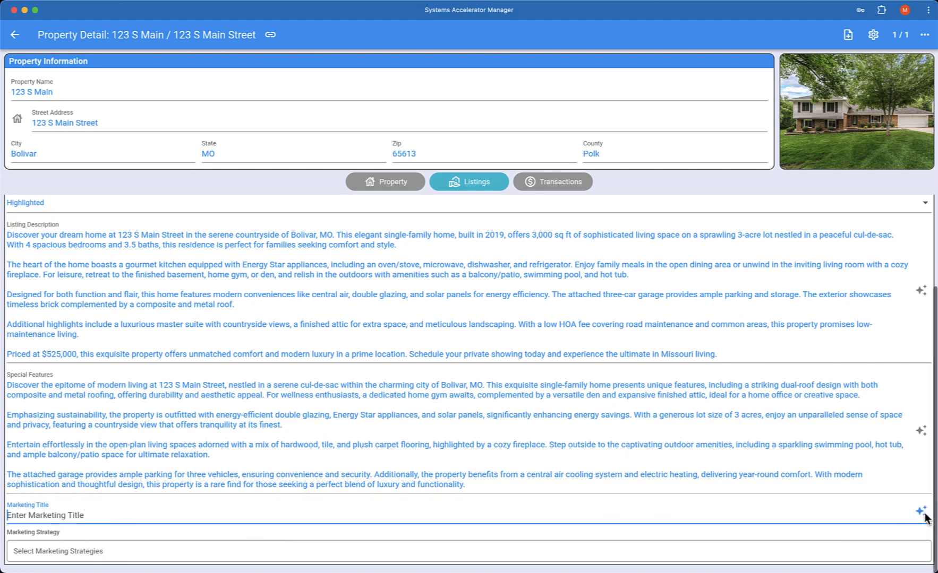
left_click(595, 353)
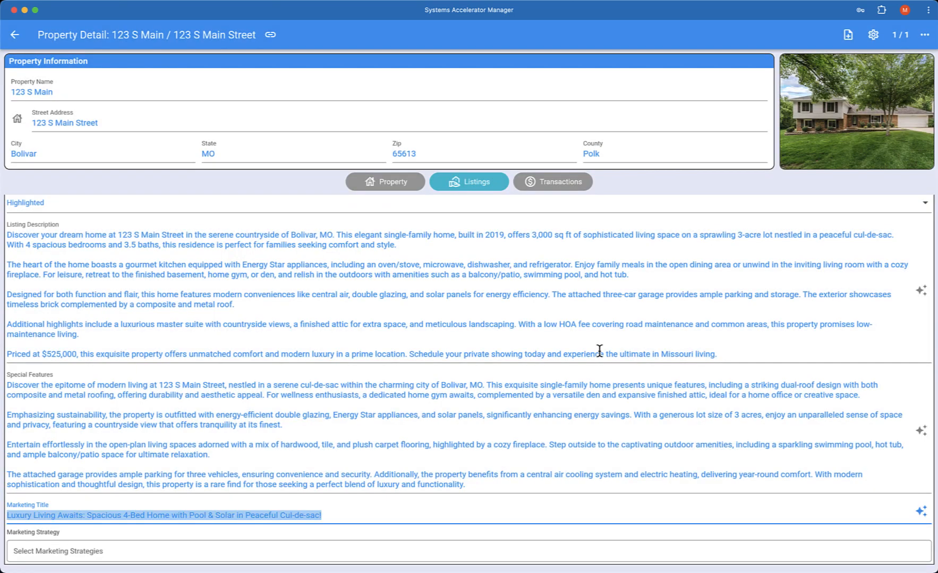
left_click(283, 425)
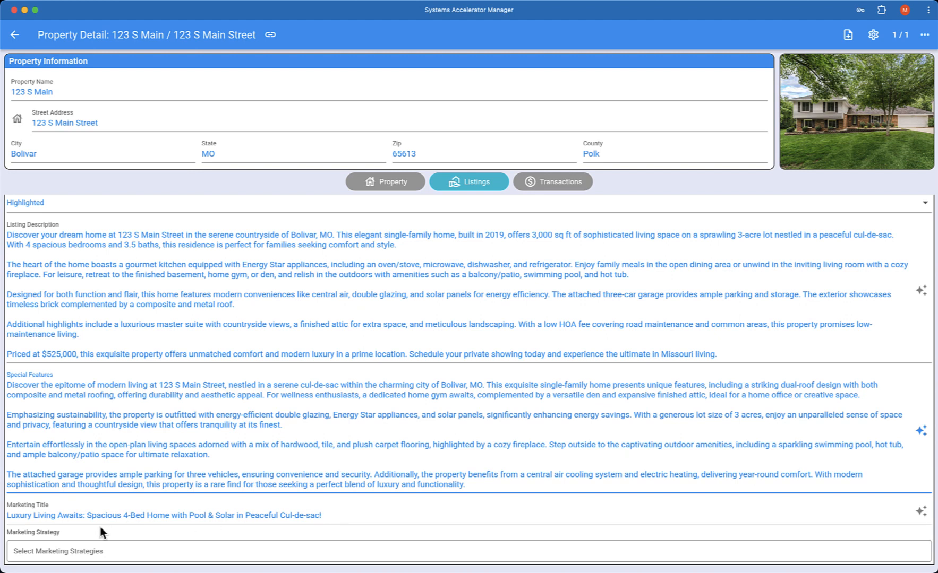
left_click(106, 555)
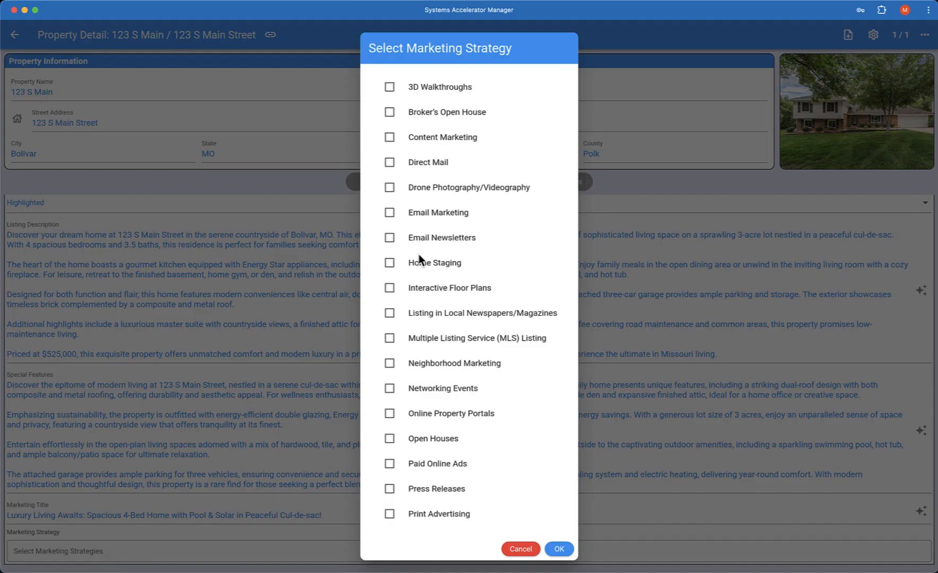
Choose Email Marketing, Direct Mail, Home Staging, Open Houses and Print Advertising as marketing strategies.
left_click(390, 163)
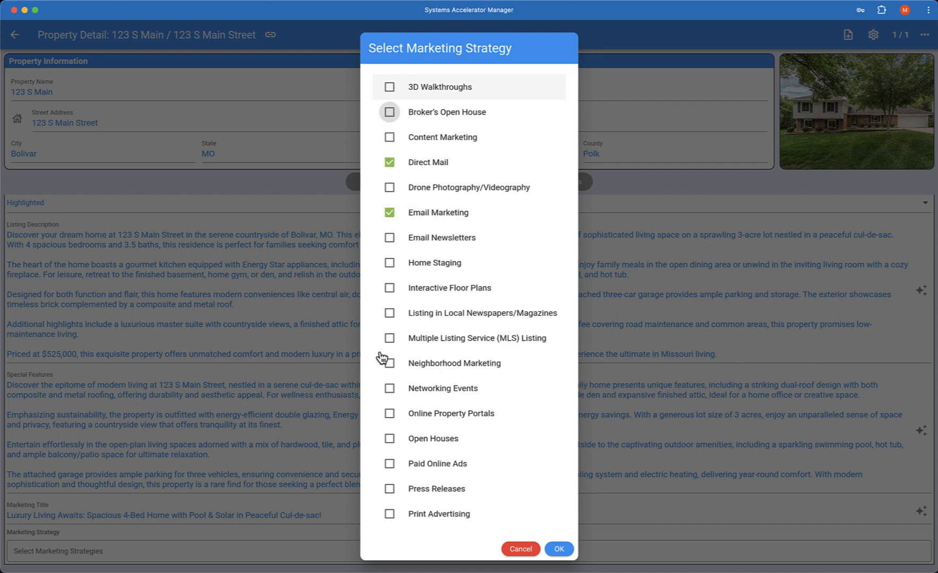
left_click(390, 264)
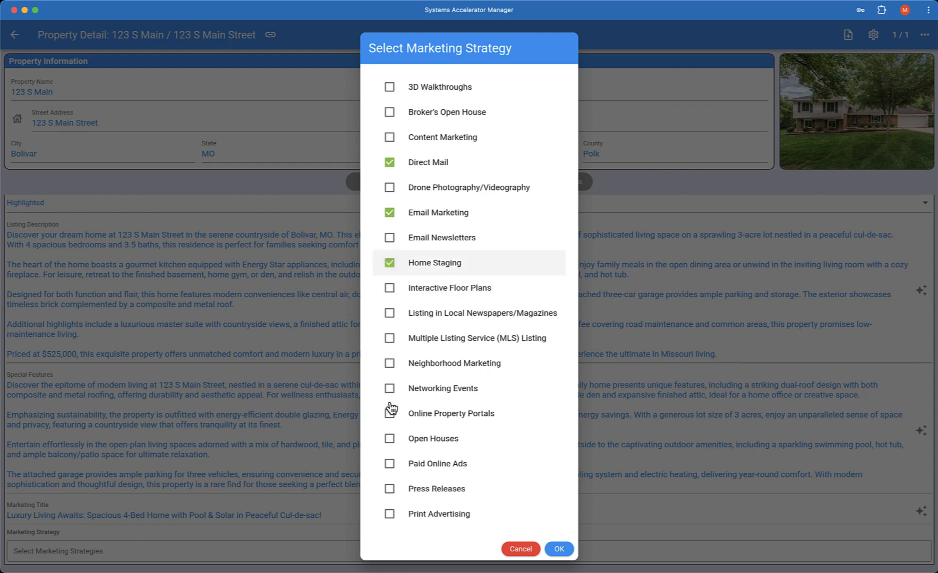
left_click(391, 441)
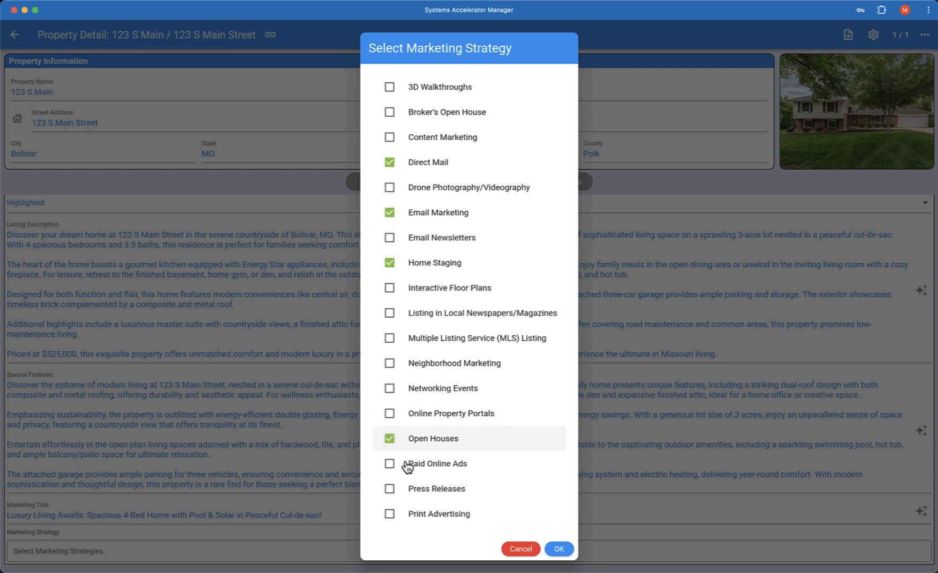
left_click(389, 514)
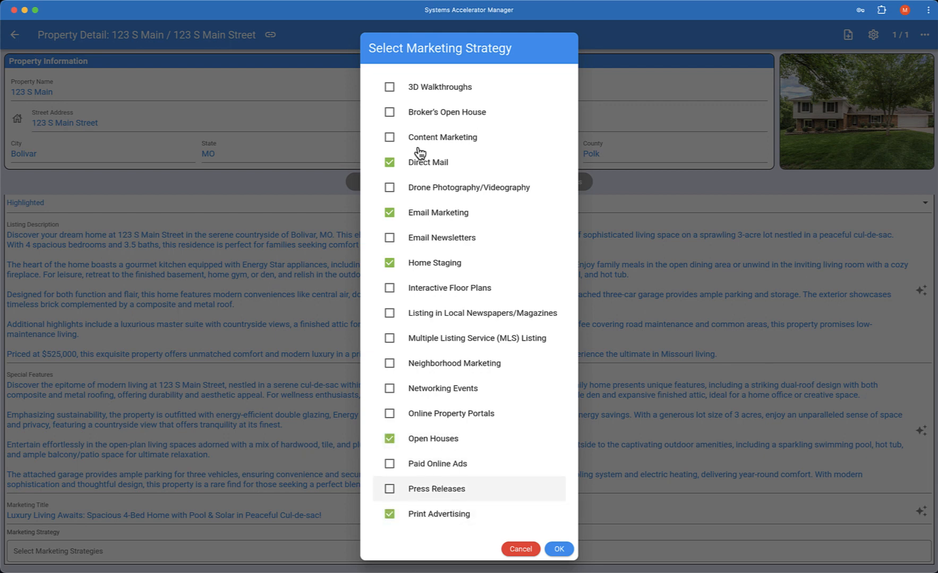
left_click(562, 551)
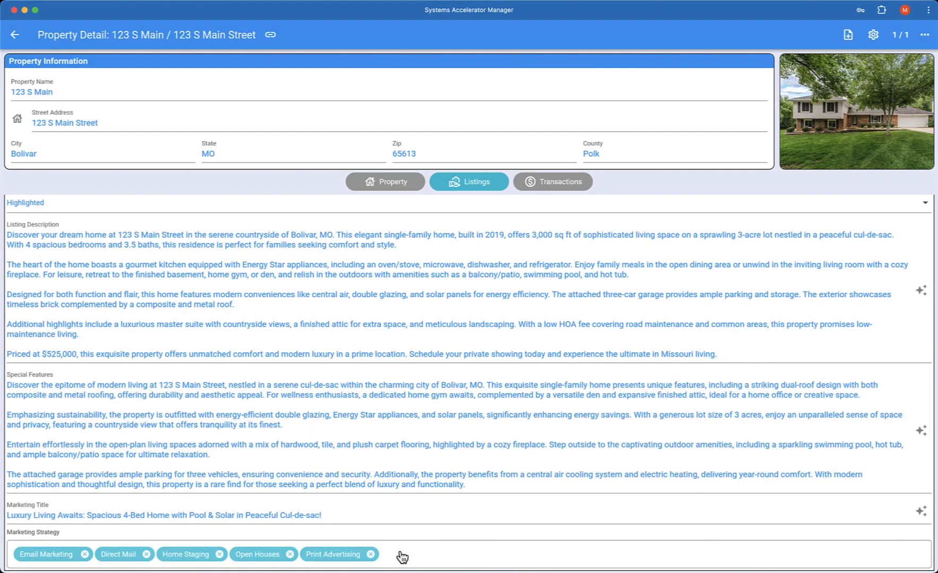
Scroll back to the listing tabs and switch to the Showing Information section.
scroll(448, 329, "down", 1)
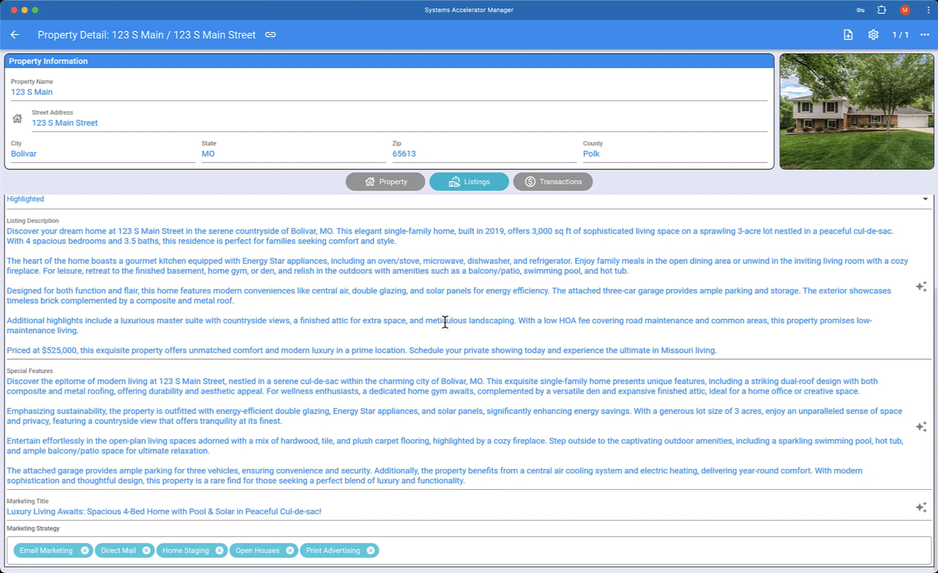
scroll(446, 323, "up", 3)
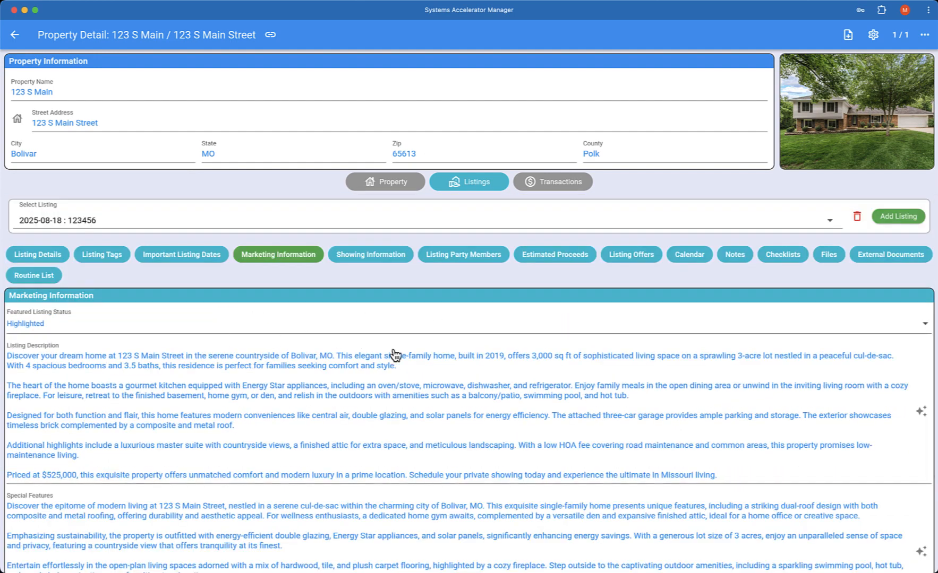
left_click(378, 261)
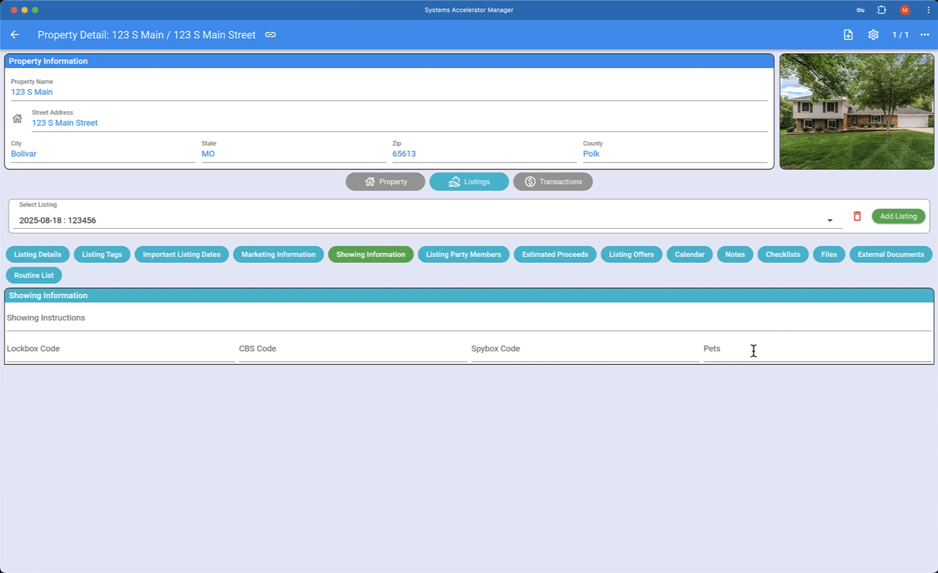
Open Listing Party Members, showing the two sellers, and start adding a new party member.
left_click(475, 255)
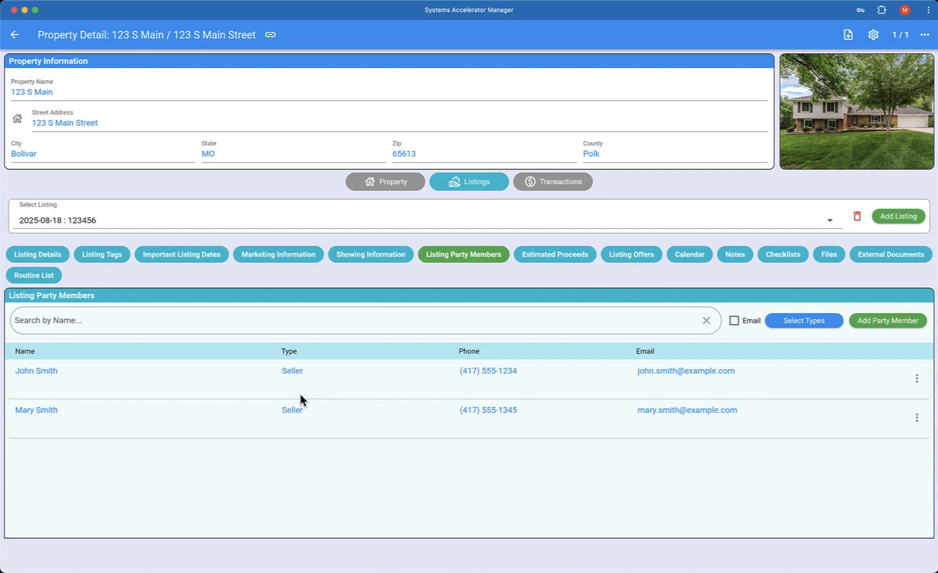
left_click(887, 321)
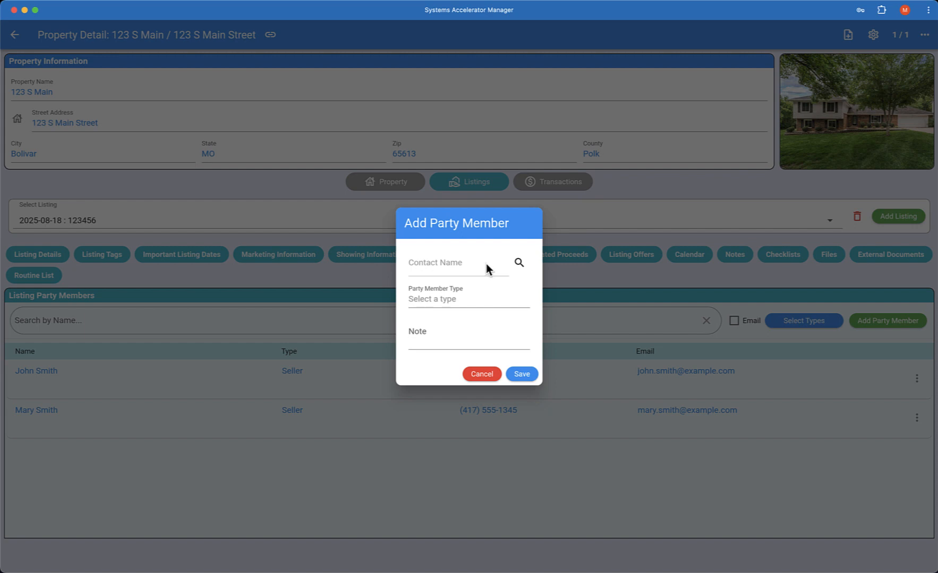
Search contacts for the party member's full name and start a new contact from it.
left_click(519, 264)
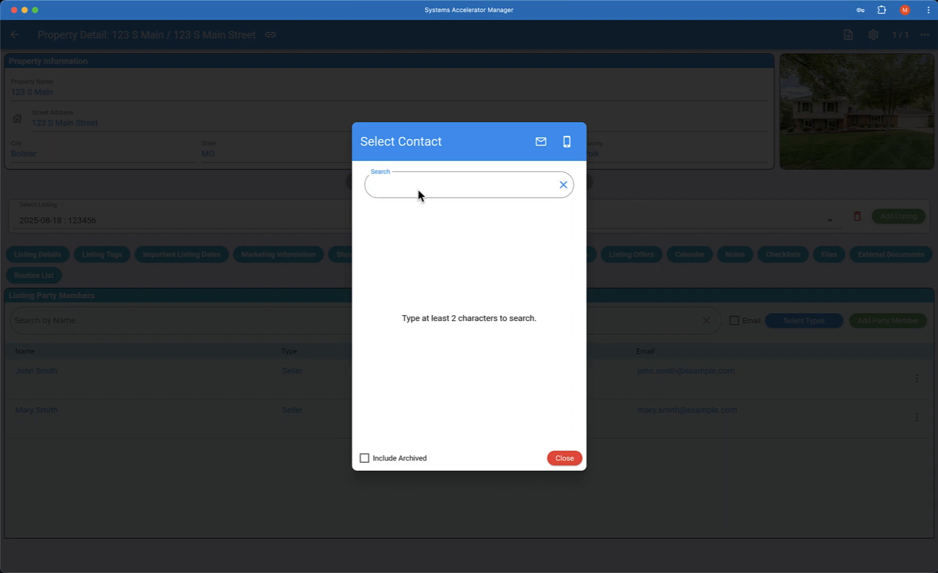
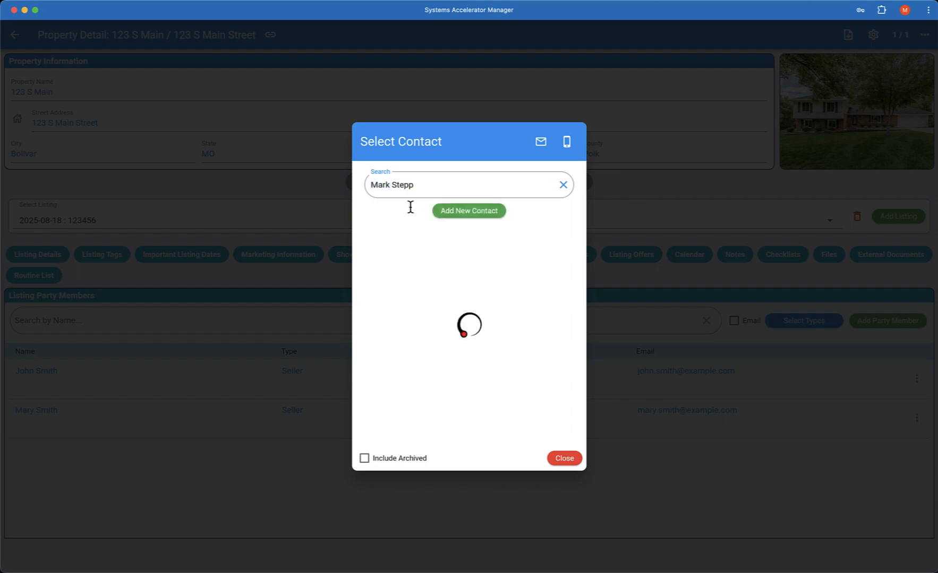
left_click(461, 215)
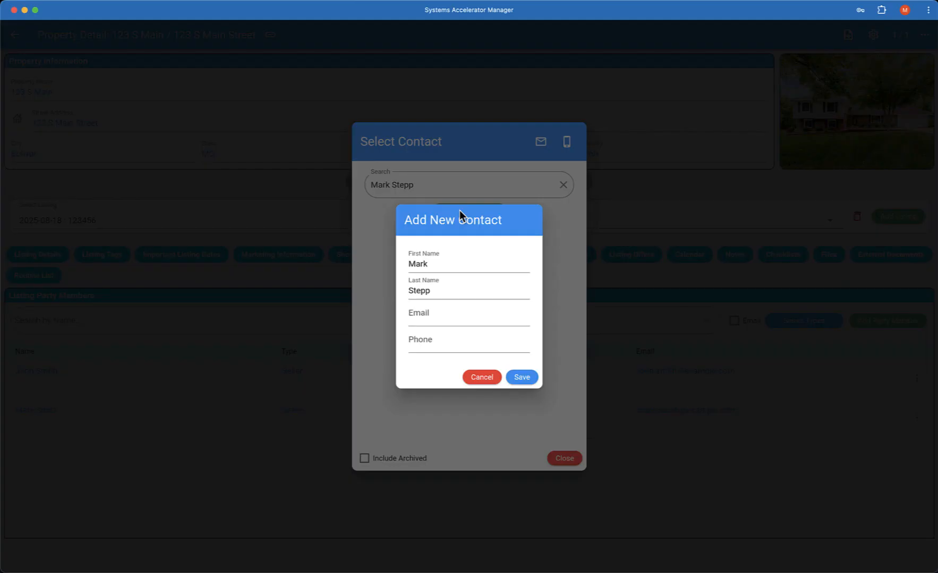
Enter the new contact's e-mail address and phone number, then save the contact.
left_click(447, 315)
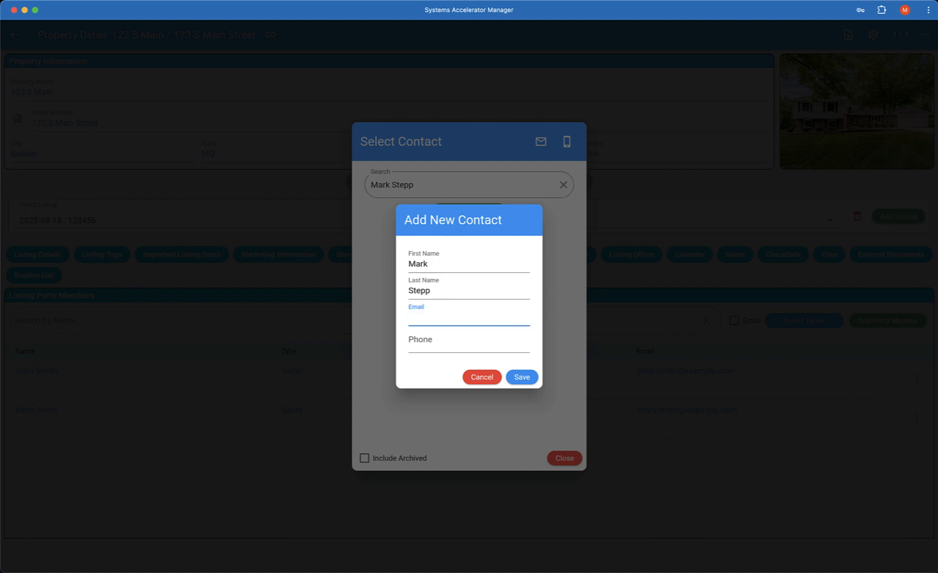
left_click(409, 344)
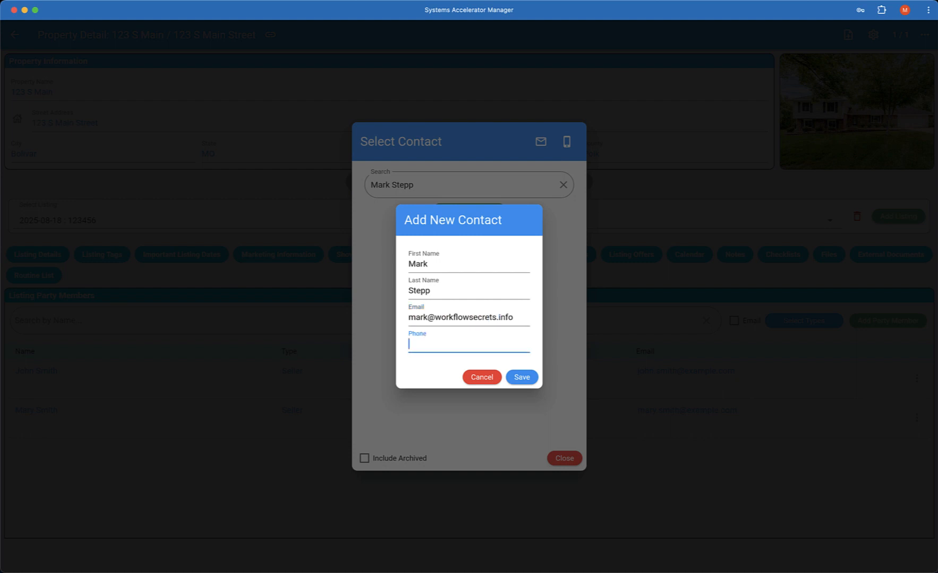
type("417) 555-1212")
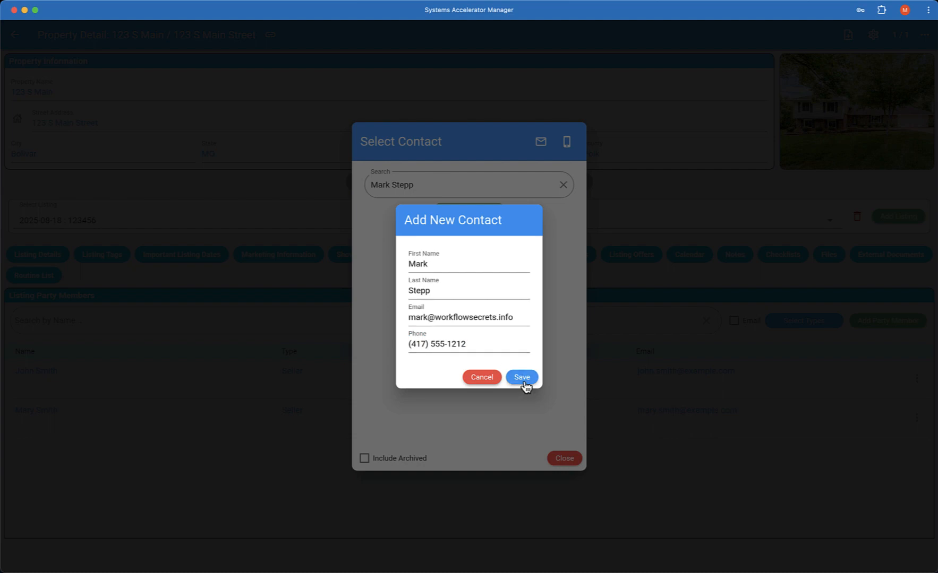
left_click(523, 381)
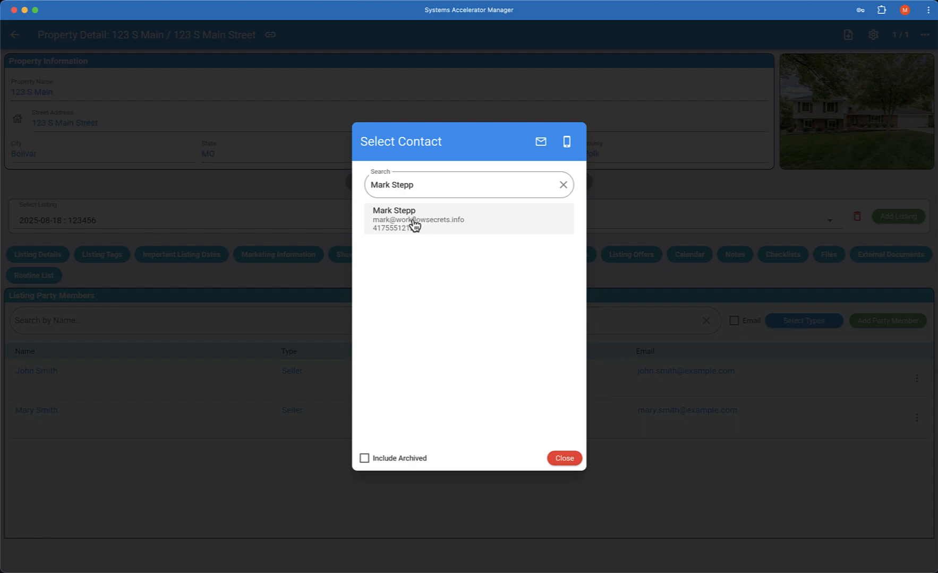
Save the new contact as a Listing Agent party member, then view the Estimated Proceeds.
left_click(415, 224)
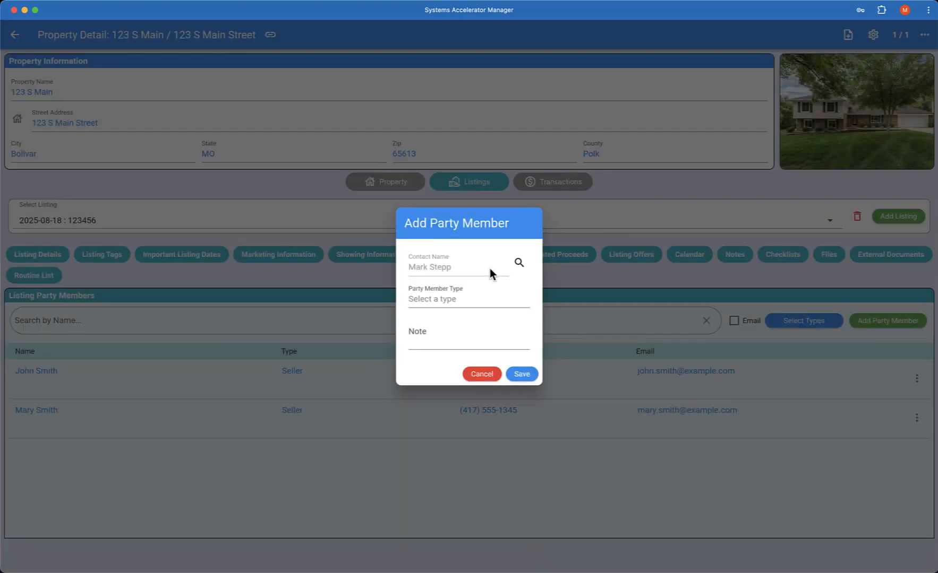
left_click(446, 300)
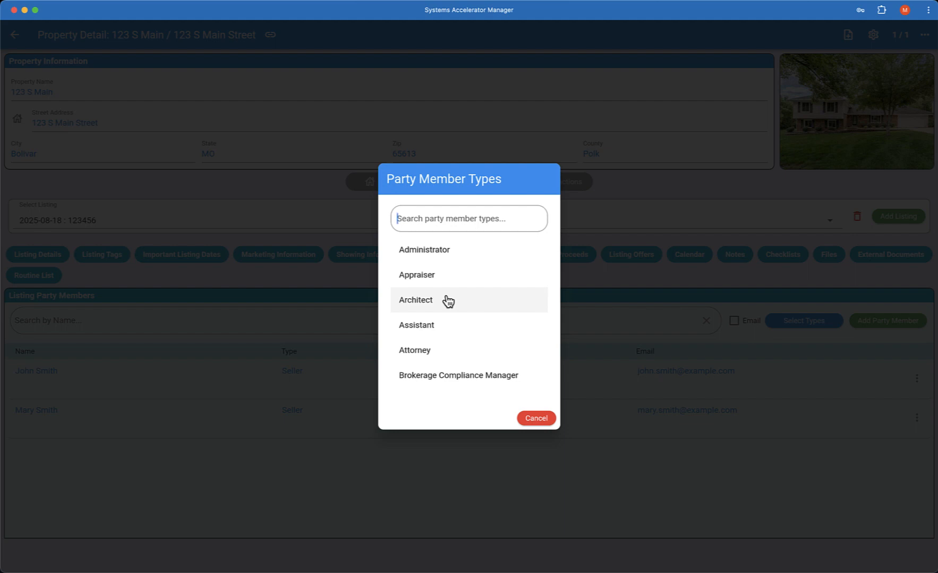
type("list")
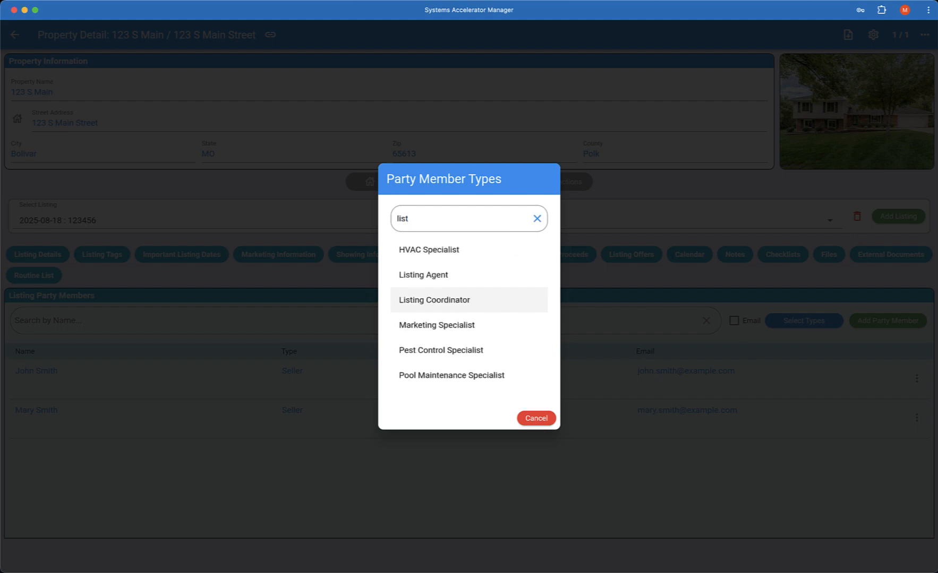
left_click(429, 277)
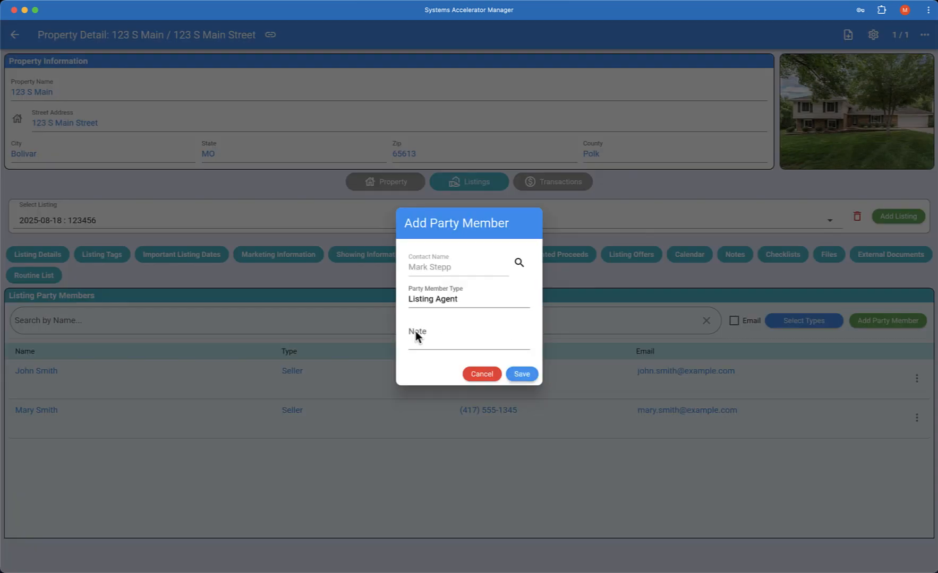
left_click(522, 375)
left_click(522, 374)
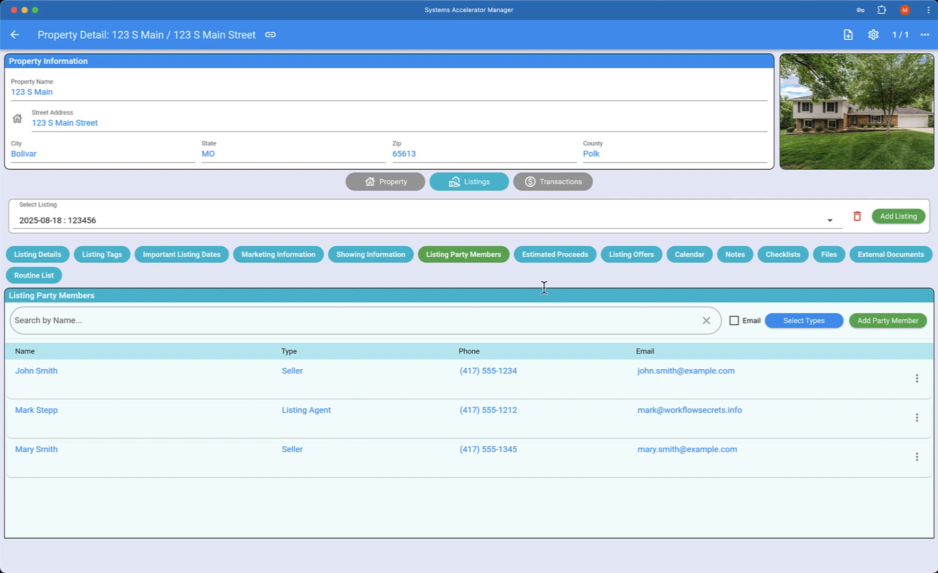
left_click(562, 256)
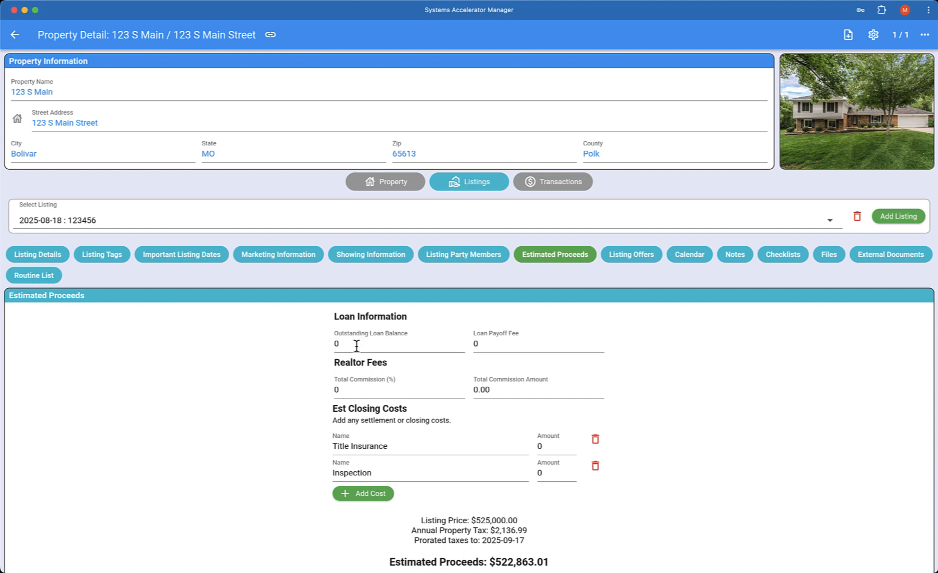
Enter a 240000 outstanding loan balance and a 3% total commission.
left_click(357, 345)
type("240000")
key("Tab")
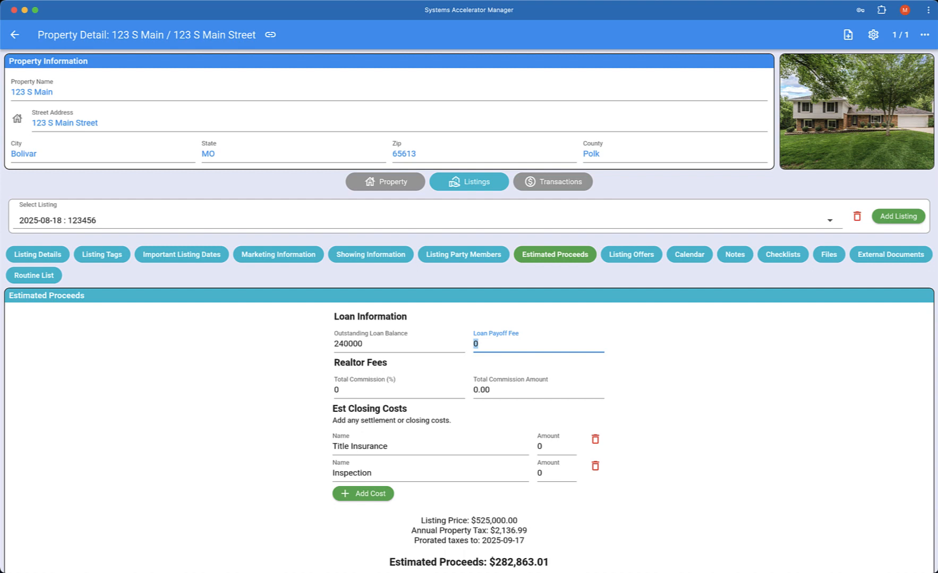
key("Tab")
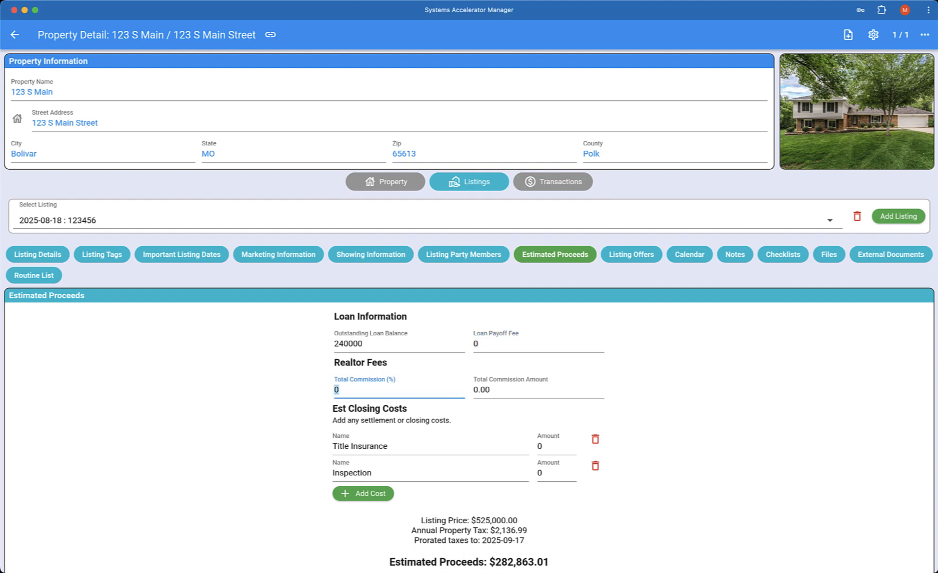
type("3")
key("Tab")
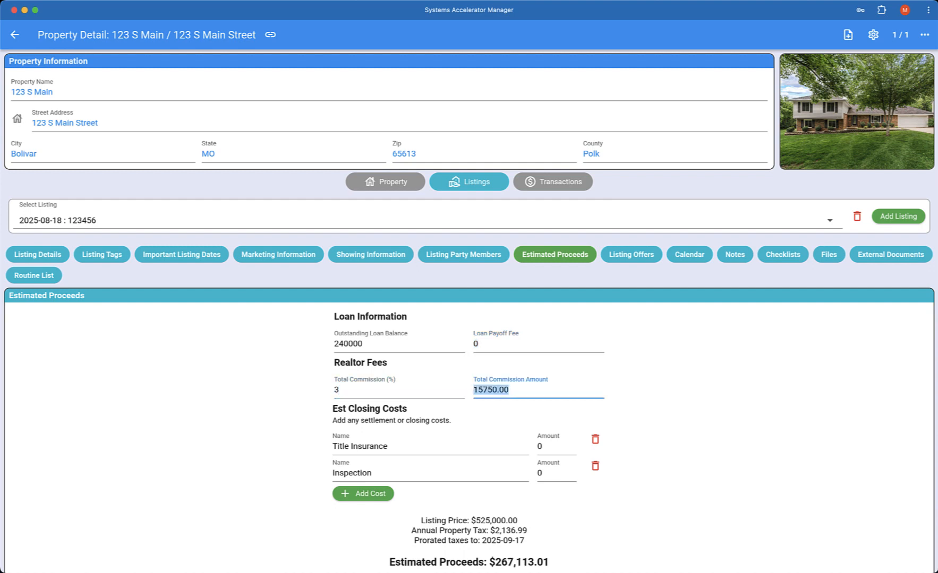
Set closing costs of 200 for Title Insurance and 300 for Inspection.
key("Tab")
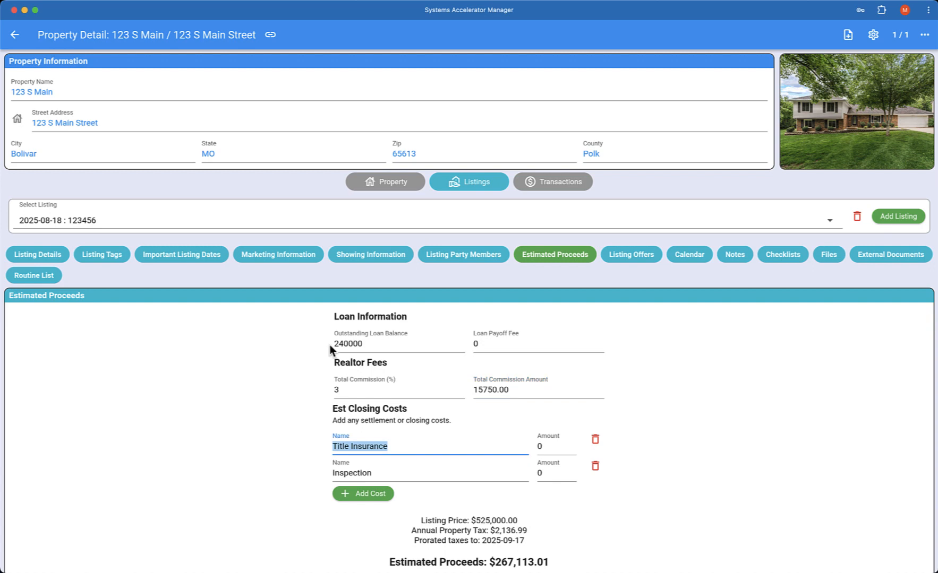
key("Tab")
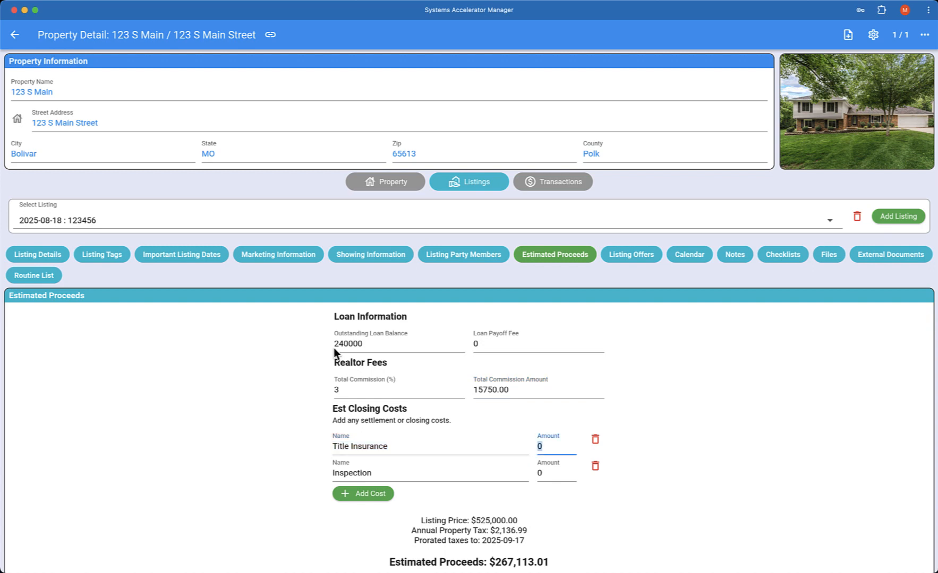
type("200")
key("Tab")
key("Tab")
key("Tab")
type("300")
key("Tab")
scroll(462, 492, "down", 1)
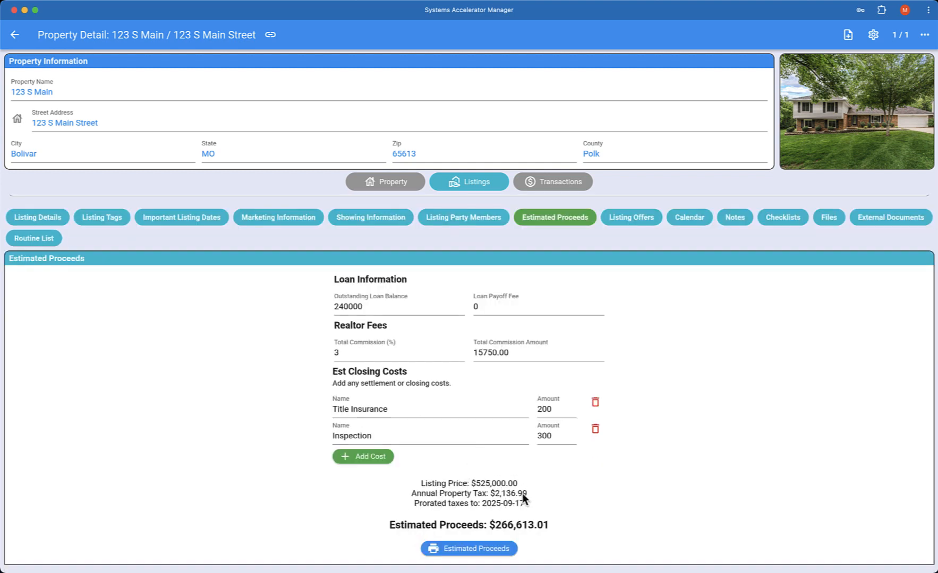
scroll(501, 536, "up", 1)
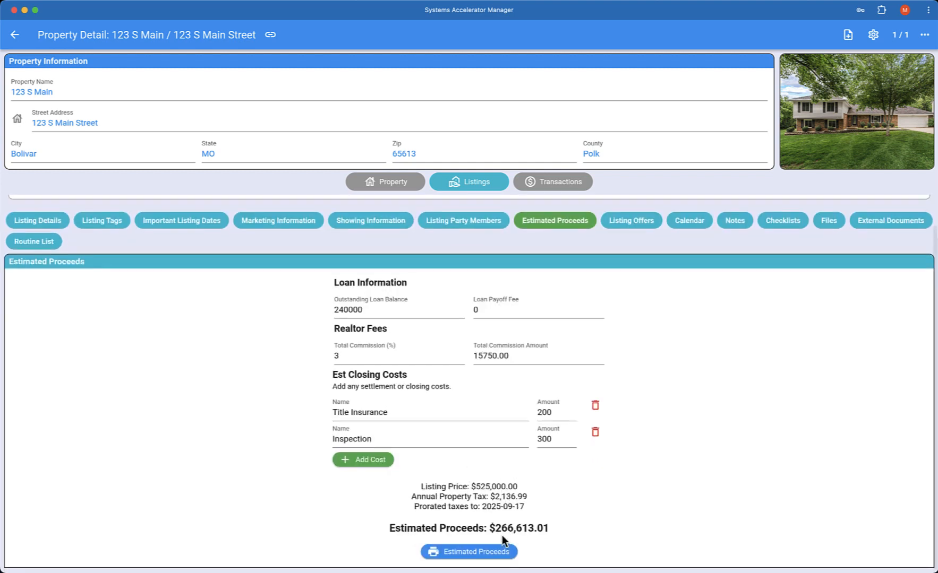
left_click(479, 555)
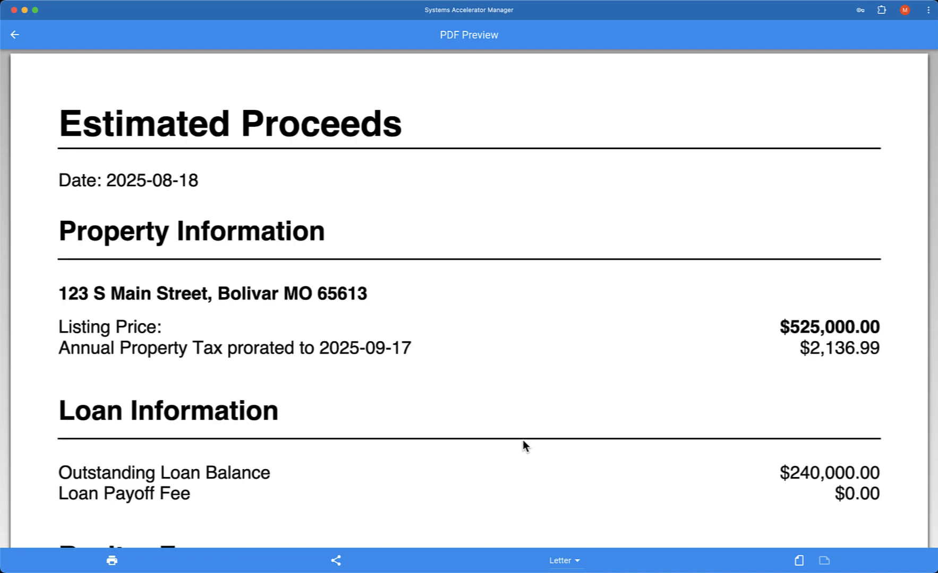
scroll(523, 442, "down", 5)
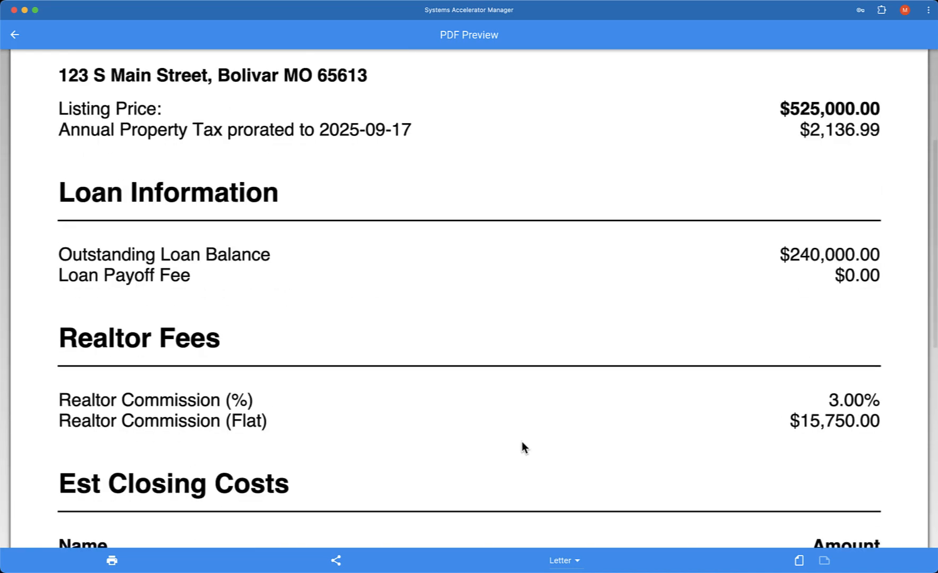
scroll(521, 446, "down", 2)
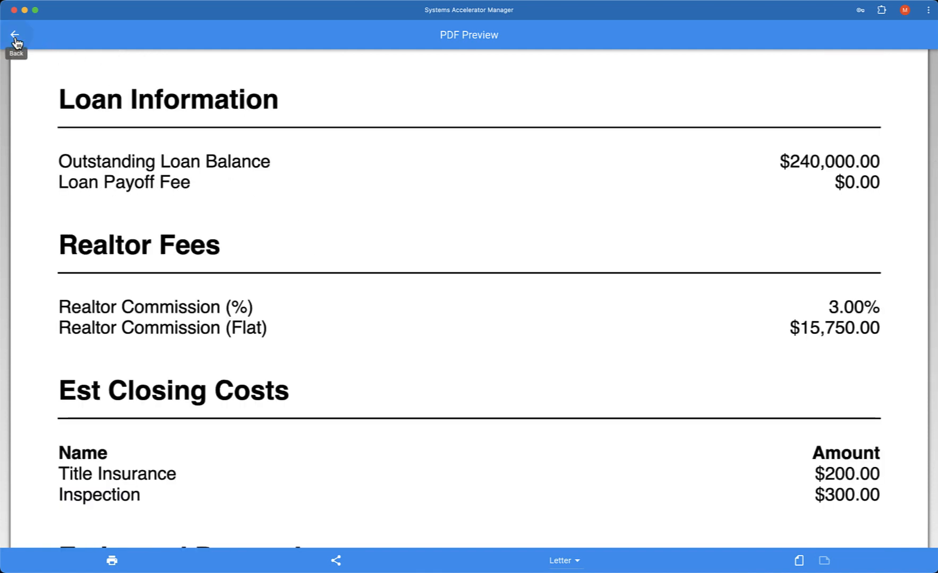
left_click(16, 42)
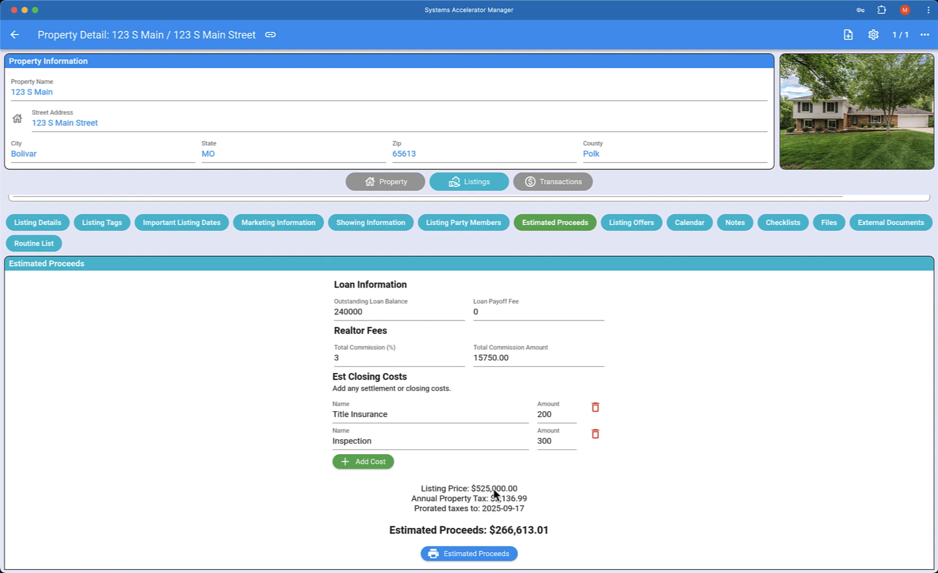
Go from the listing's offers to its Calendar of five showing-preparation activities.
left_click(629, 224)
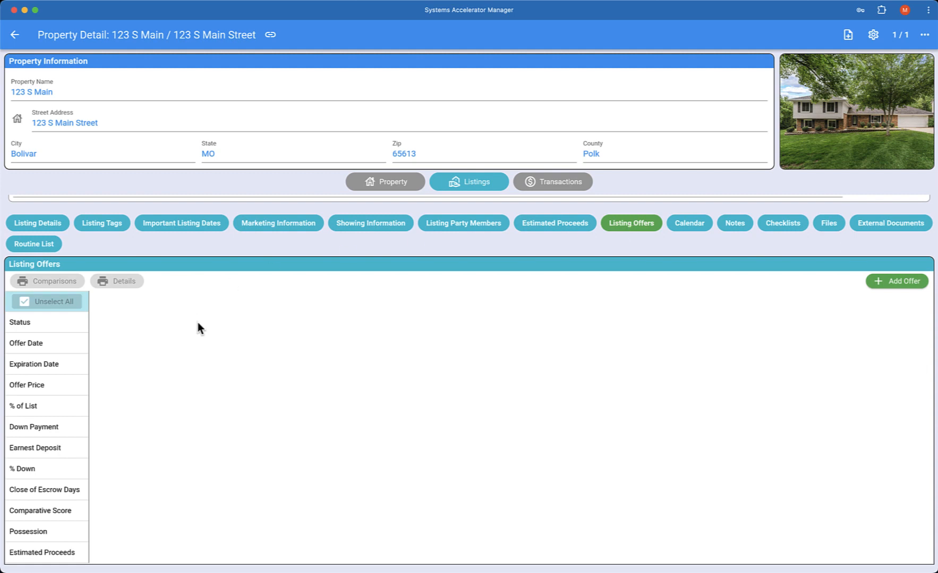
left_click(696, 224)
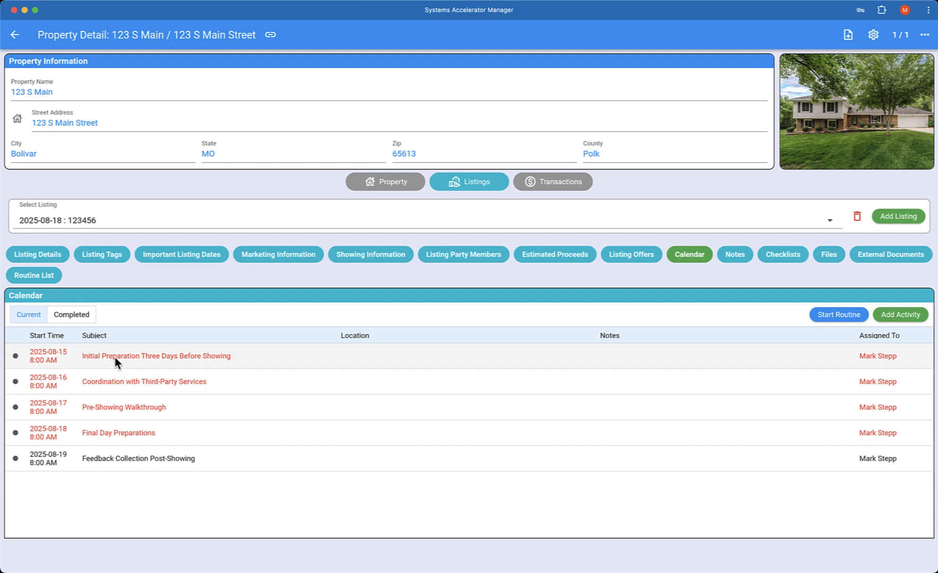
Mark Initial Preparation Three Days Before Showing completed, check the lists, then show the Routine List.
left_click(199, 359)
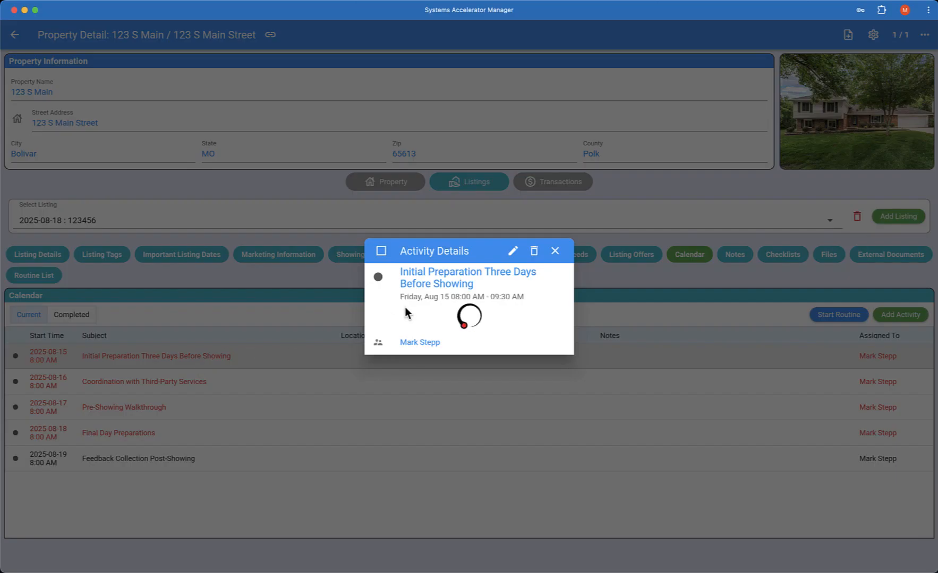
left_click(382, 252)
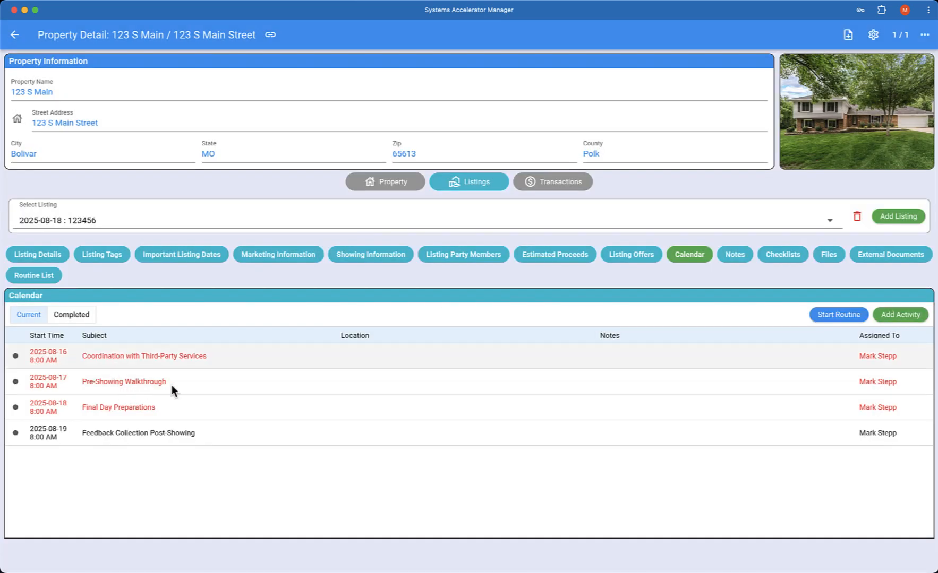
left_click(75, 319)
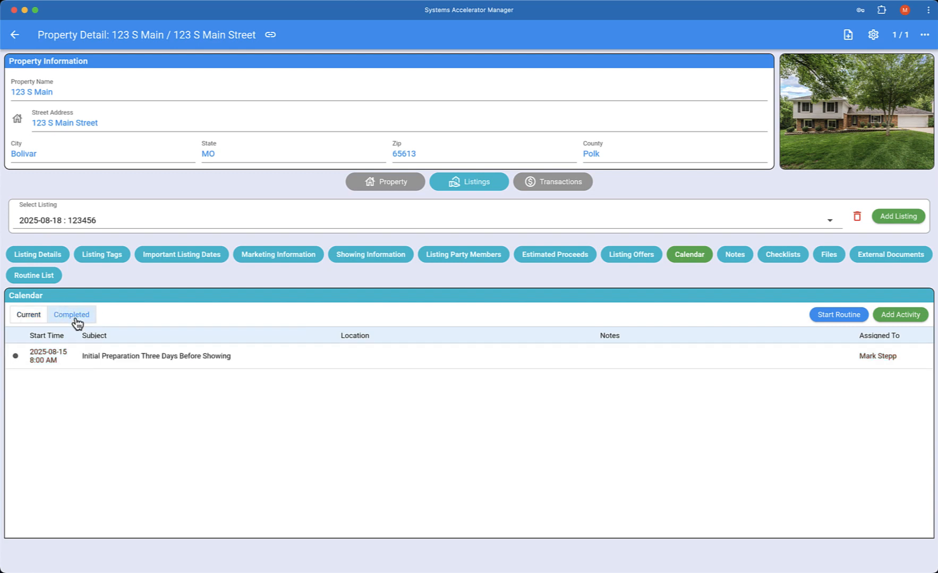
left_click(32, 317)
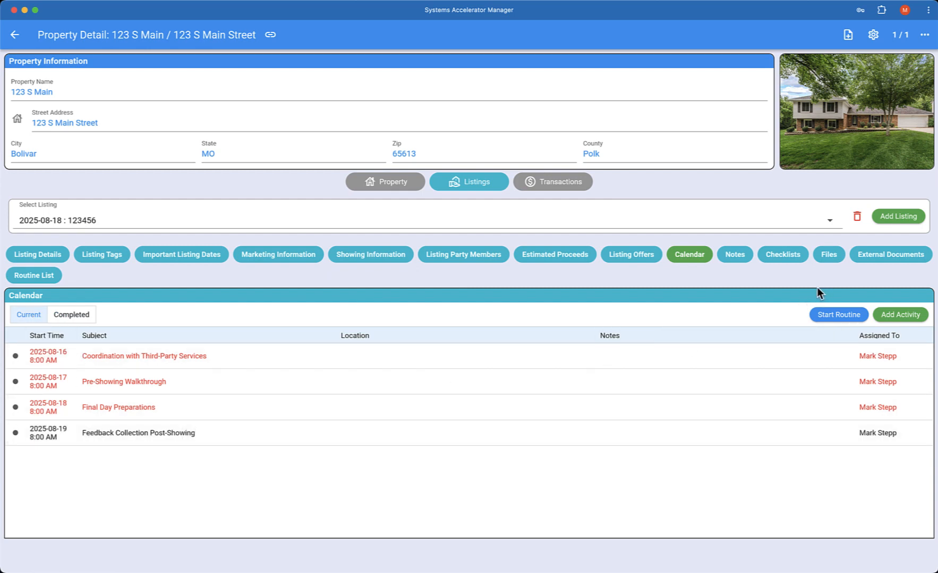
left_click(41, 274)
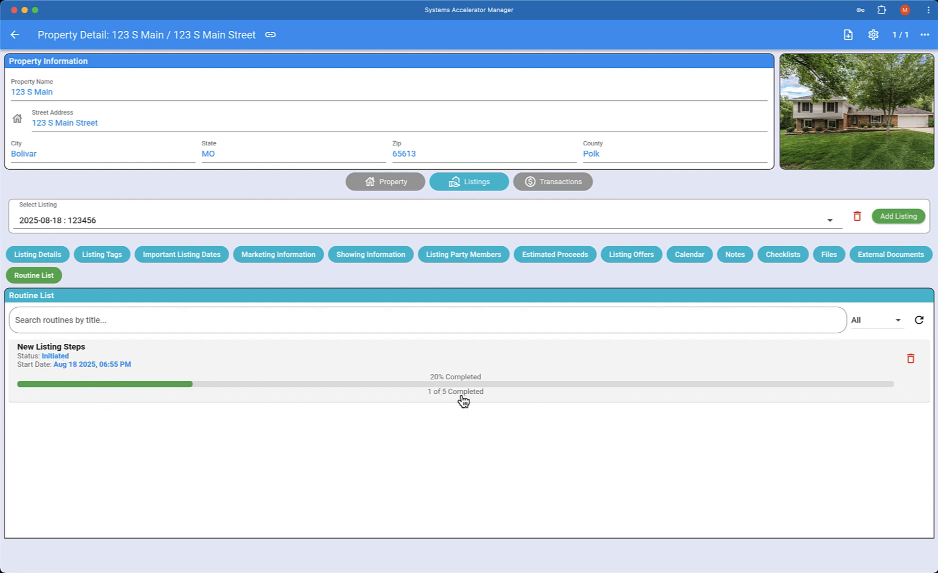
In New Listing Steps, tick Coordination with Third-Party Services as completed and close the list.
left_click(395, 385)
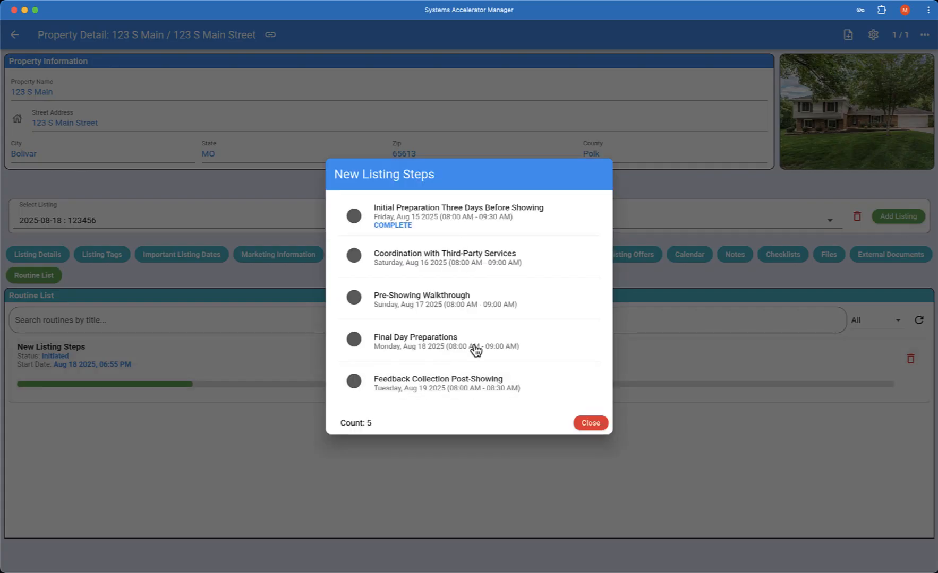
left_click(445, 266)
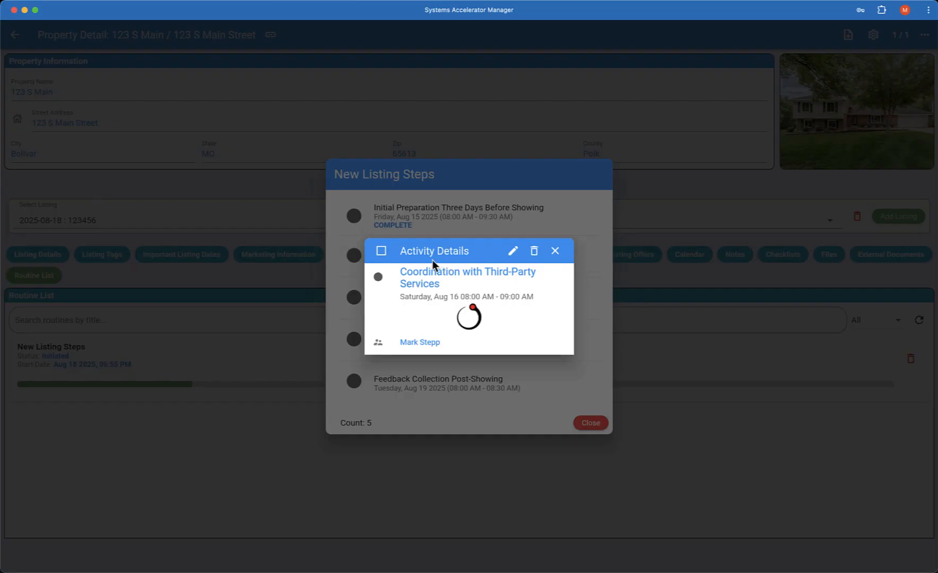
left_click(381, 252)
left_click(555, 245)
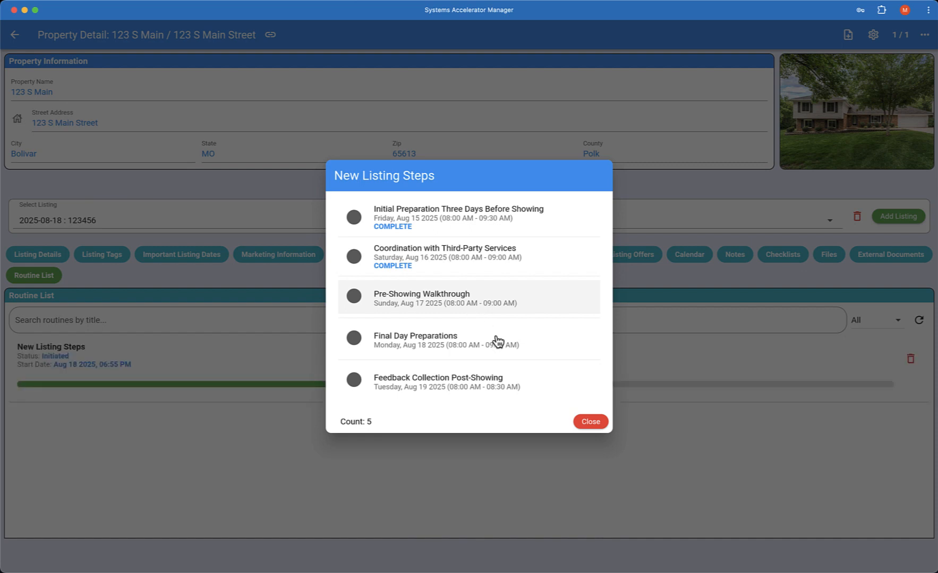
left_click(590, 422)
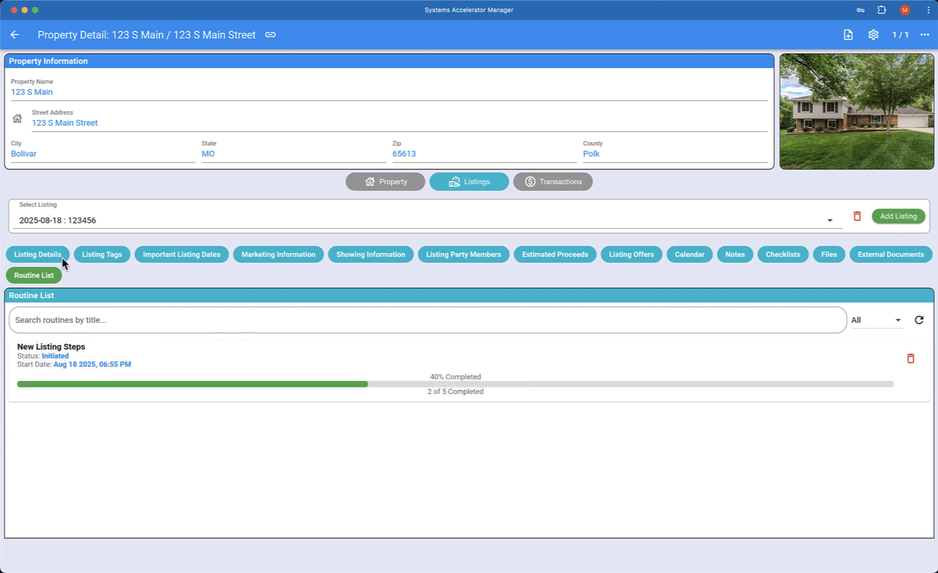
On Listing Details, switch the 123 S Main status from Coming Soon to Active.
left_click(50, 257)
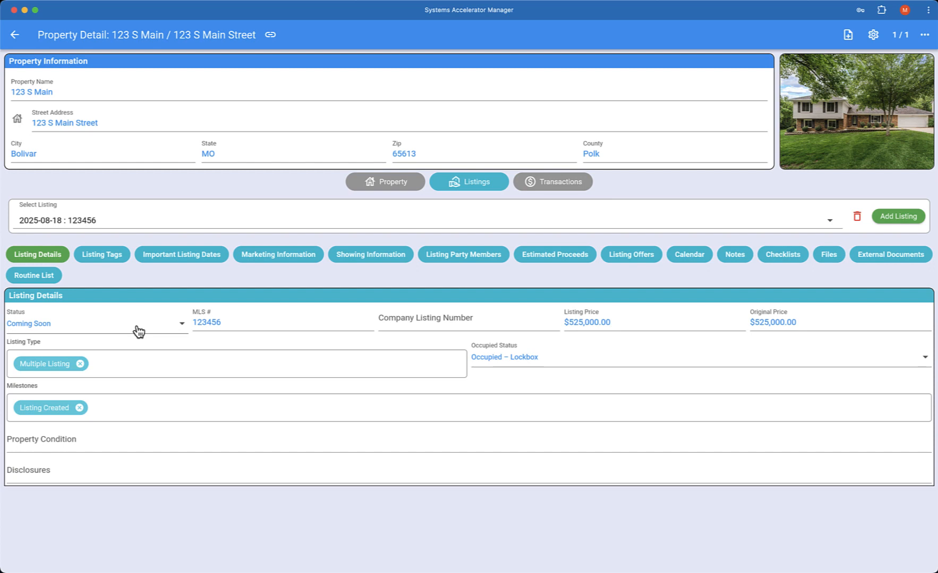
left_click(75, 327)
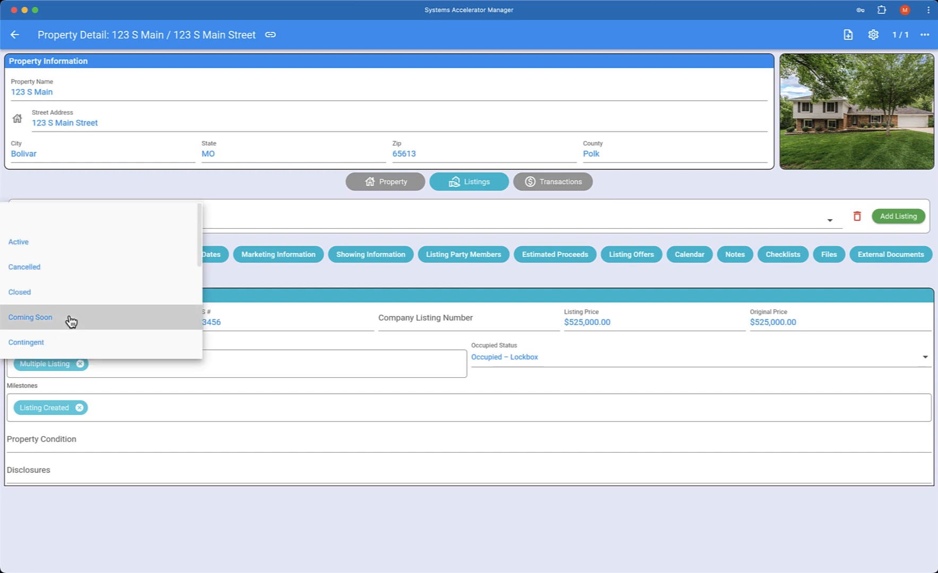
left_click(33, 246)
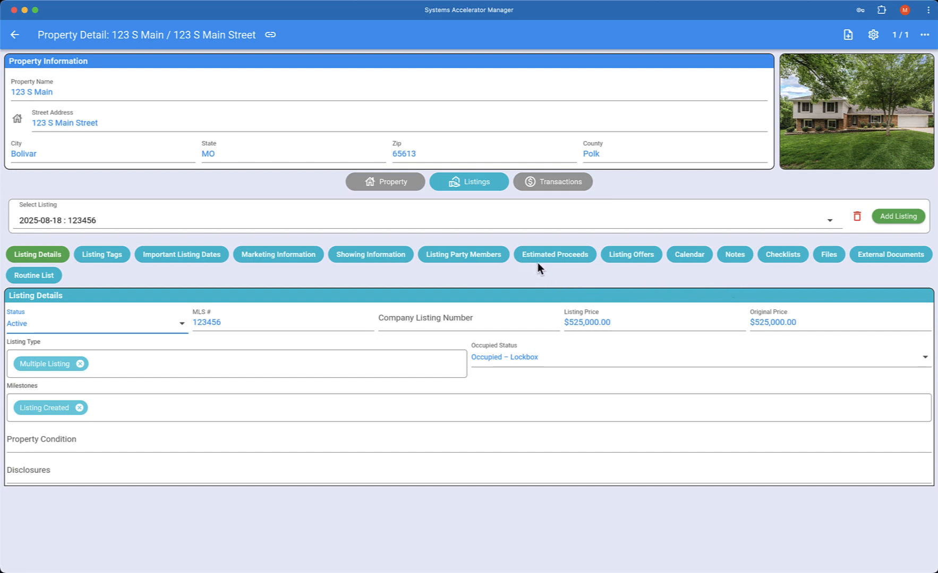
Open the Add New Offer form from the Listing Offers tab, prefilled at 525000.
left_click(625, 258)
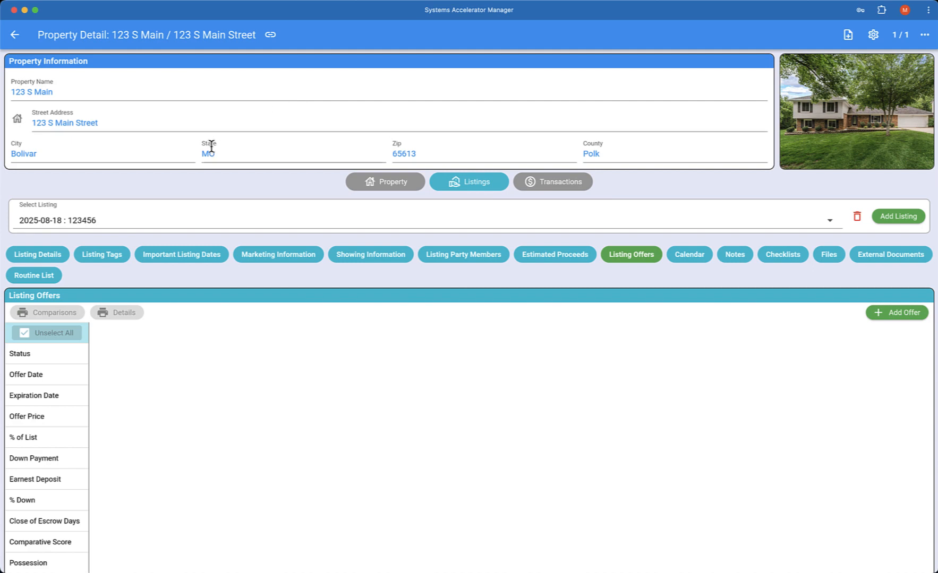
left_click(901, 319)
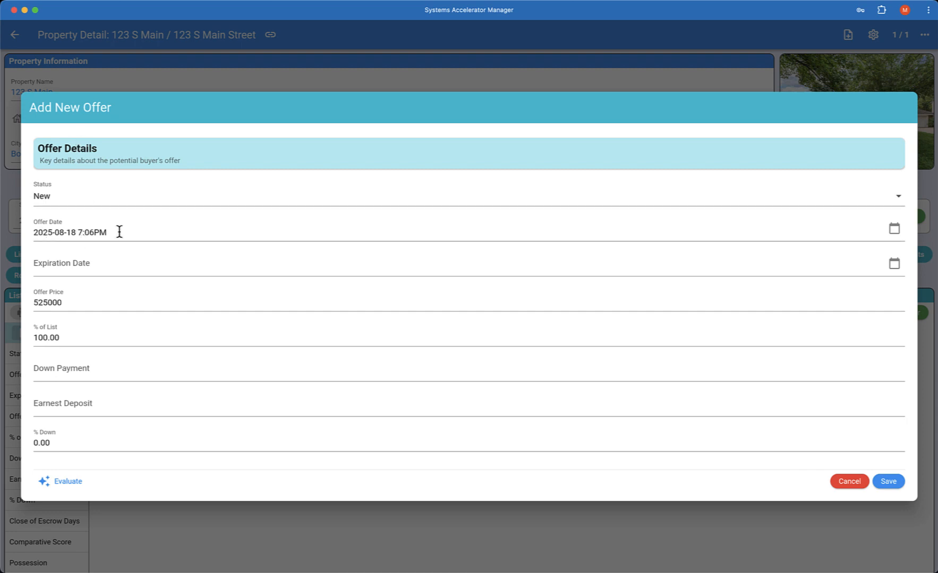
Choose August 22, 2025 and a 9:00 PM time as the offer's expiration.
left_click(99, 266)
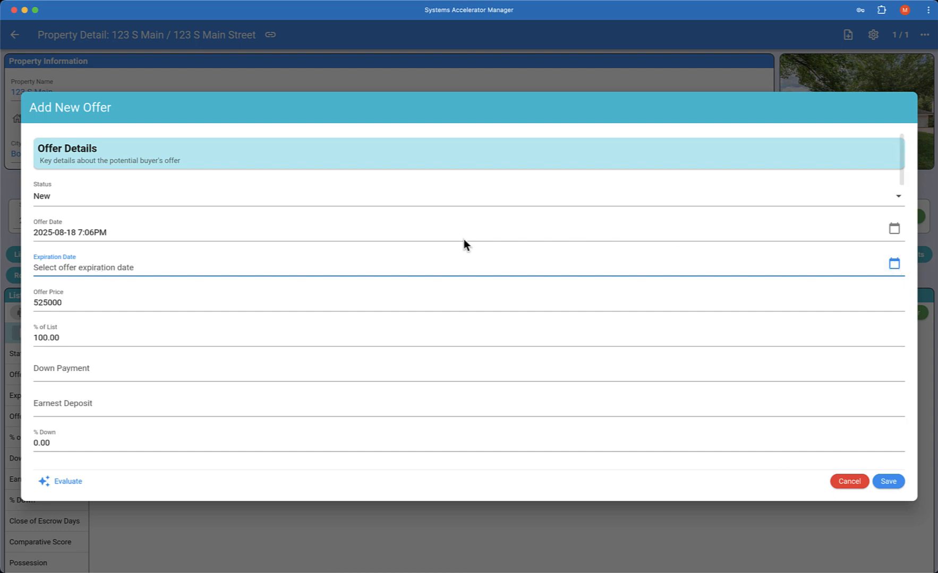
left_click(257, 245)
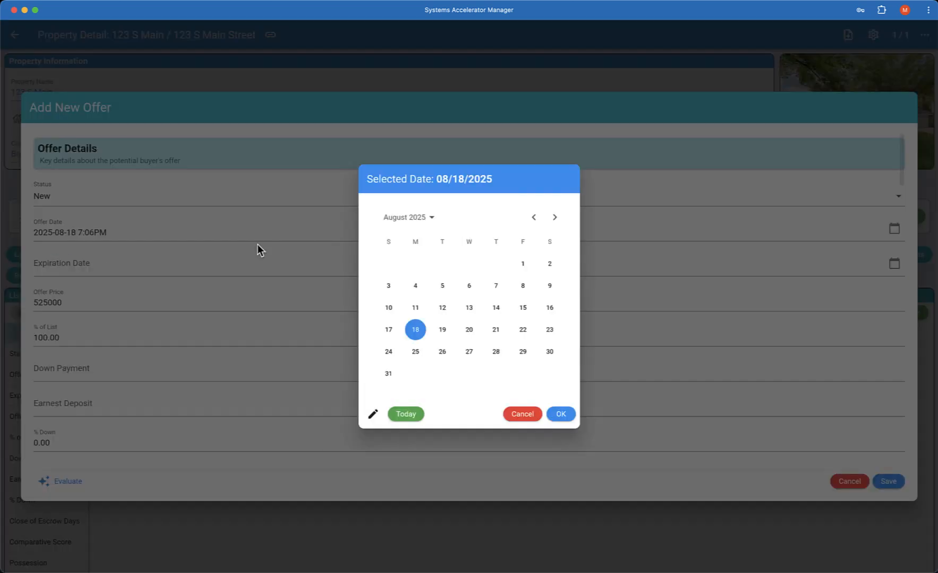
left_click(523, 331)
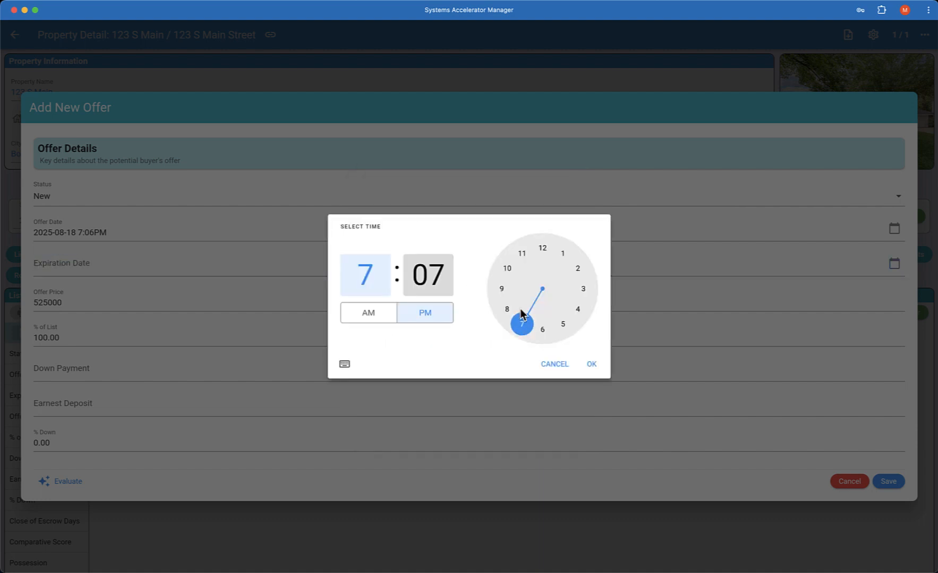
left_click(499, 292)
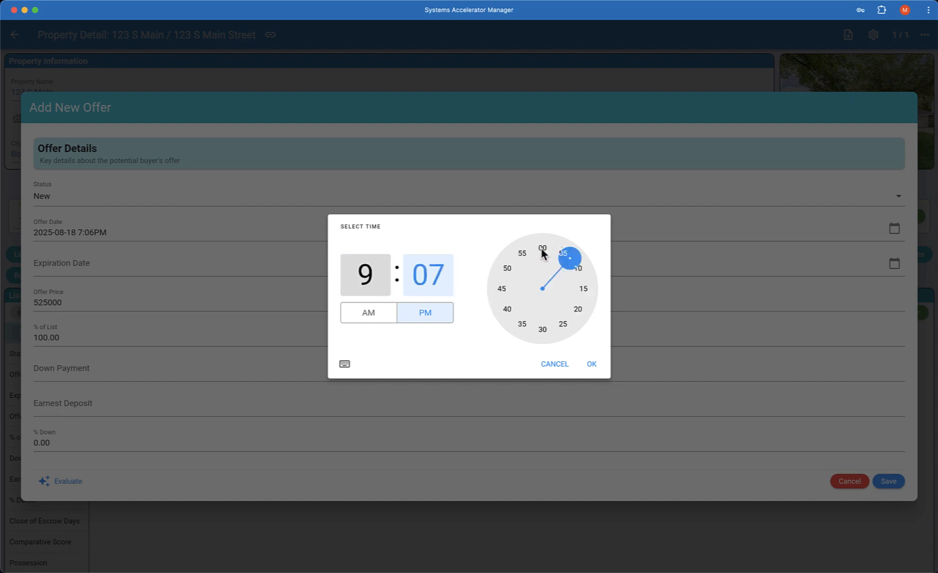
left_click(541, 251)
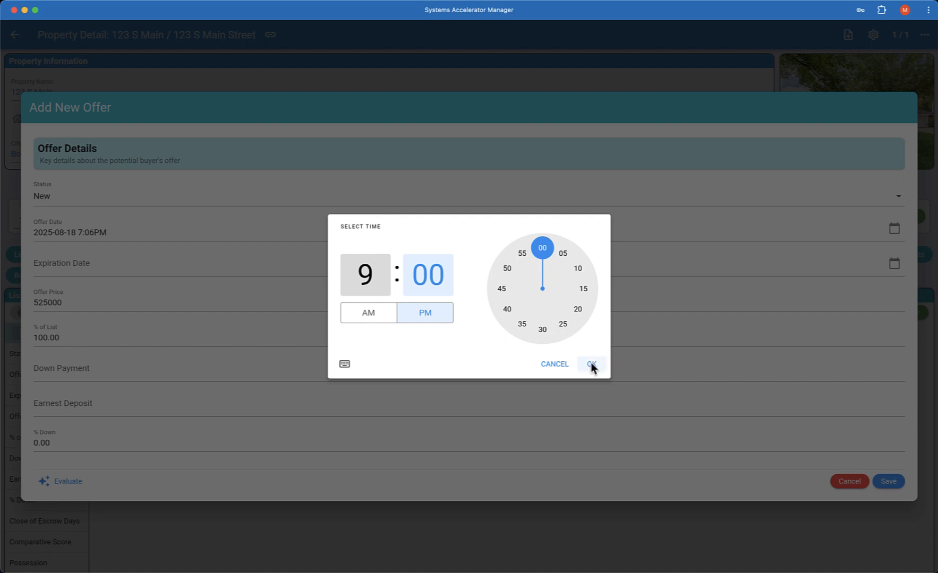
left_click(591, 365)
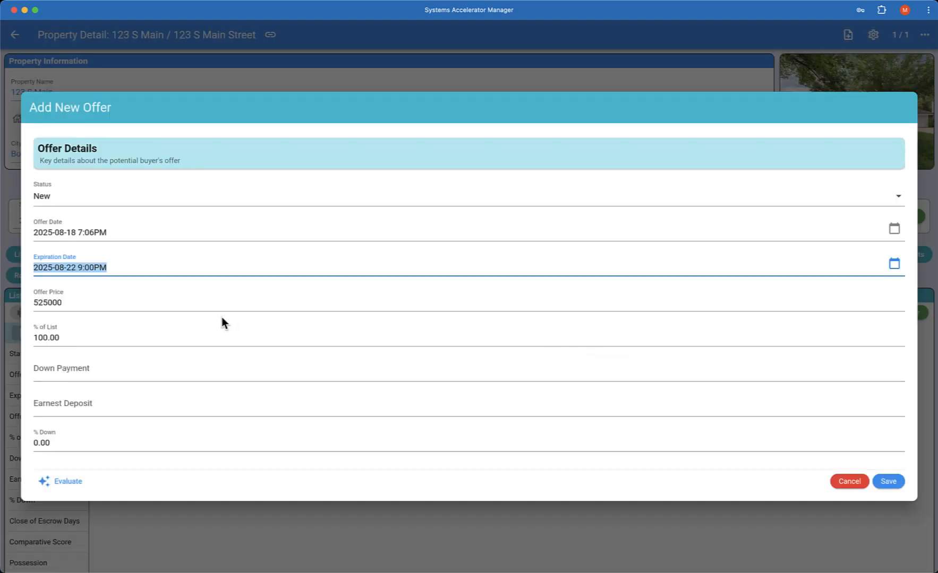
Raise the offer price to 555000 with a 30000 down payment and 20000 earnest deposit.
scroll(92, 302, "down", 1)
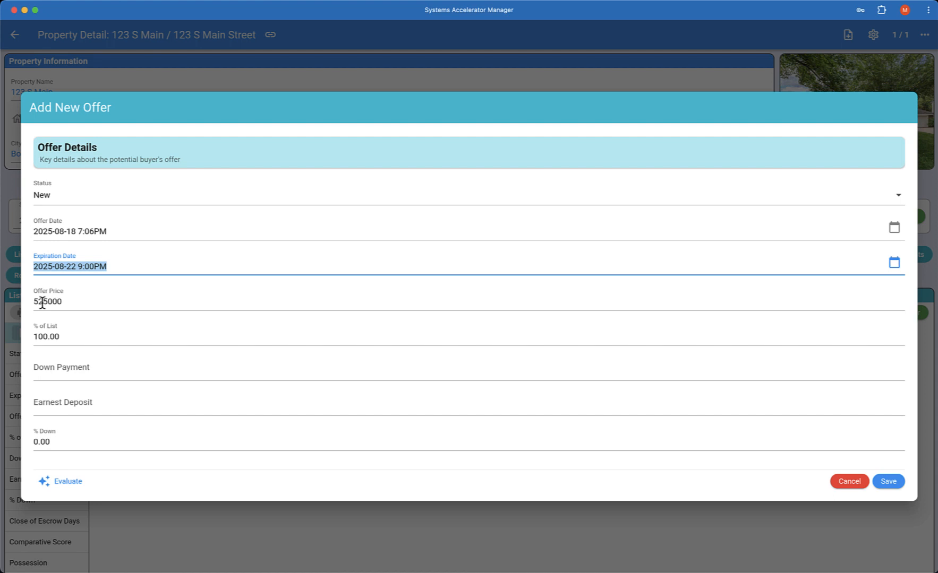
left_click(66, 302)
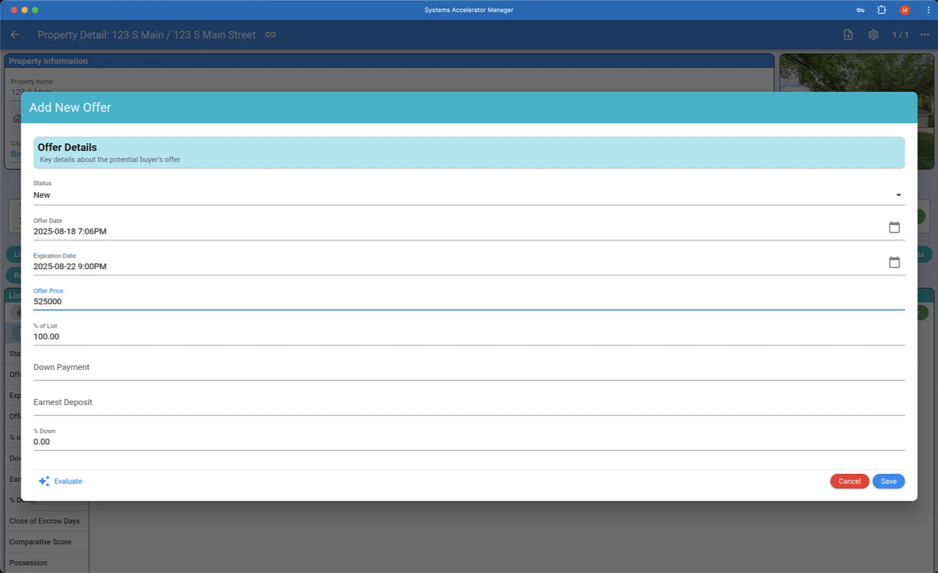
key("BackSpace")
type("5")
left_click(90, 370)
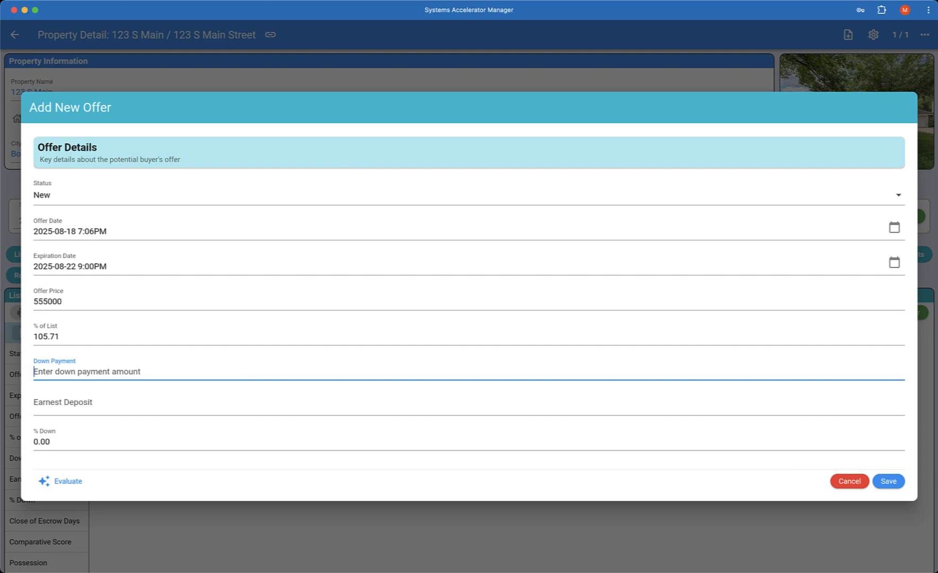
type("3000")
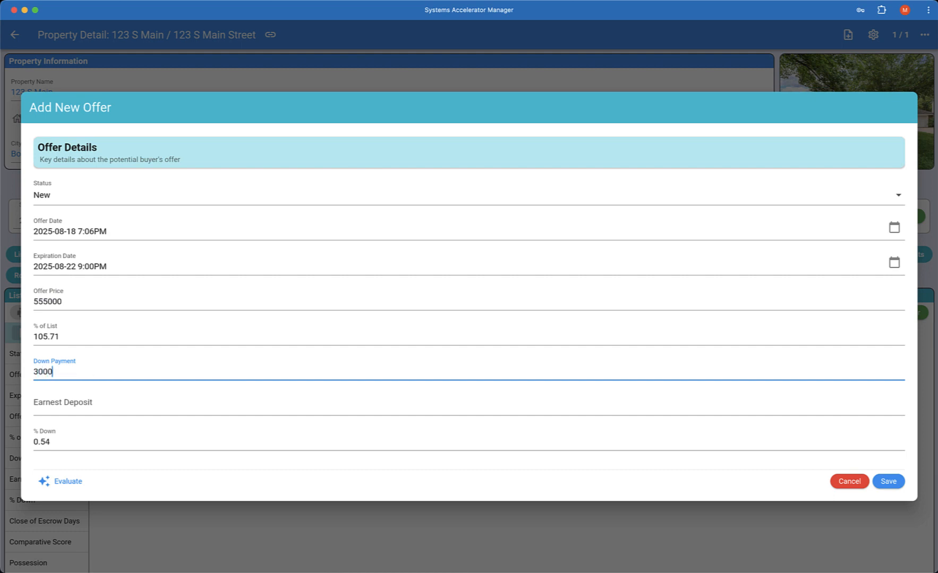
type("0")
key("Tab")
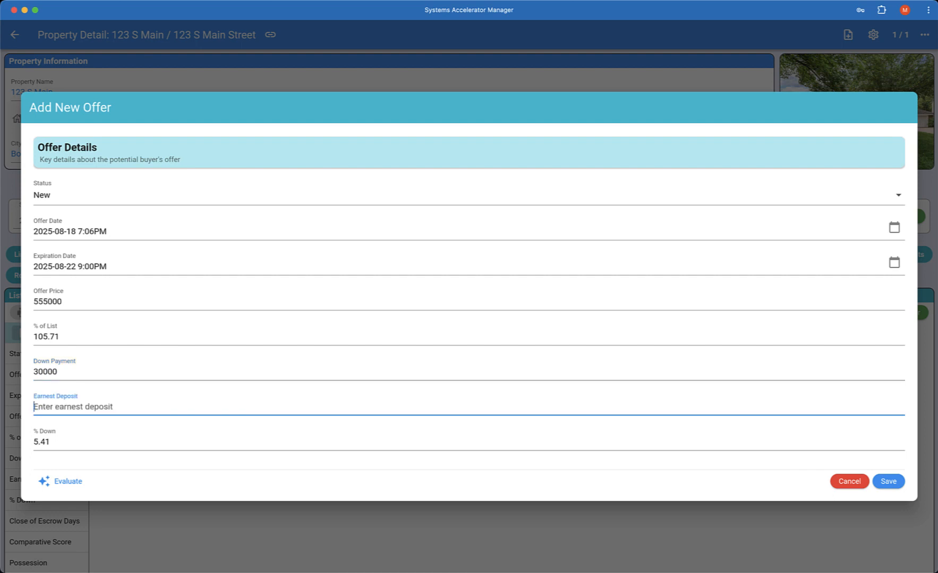
type("2000")
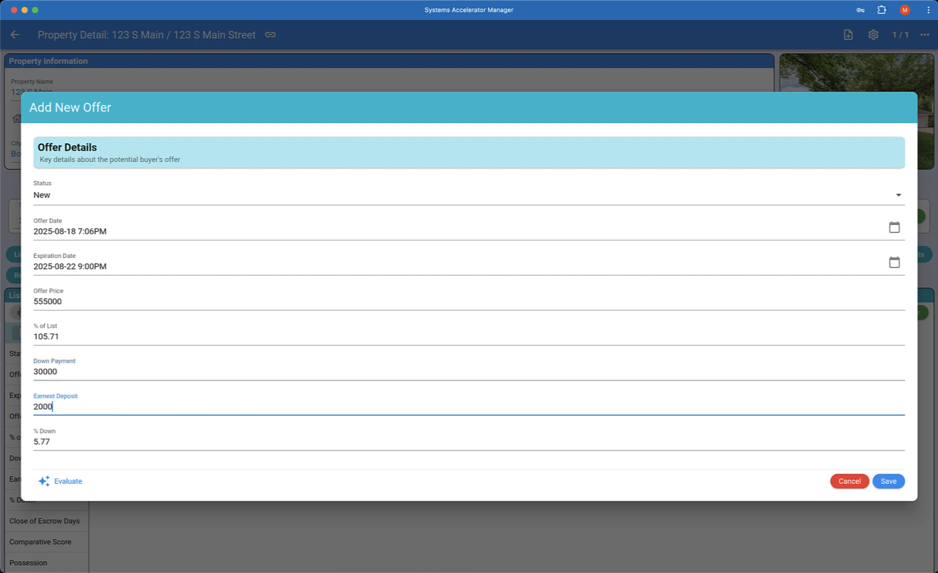
type("0")
key("Tab")
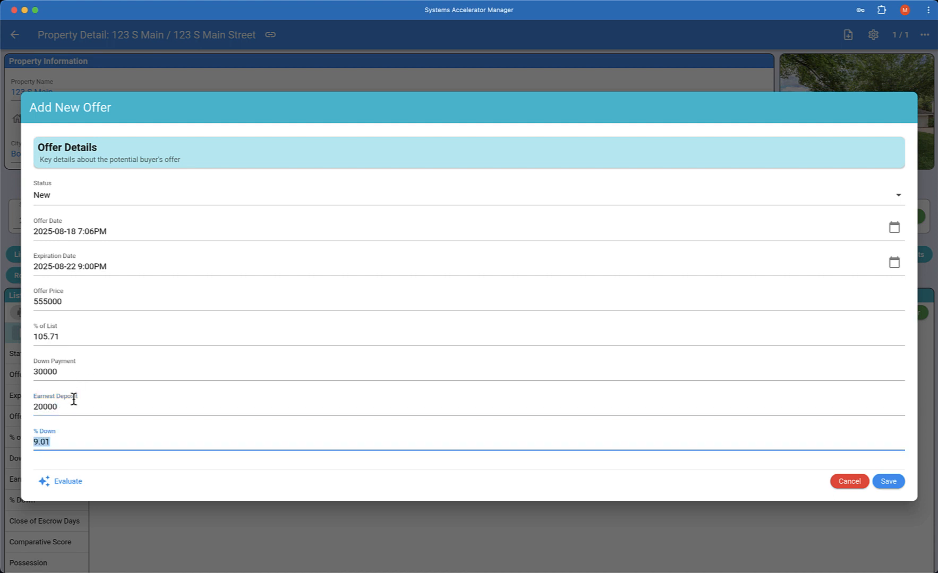
Enter 30 close-of-escrow days and buyer agent company 'Jones & Co'.
scroll(141, 390, "down", 5)
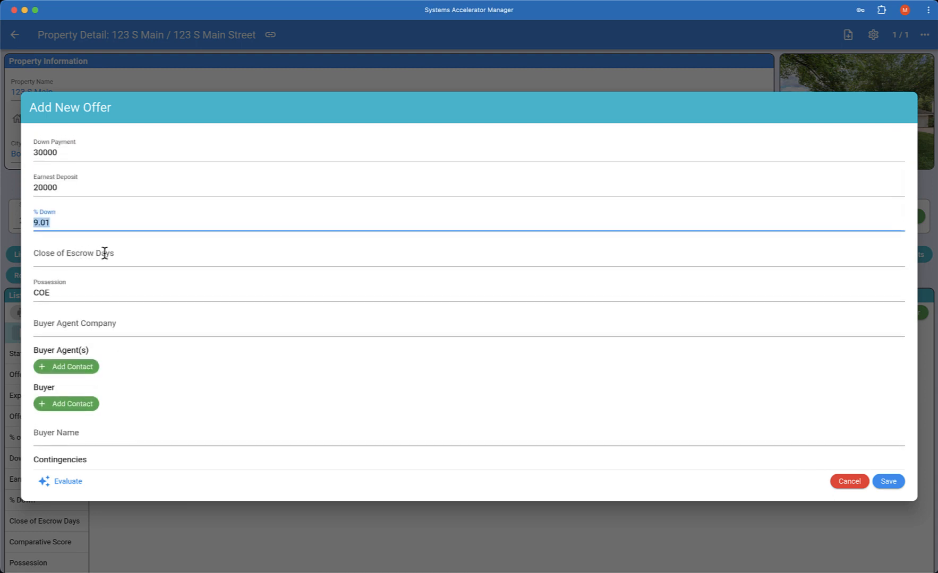
left_click(105, 253)
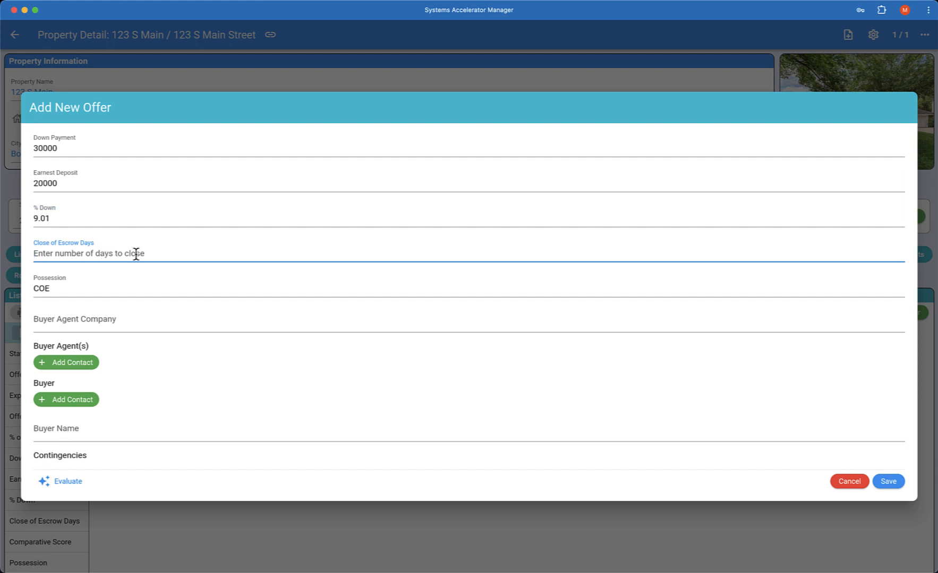
scroll(136, 254, "down", 1)
type("30")
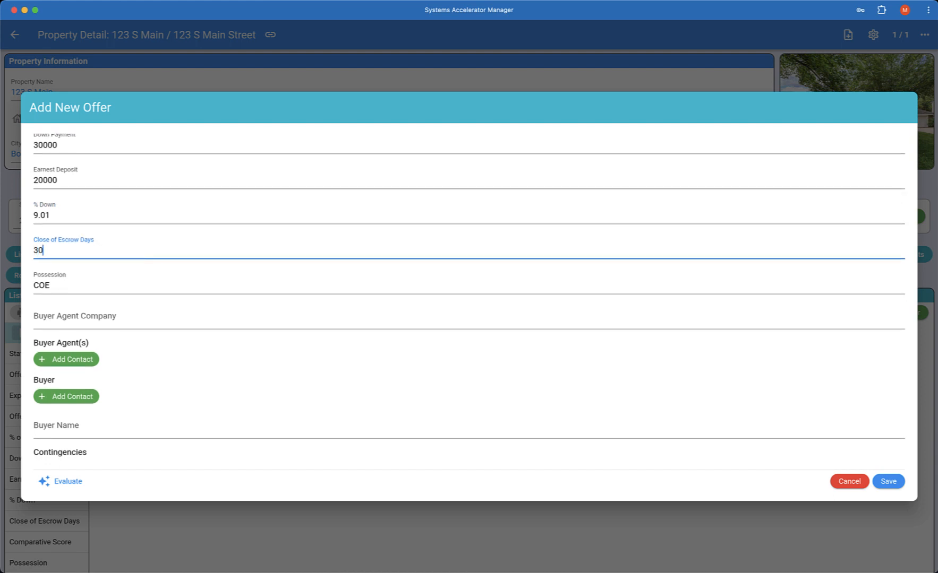
key("Tab")
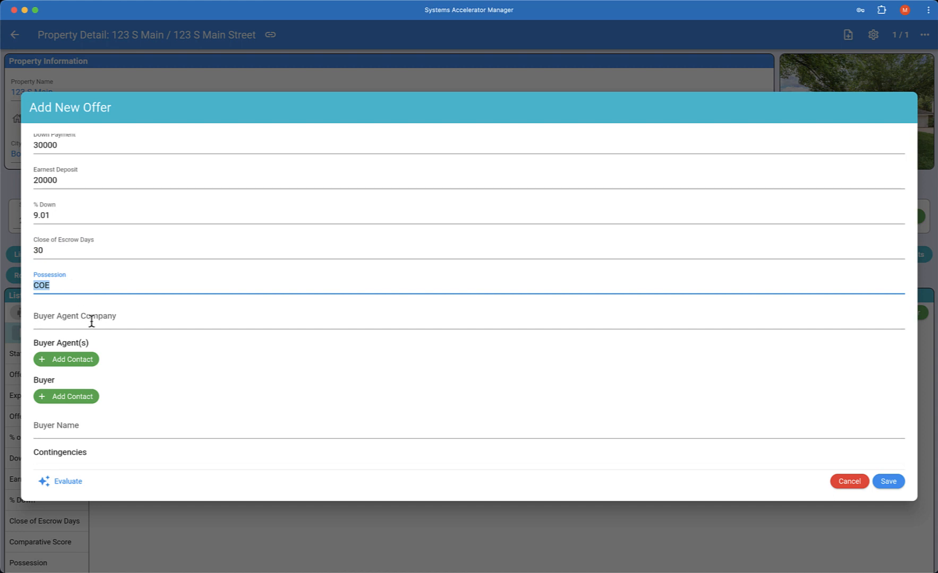
left_click(120, 318)
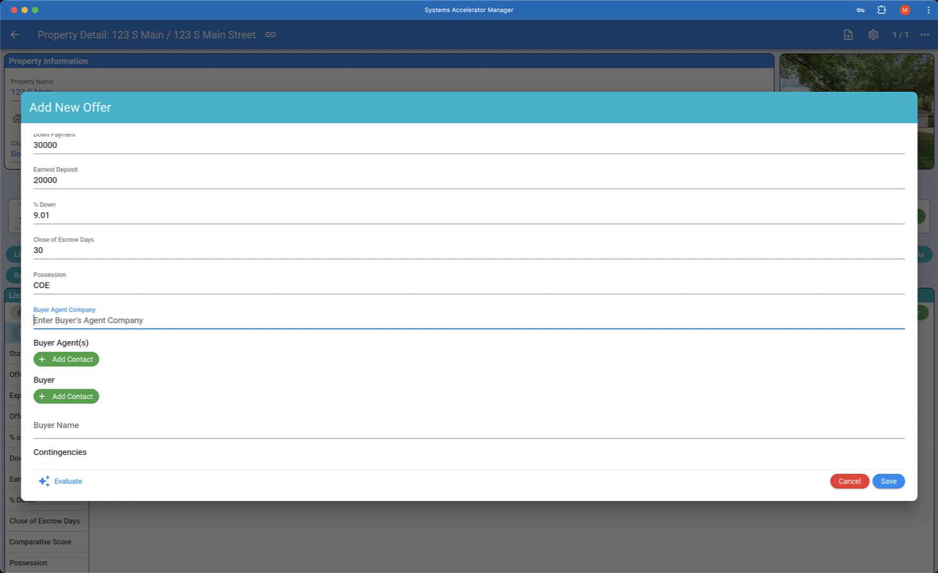
type("Jones & Co")
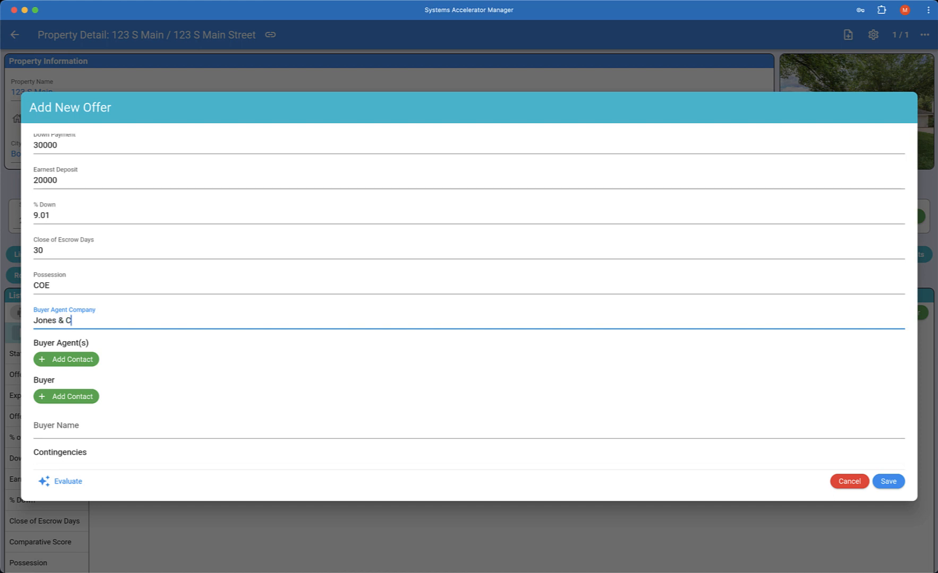
Under Buyer Agent(s), search the contacts for the buyer's agent by full name.
left_click(74, 361)
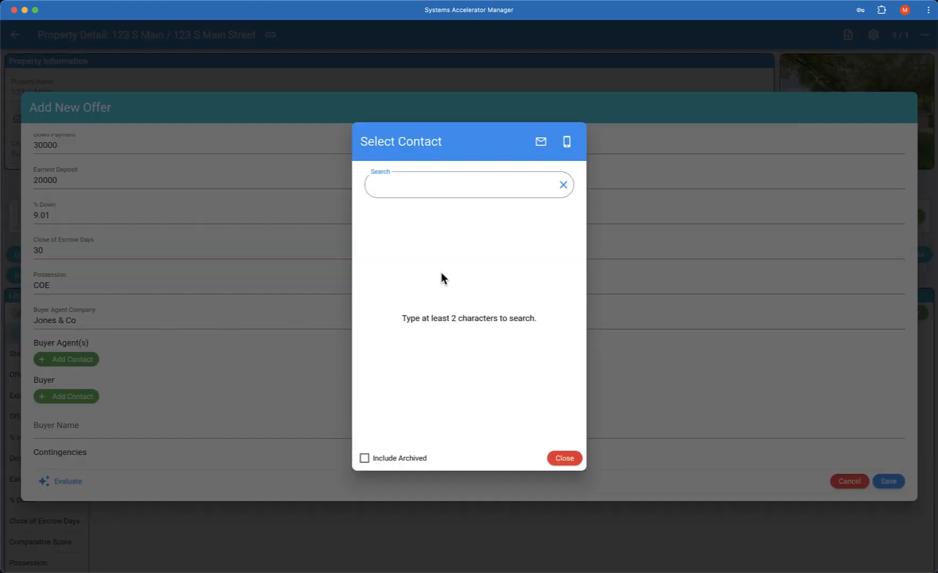
type("har")
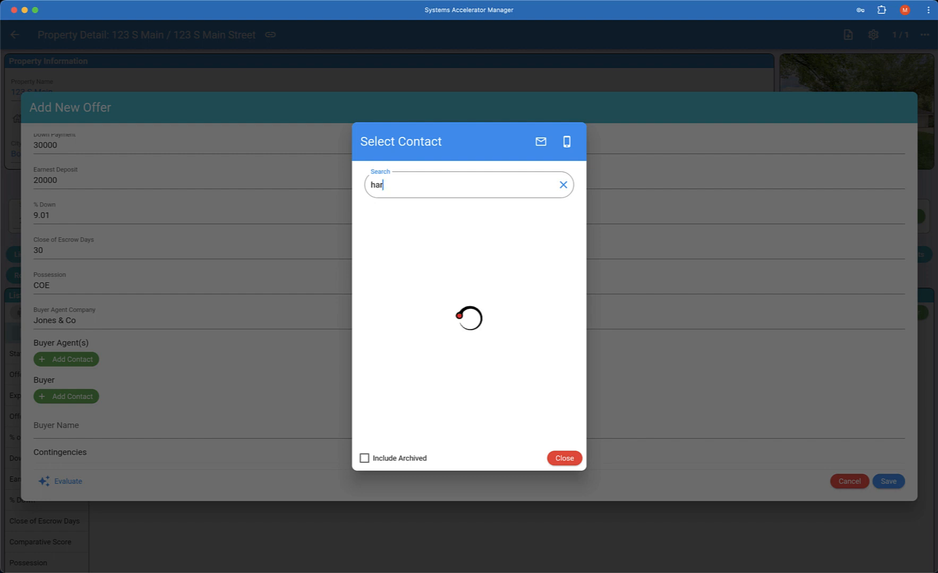
key("BackSpace")
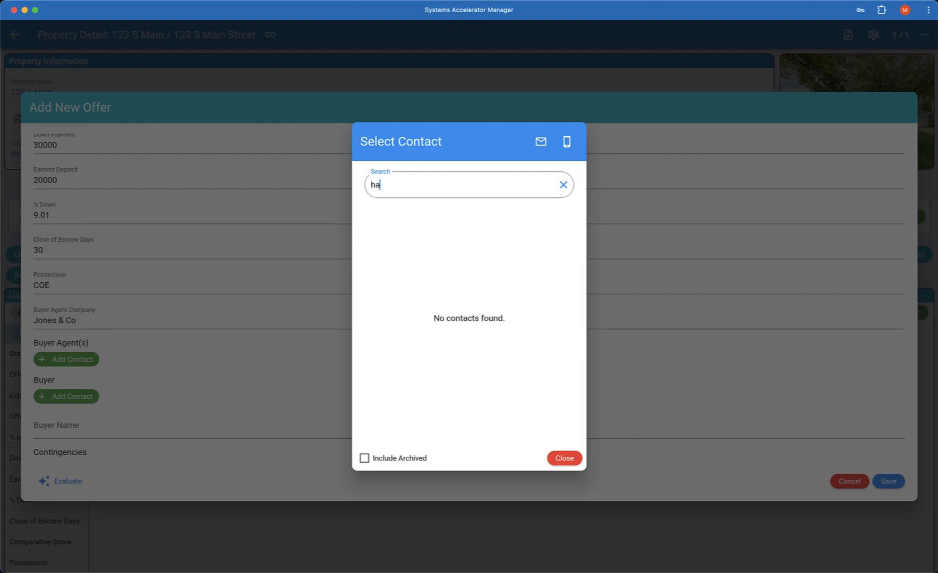
key("BackSpace")
key("BackSpace")
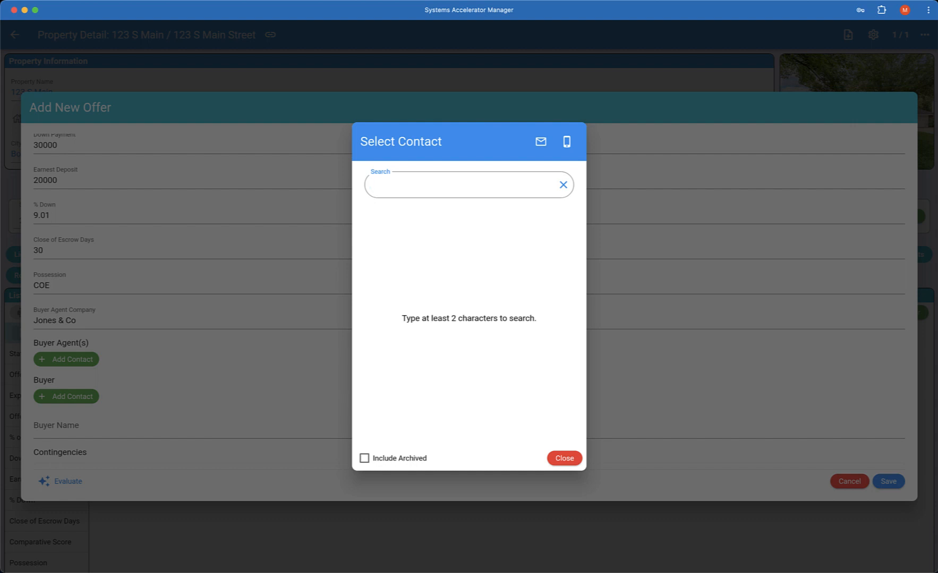
type("@")
key("BackSpace")
type(".com")
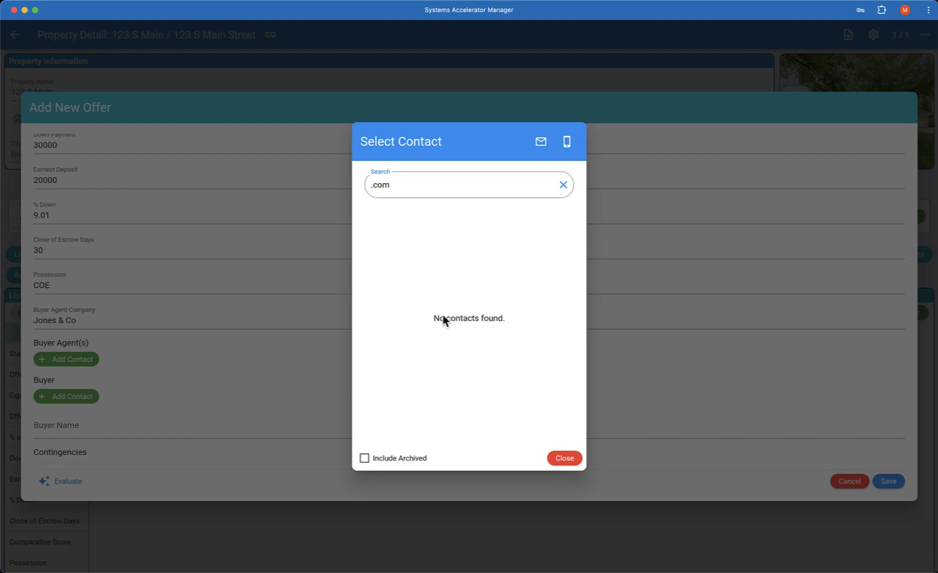
key("BackSpace")
key("BackSpace")
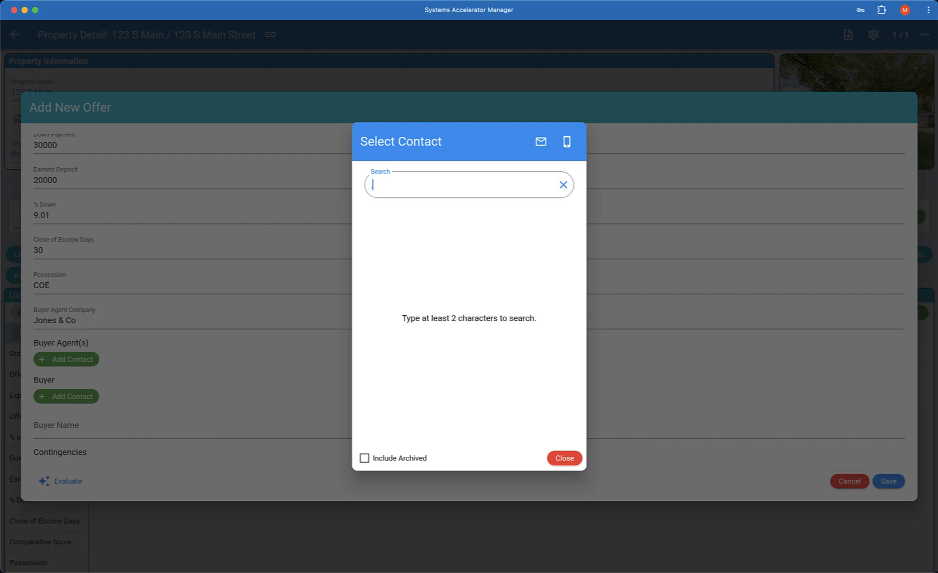
type("io")
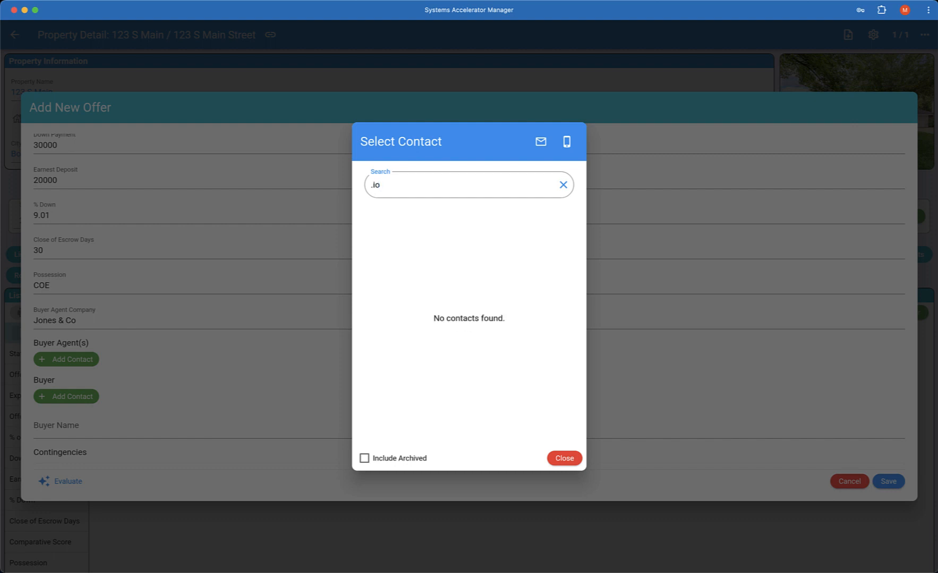
key("BackSpace")
key("BackSpace")
key("BackSpace")
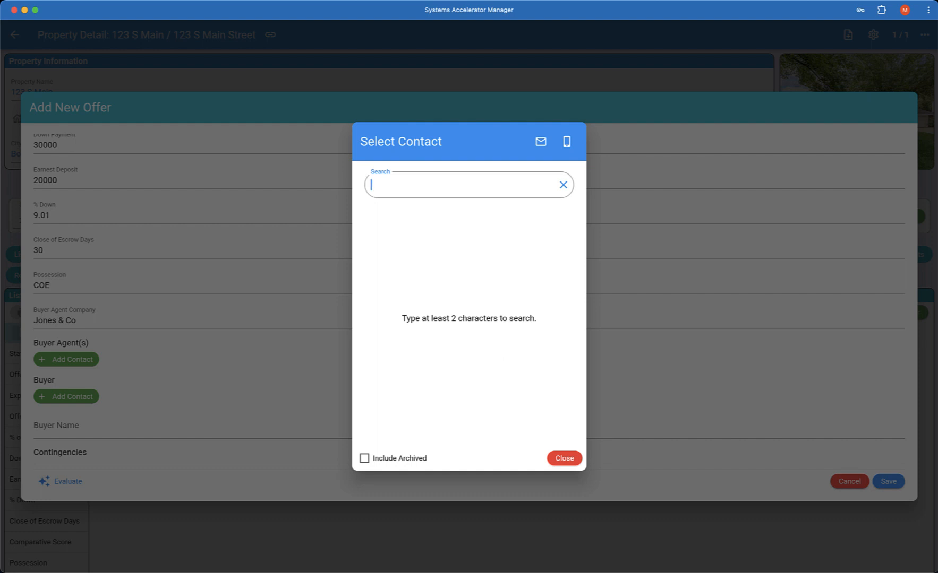
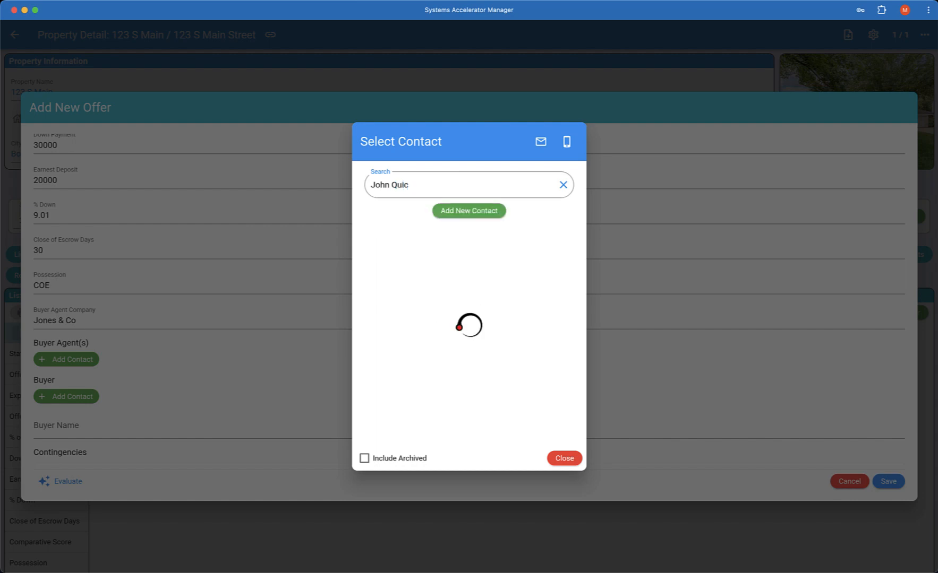
Create the agent as a new contact with e-mail and phone number, and select it as buyer's agent.
left_click(463, 211)
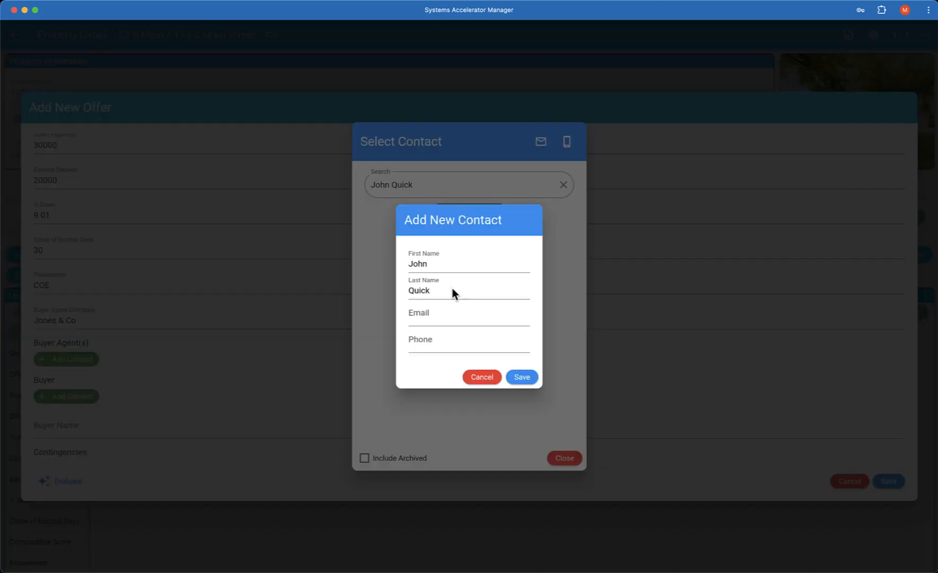
left_click(440, 309)
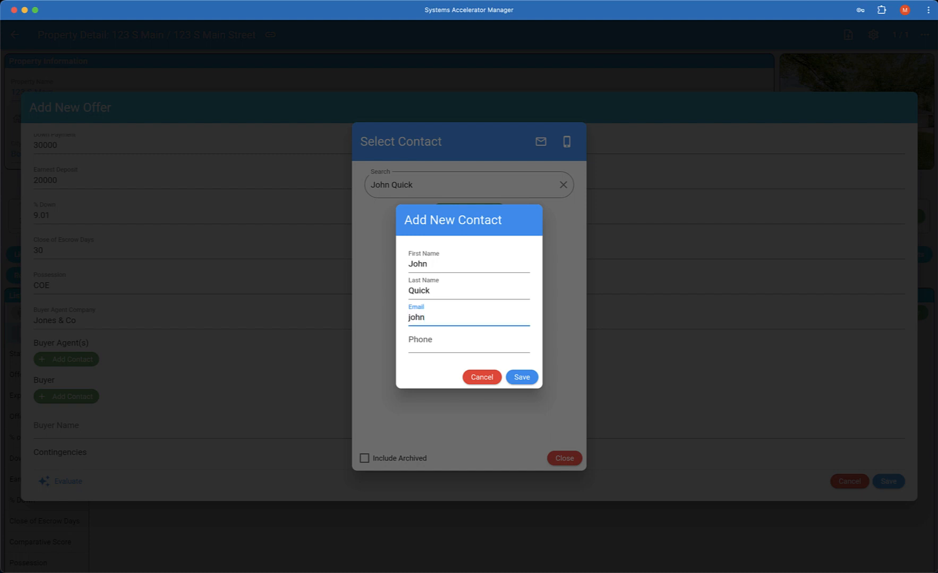
key("Tab")
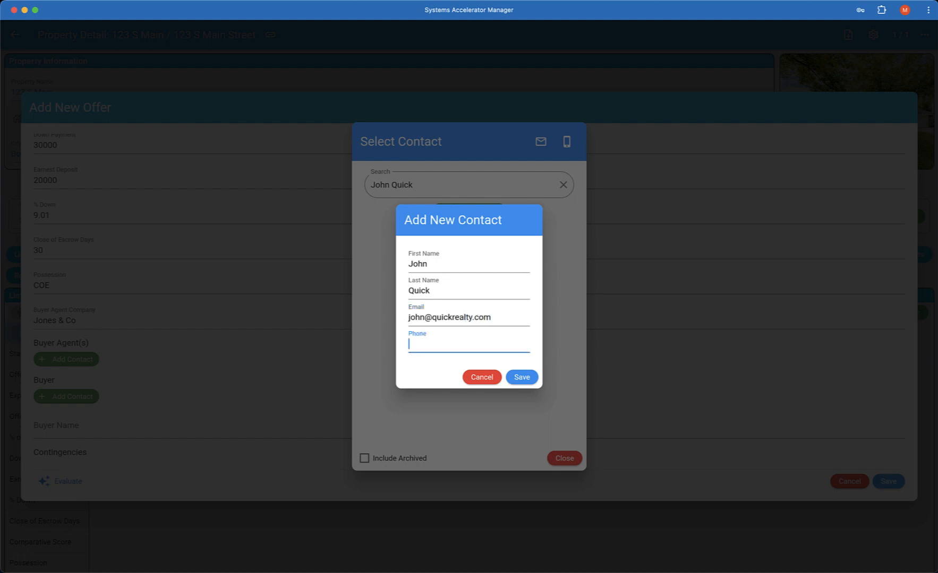
type("417) 555-2345")
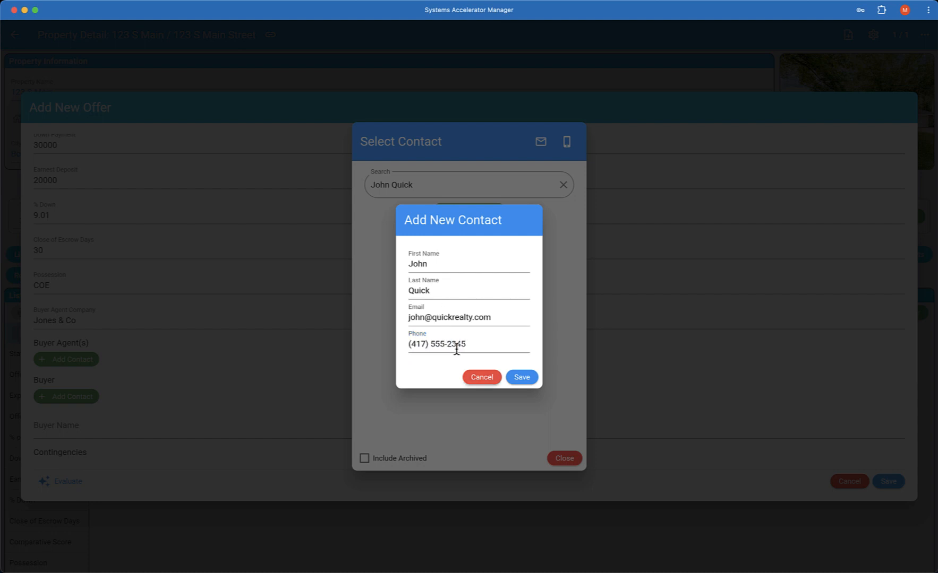
left_click(516, 383)
left_click(519, 378)
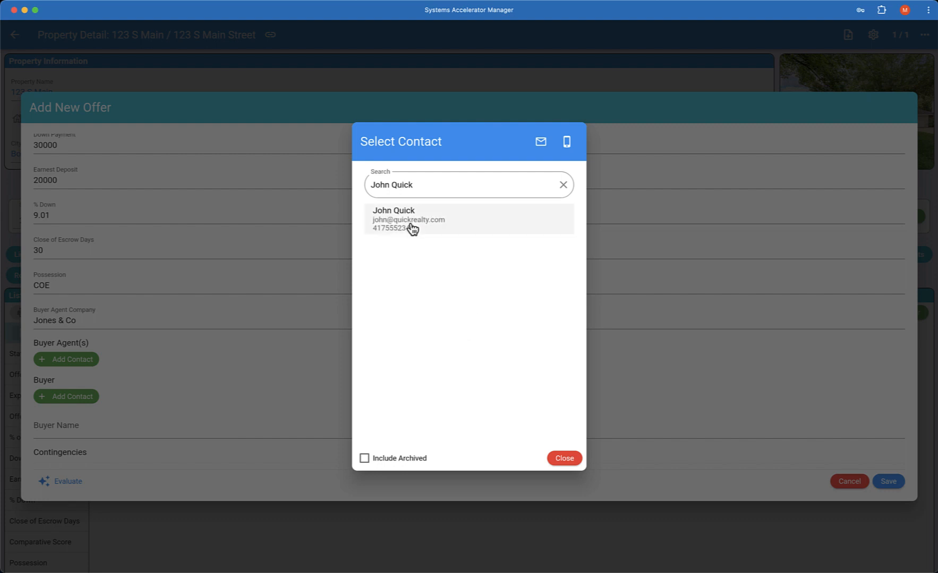
left_click(419, 233)
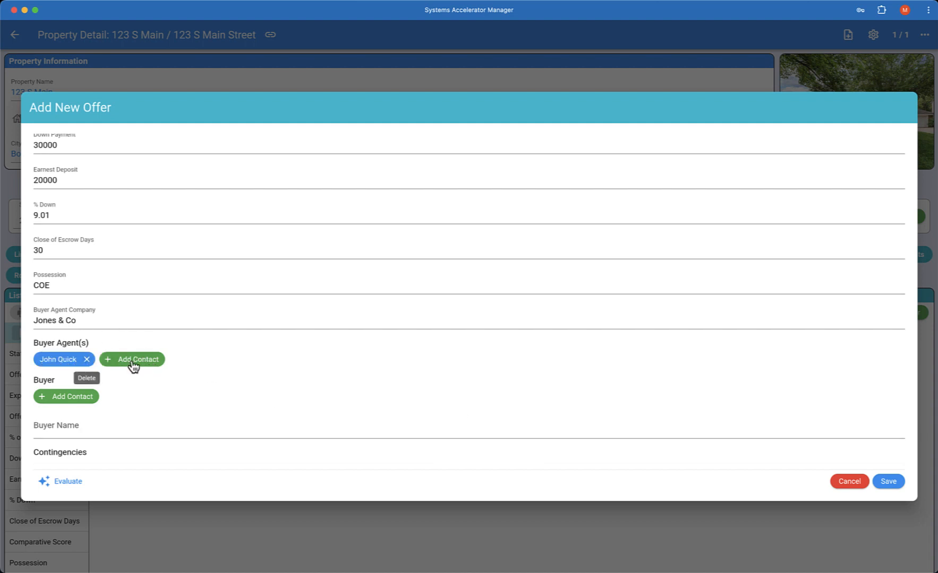
Search the buyer's name, create a contact with their e-mail and phone, and attach it as Buyer.
left_click(71, 402)
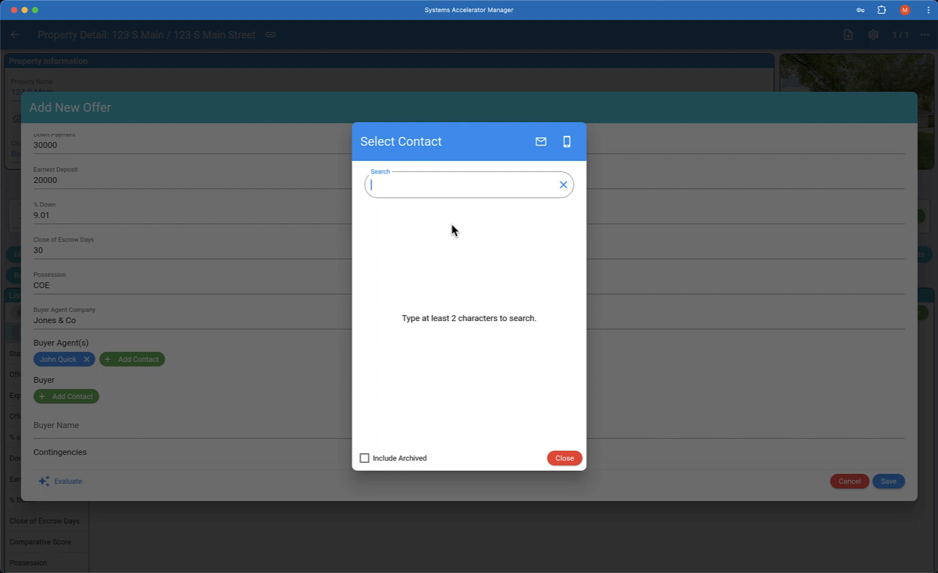
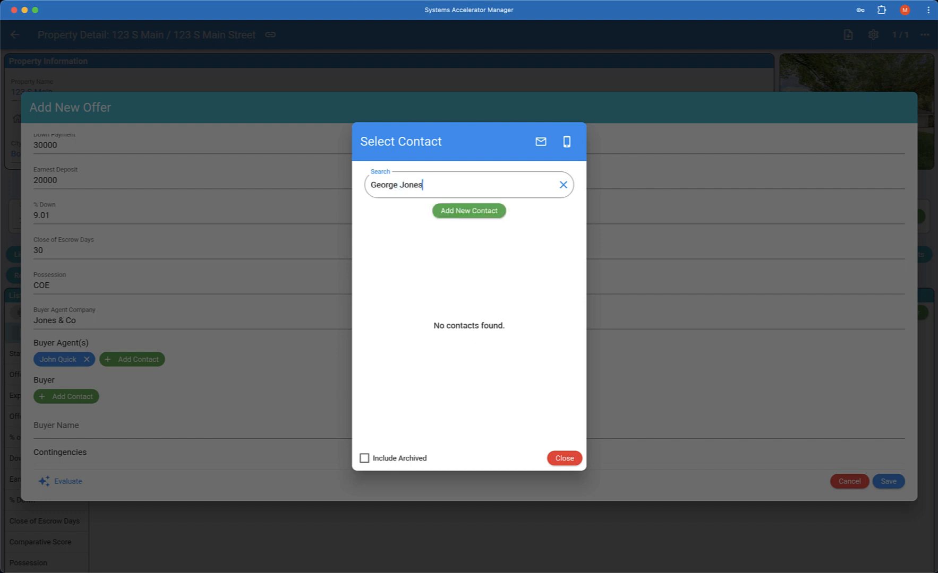
left_click(473, 210)
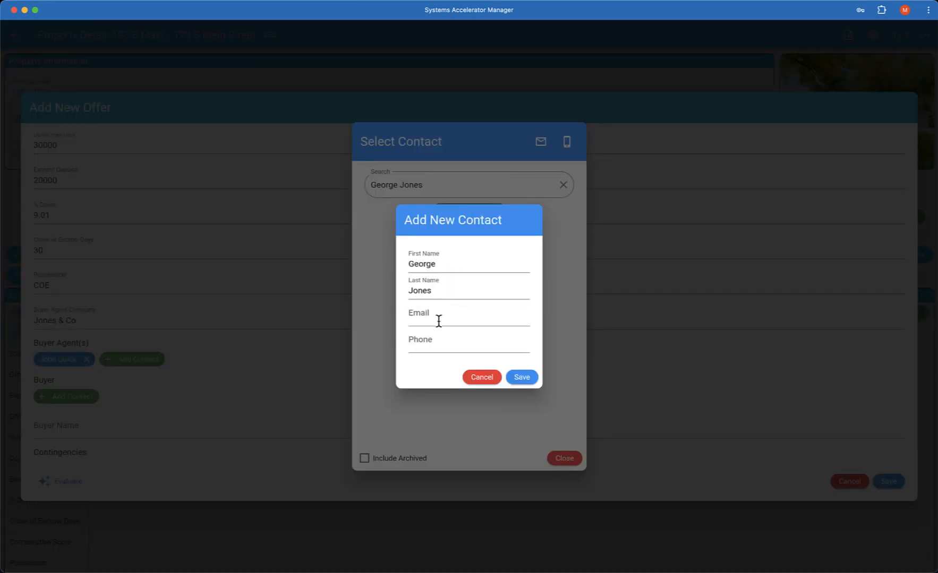
left_click(438, 321)
type("george@example.com")
key("Tab")
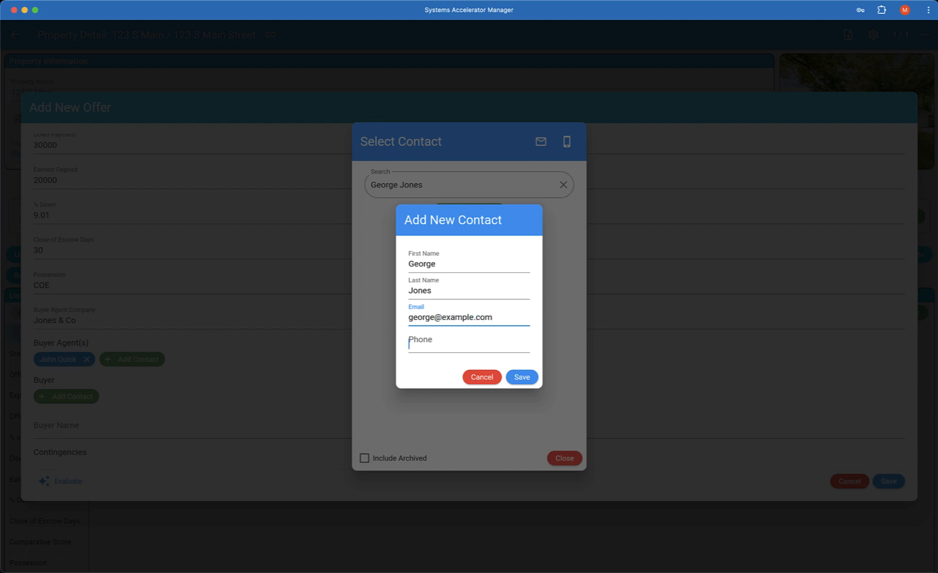
type("555")
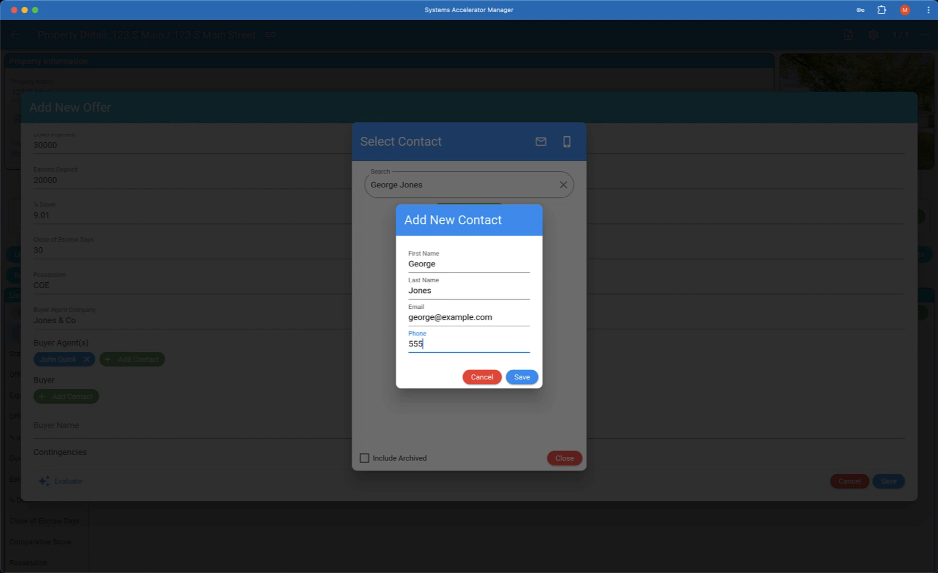
type(") 333-1212")
key("Tab")
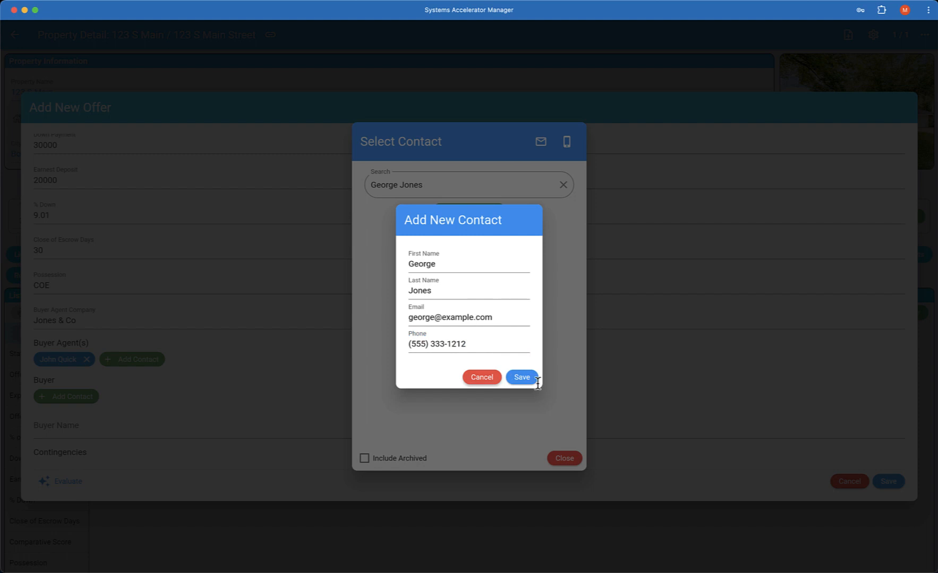
left_click(531, 378)
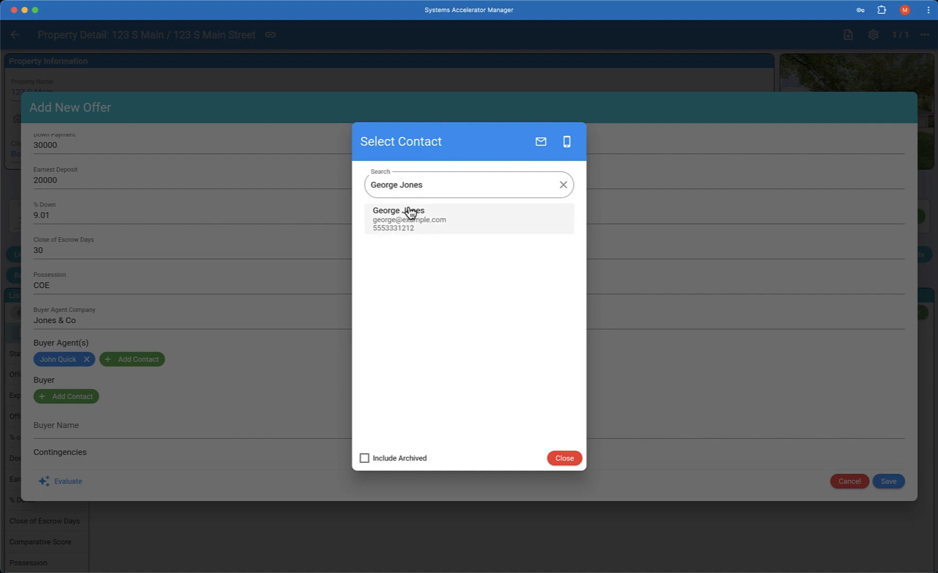
left_click(410, 217)
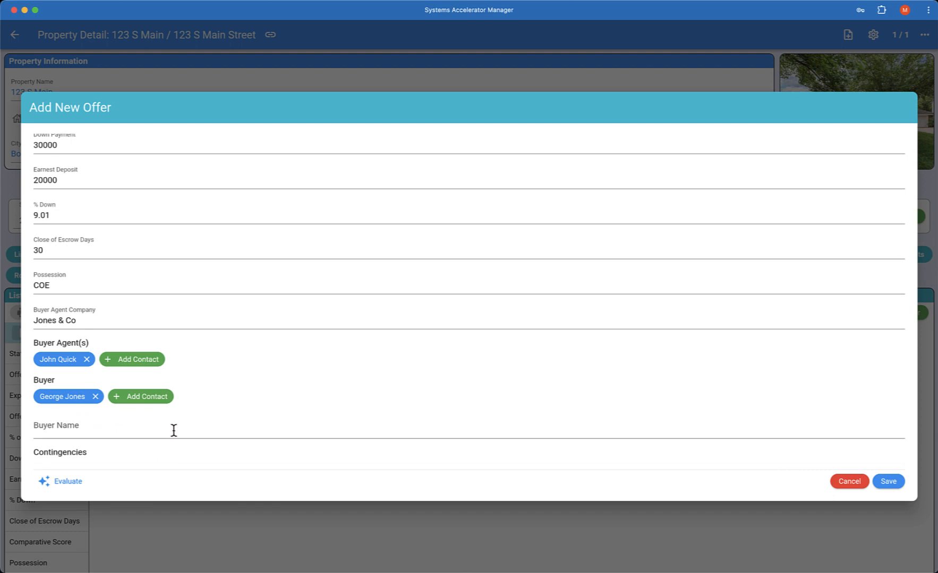
scroll(174, 430, "down", 3)
scroll(173, 429, "down", 2)
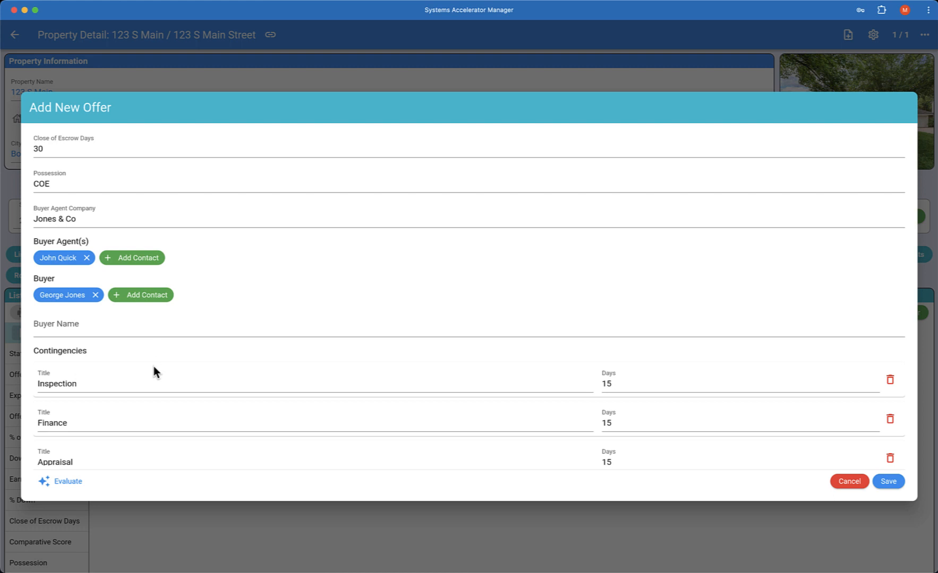
scroll(139, 384, "down", 10)
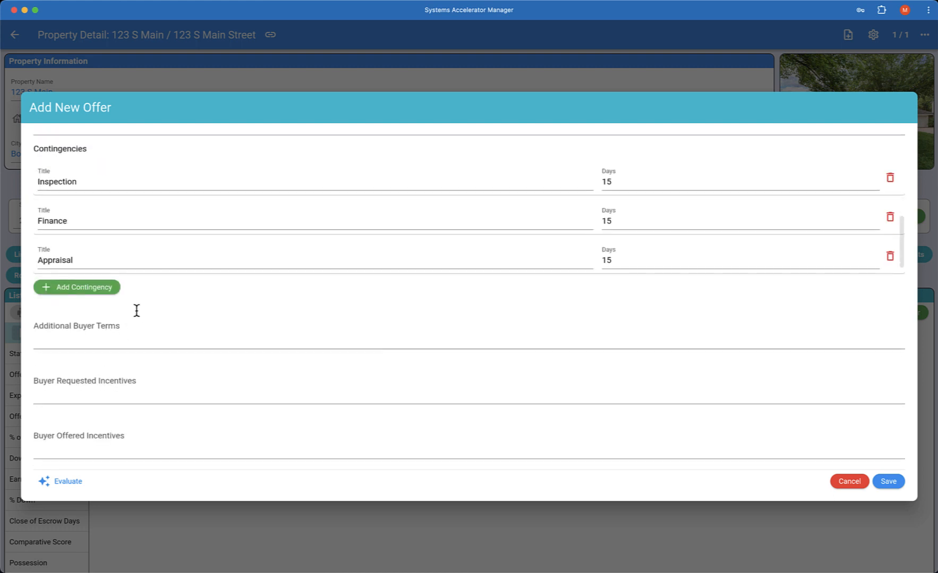
scroll(139, 260, "up", 1)
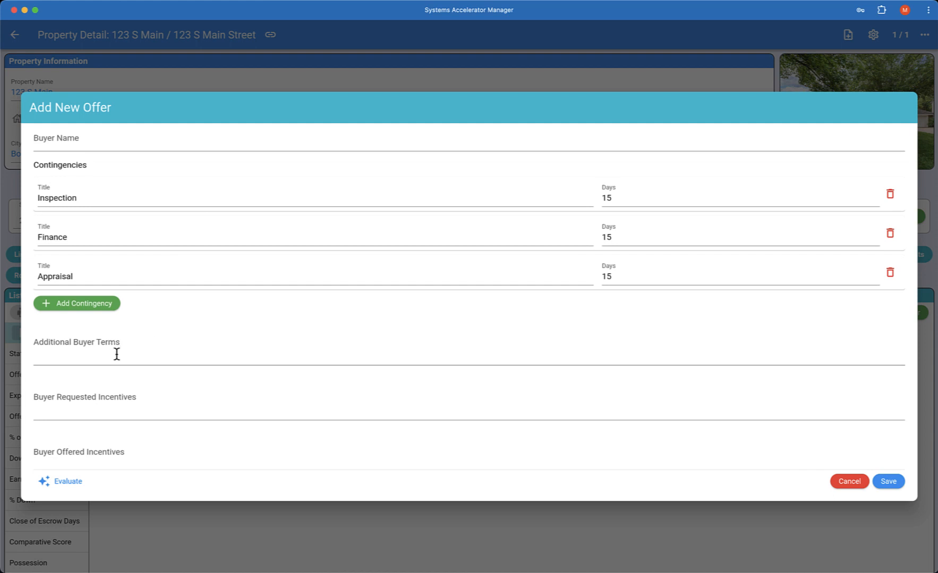
scroll(117, 354, "down", 4)
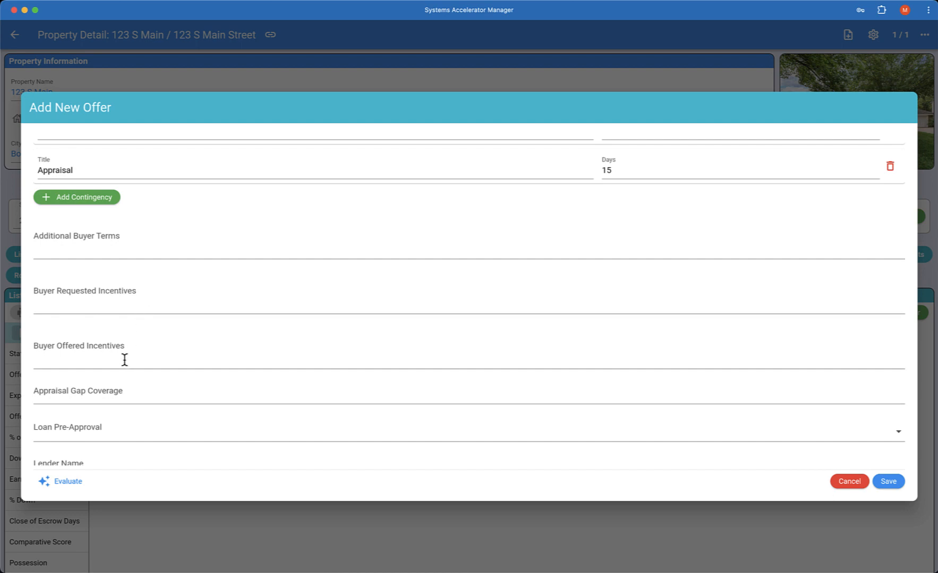
scroll(124, 357, "down", 2)
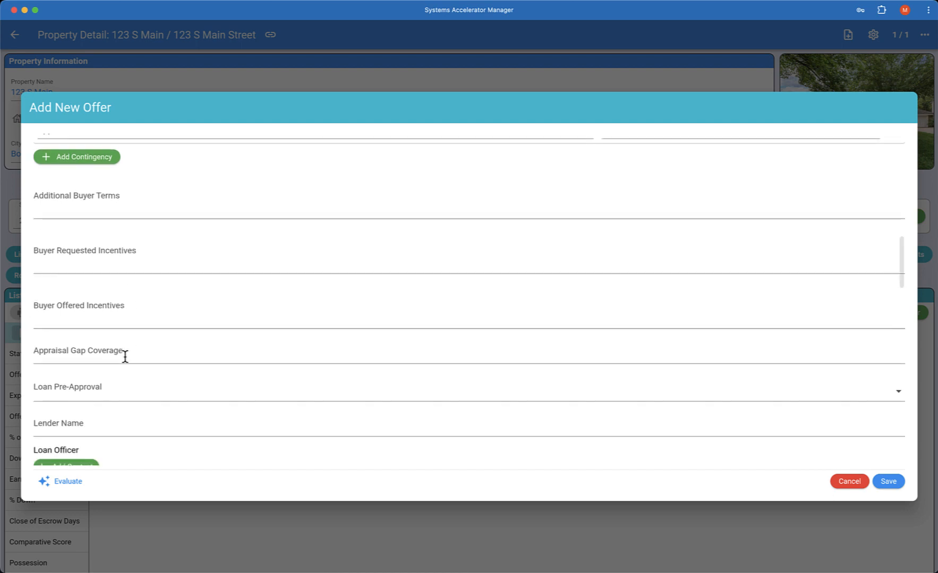
scroll(129, 340, "down", 5)
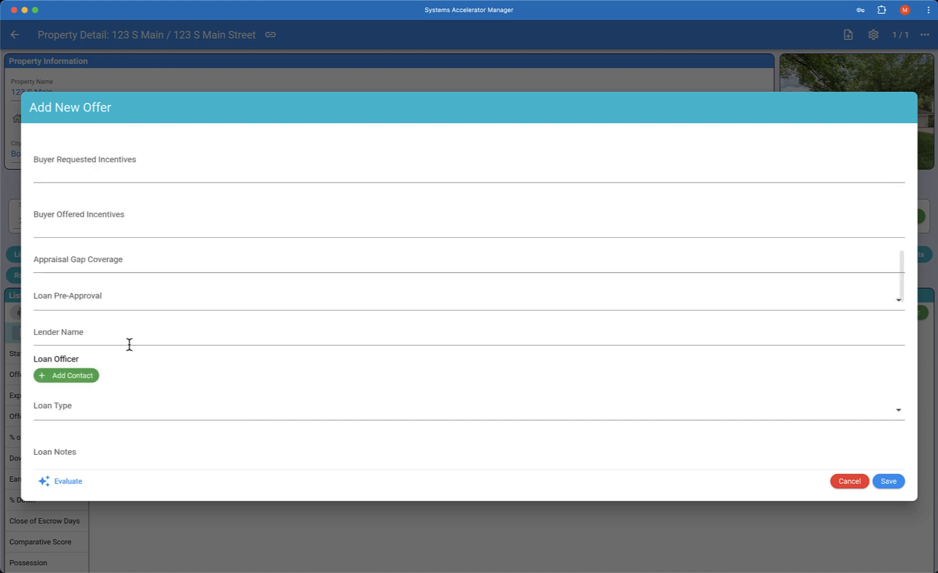
scroll(131, 341, "down", 1)
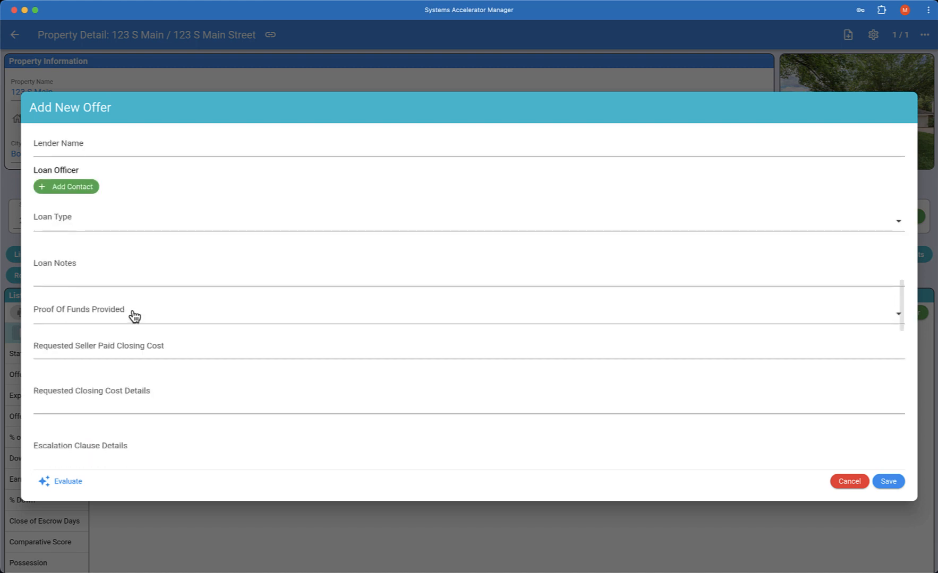
scroll(138, 289, "up", 1)
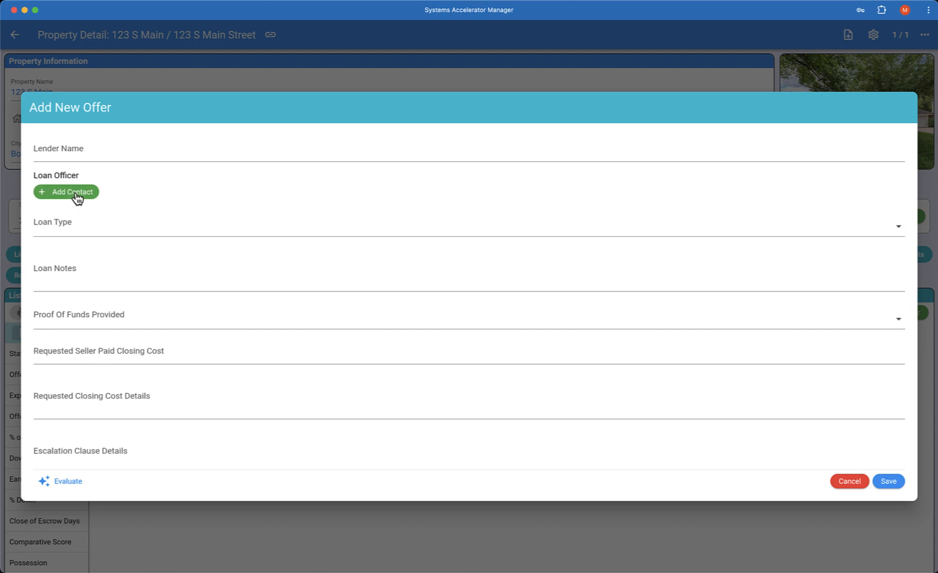
left_click(75, 193)
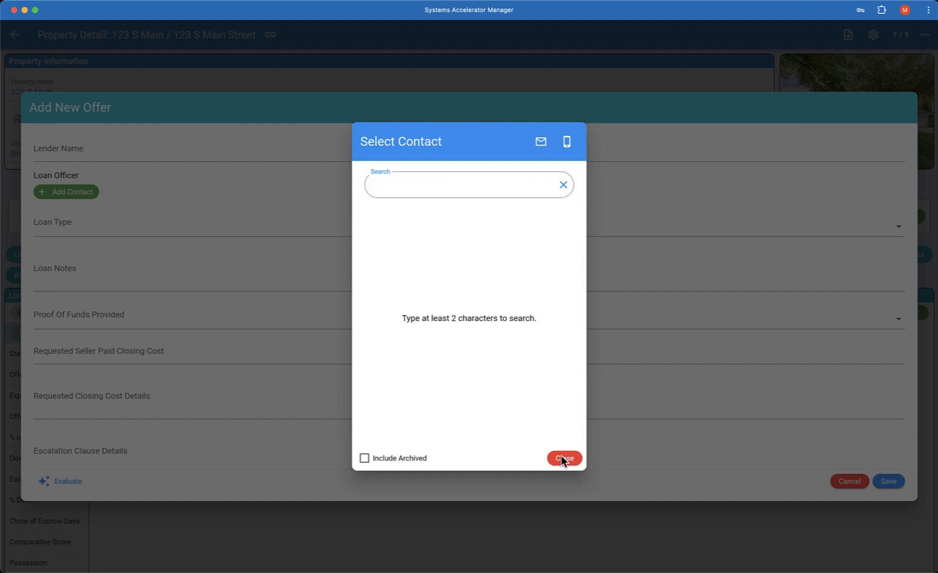
key("Escape")
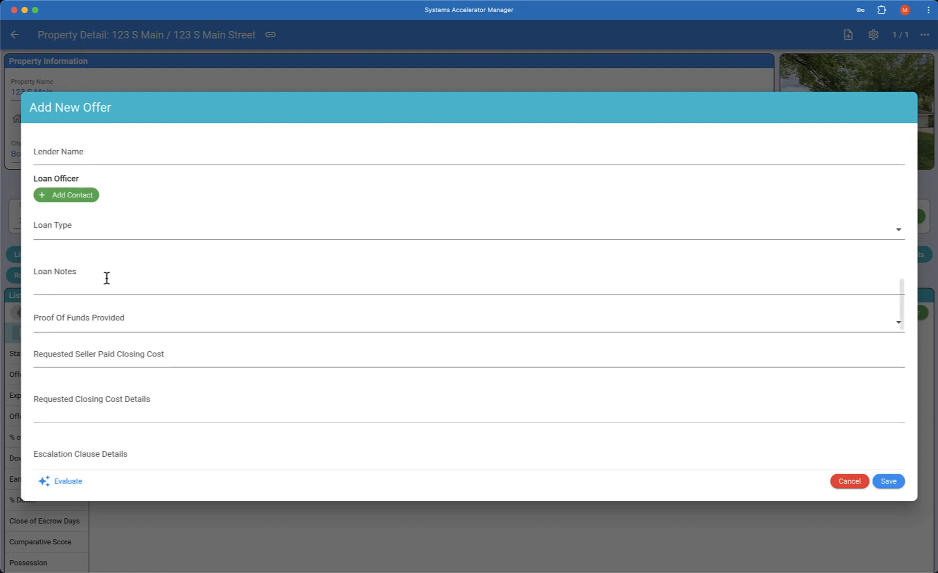
scroll(107, 278, "down", 4)
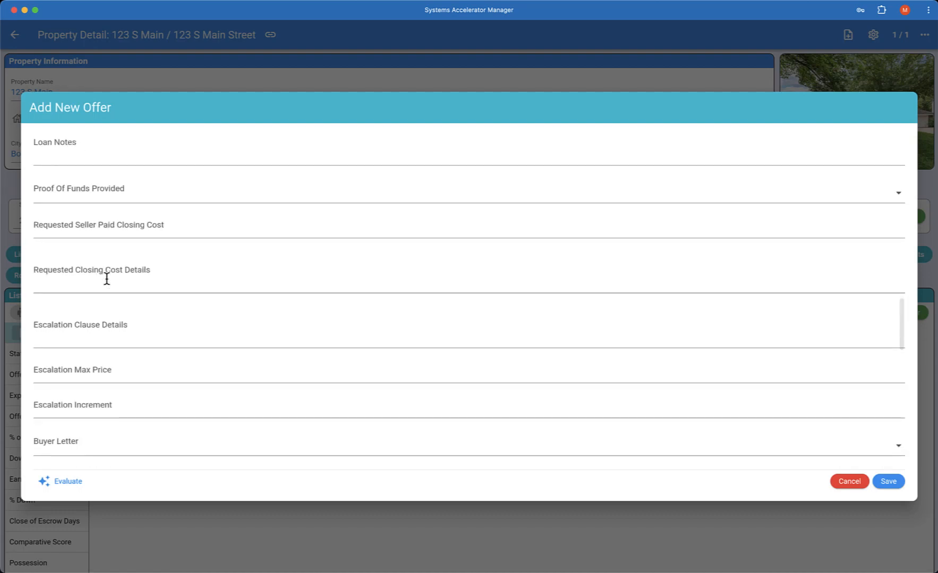
scroll(107, 278, "down", 3)
scroll(107, 278, "down", 3)
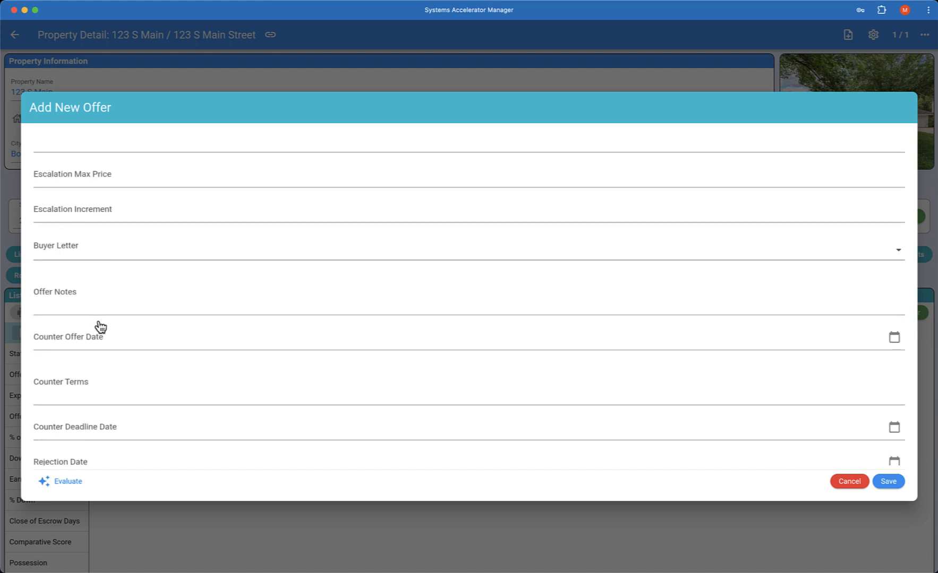
scroll(90, 305, "down", 4)
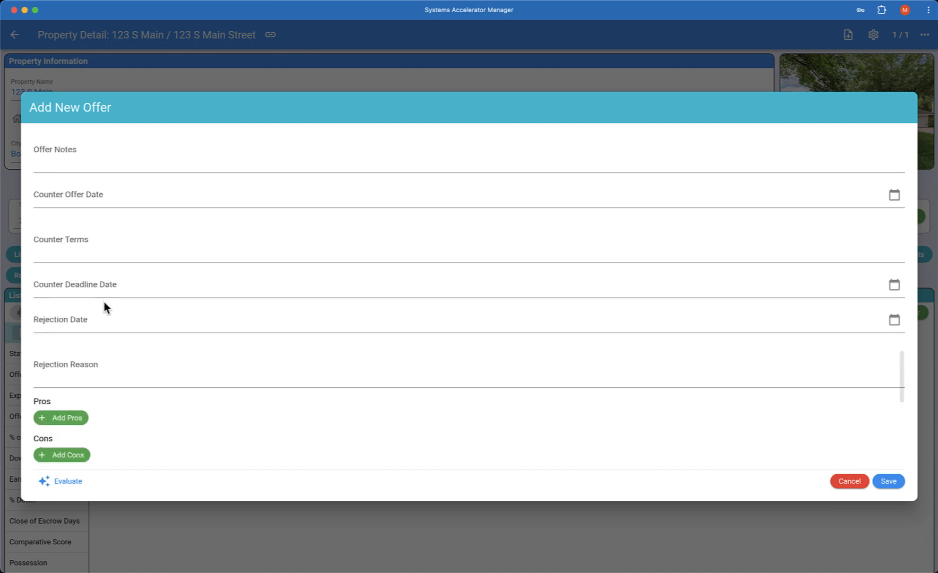
scroll(100, 327, "down", 1)
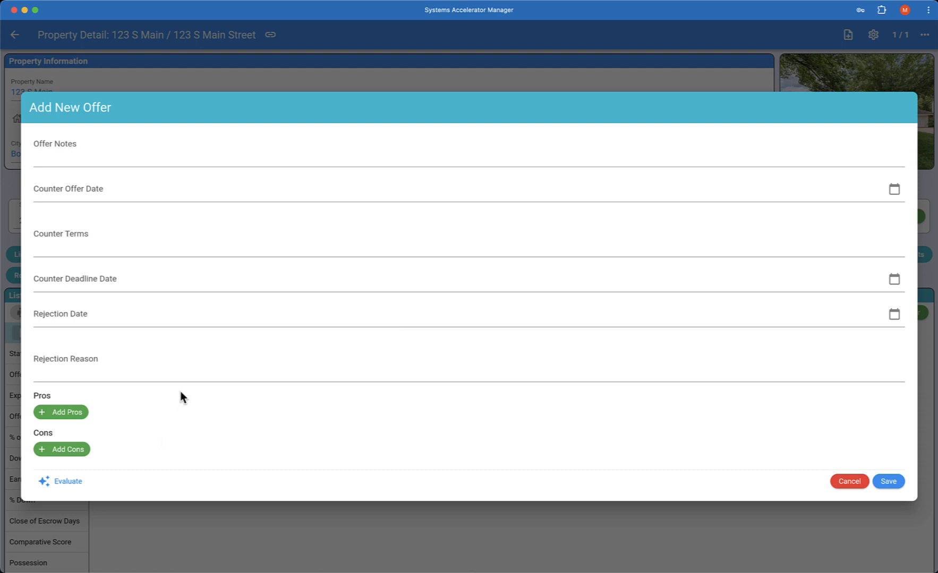
Evaluate the offer, producing five pros, four cons, a comparative score of 80 and proceeds of 295713.01.
left_click(68, 484)
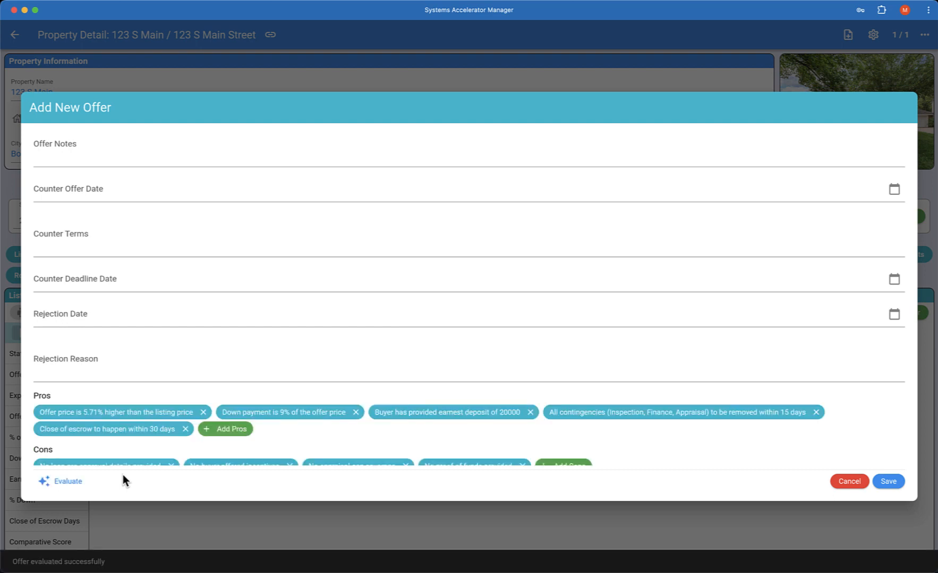
scroll(154, 367, "down", 3)
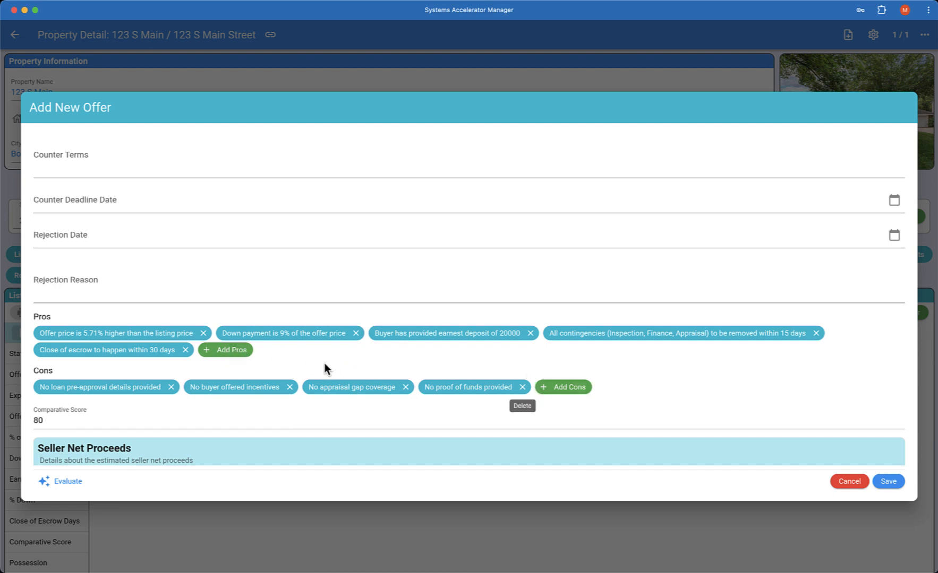
scroll(223, 395, "down", 1)
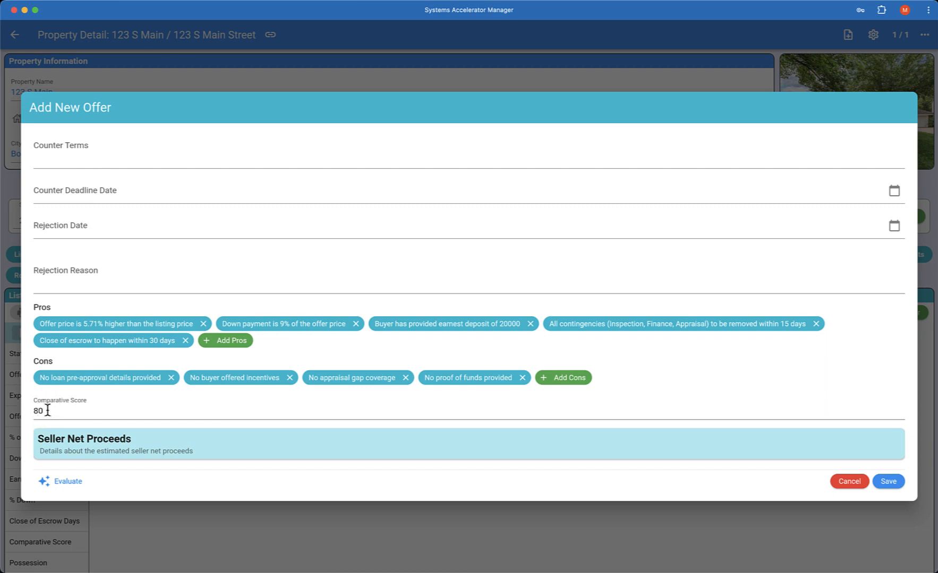
scroll(94, 411, "down", 3)
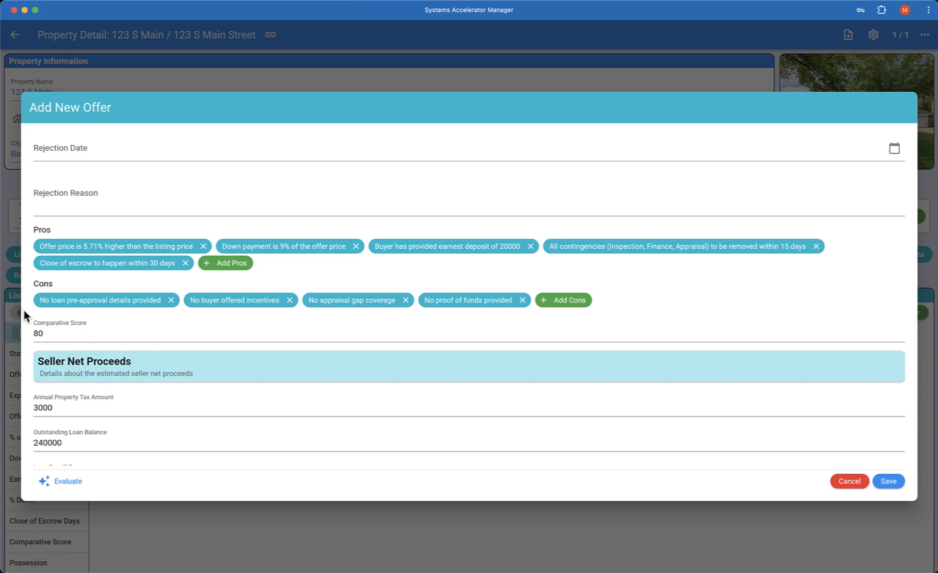
scroll(96, 393, "down", 5)
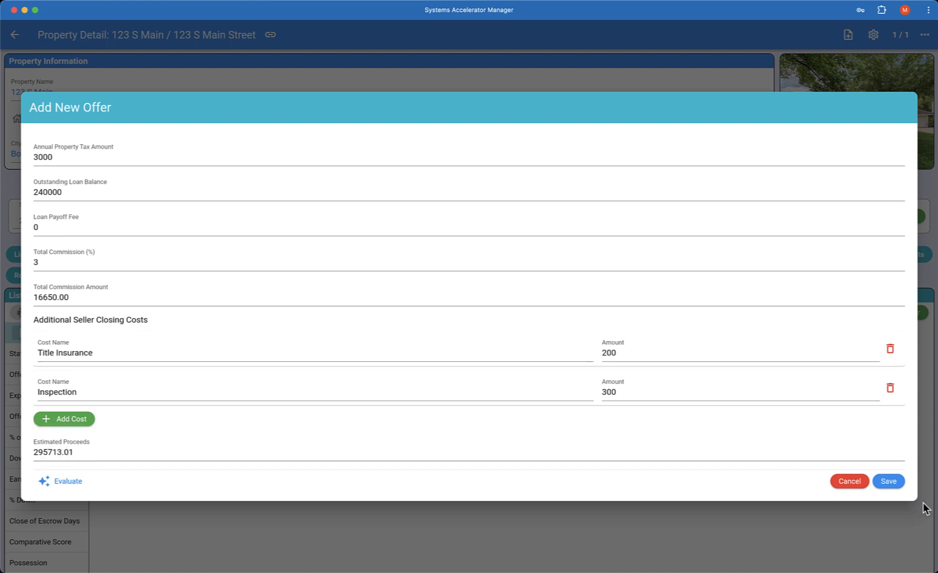
Save the offer so it is listed as Offer 1, status New, score 80.
left_click(894, 485)
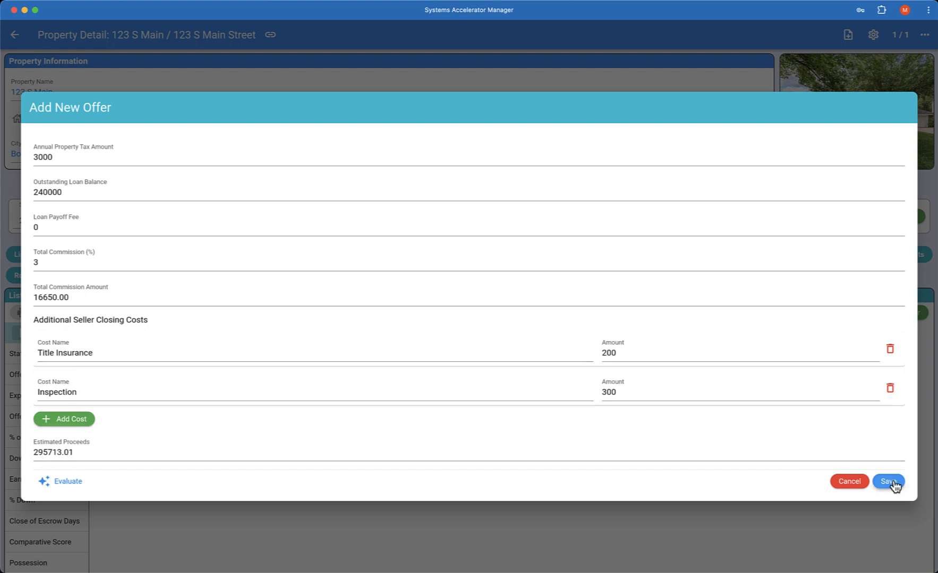